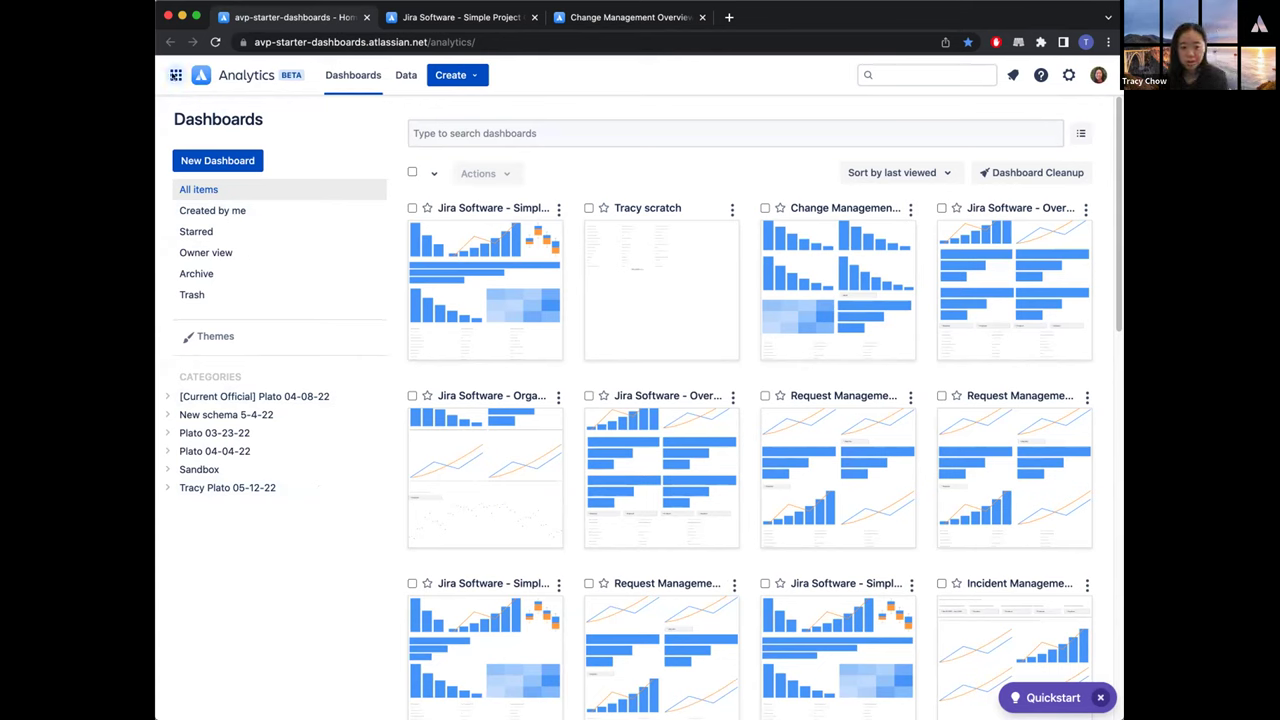
pyautogui.click(175, 75)
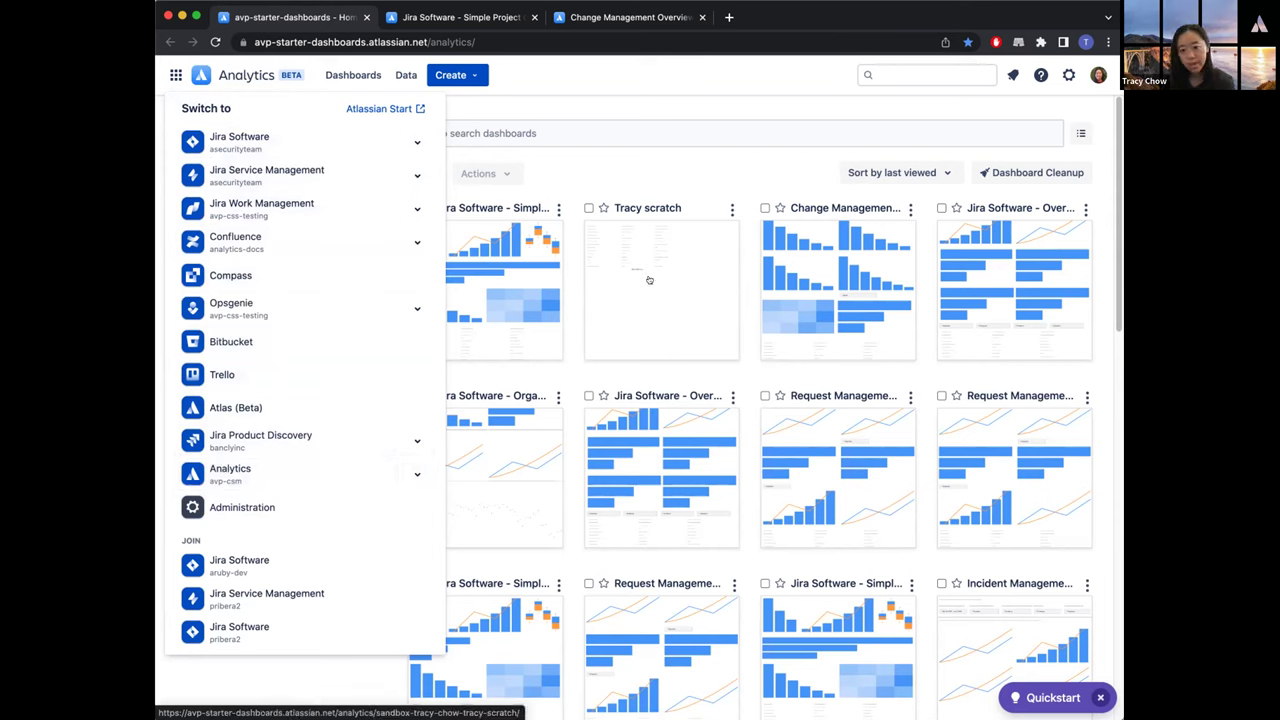
pyautogui.click(655, 154)
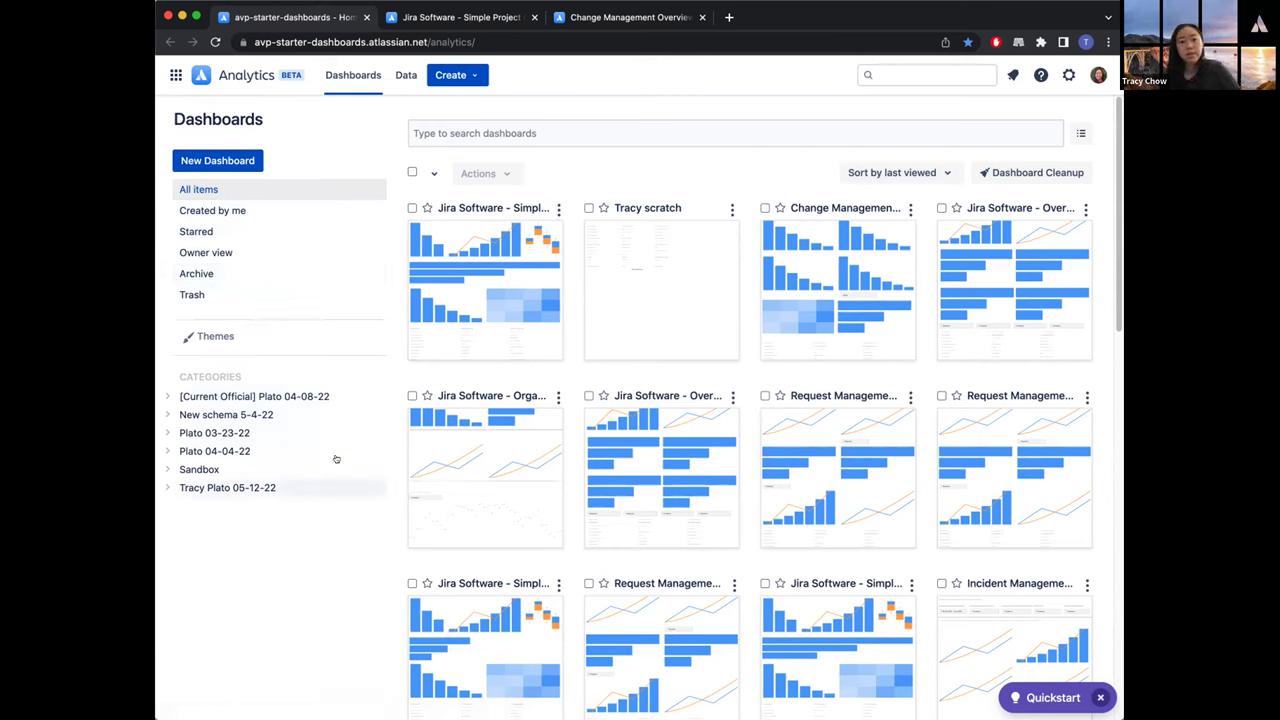
# - Start a new data source connection of the type Atlassian Data Lake
pyautogui.click(404, 75)
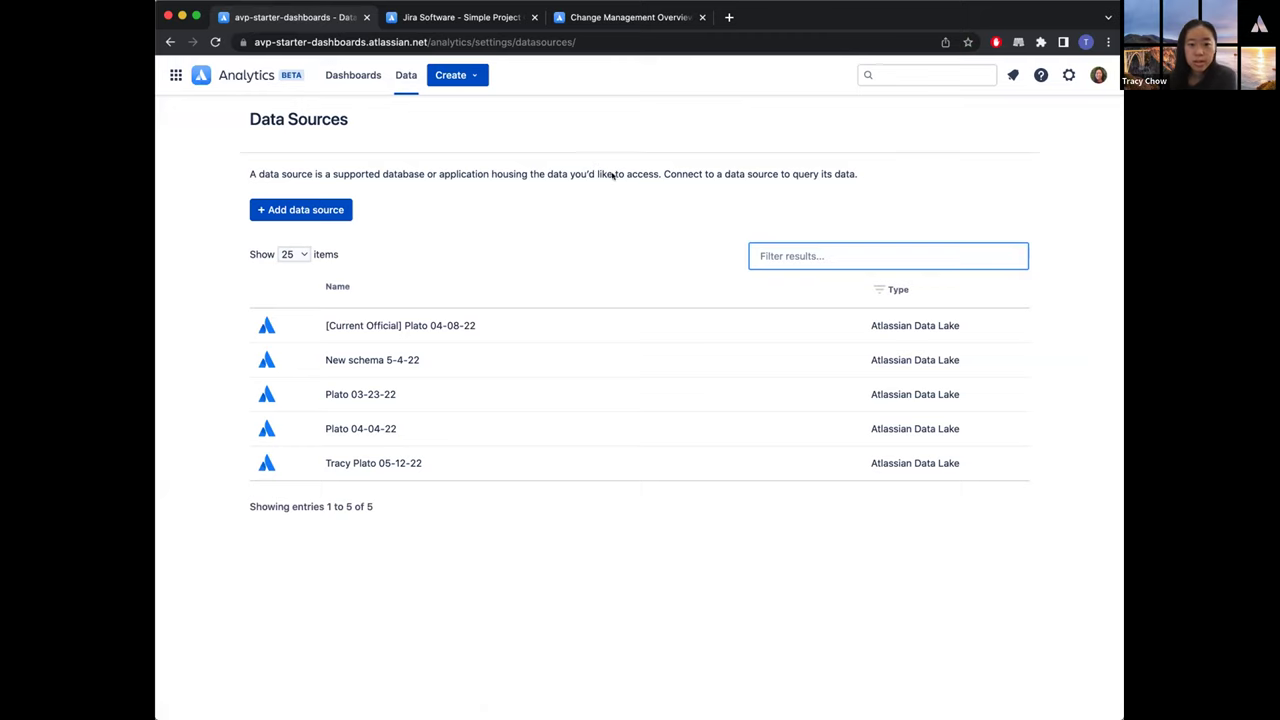
pyautogui.click(340, 208)
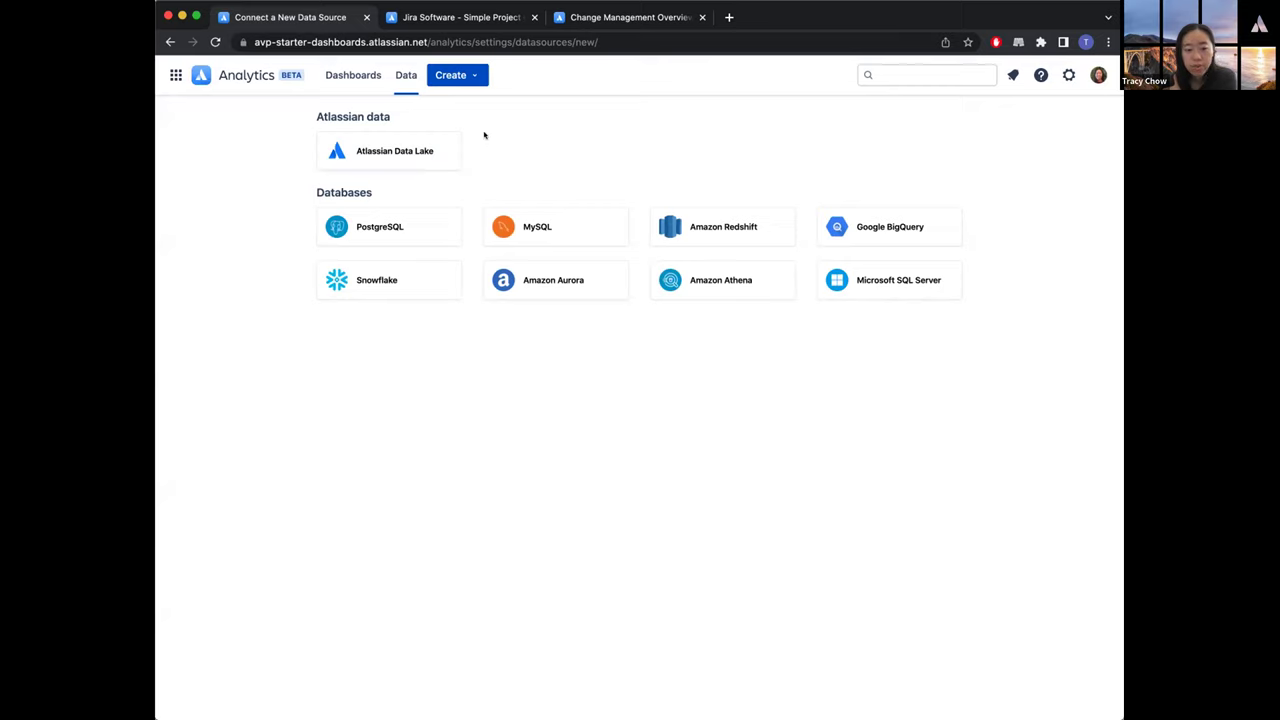
pyautogui.click(410, 151)
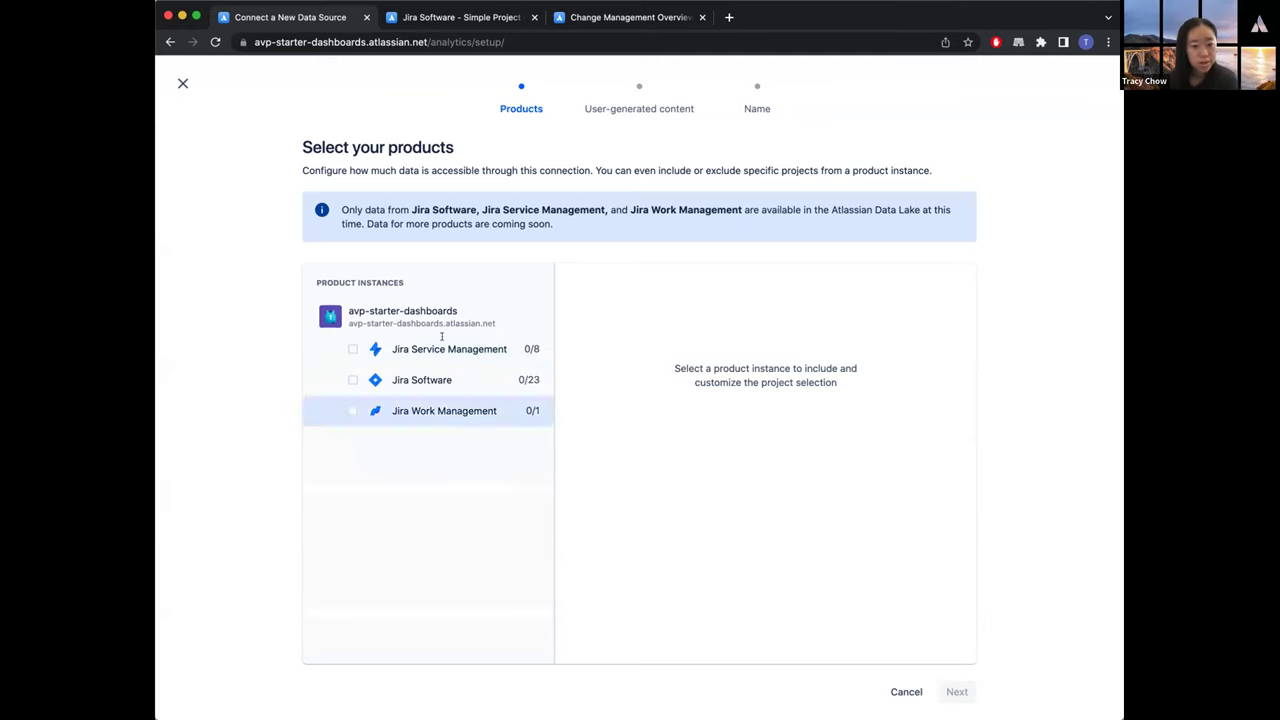
# - Include all Jira Software and Jira Work Management projects of the avp-starter-dashboards site in the connection
pyautogui.click(432, 352)
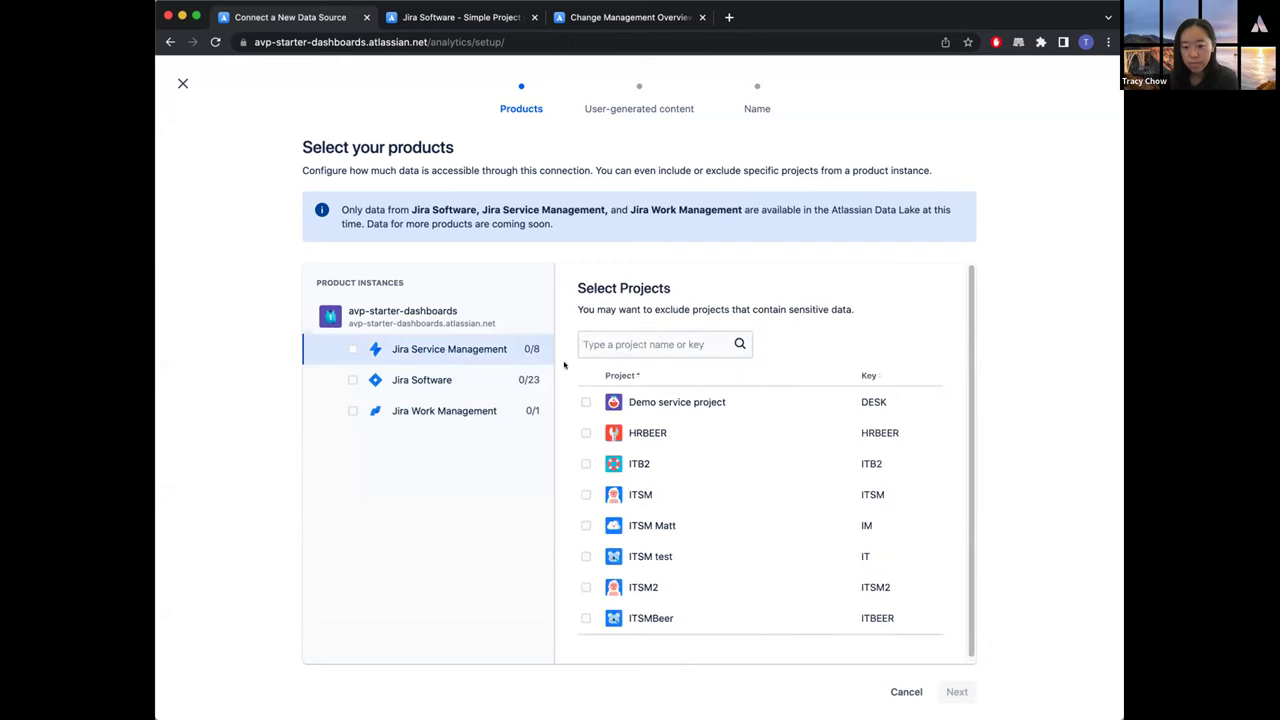
pyautogui.click(368, 374)
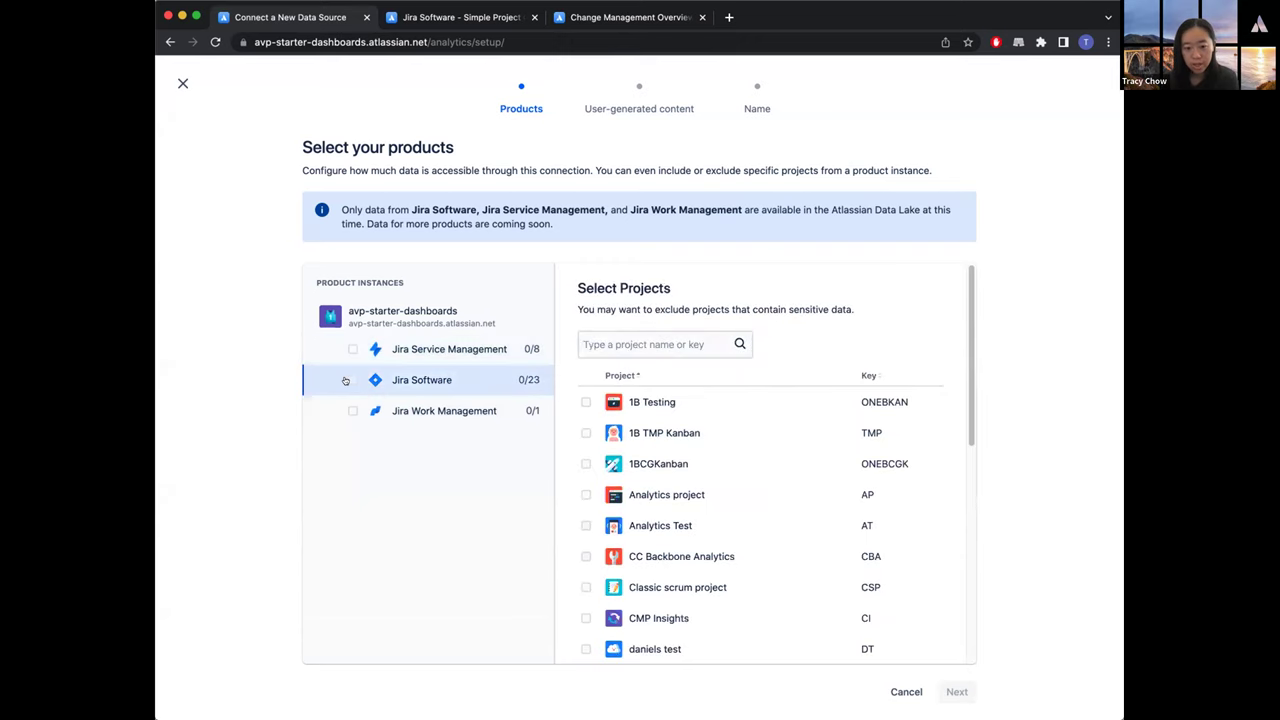
pyautogui.click(350, 381)
pyautogui.click(345, 413)
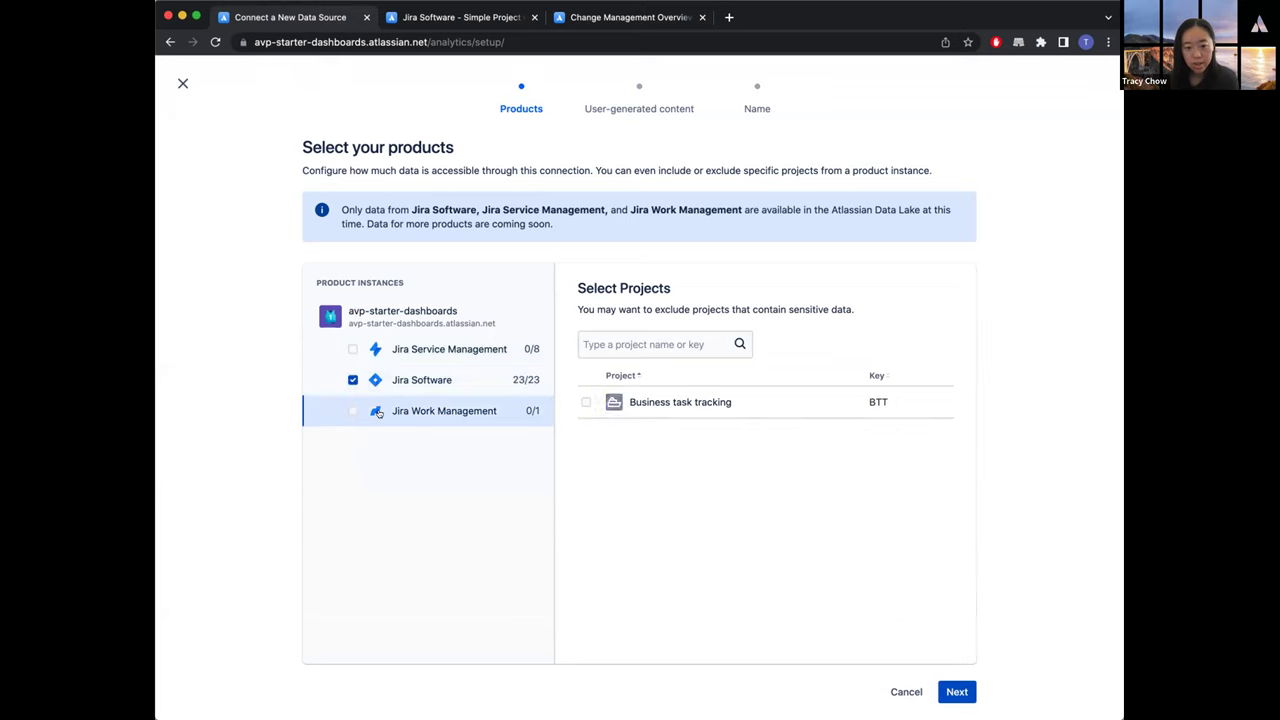
pyautogui.click(350, 411)
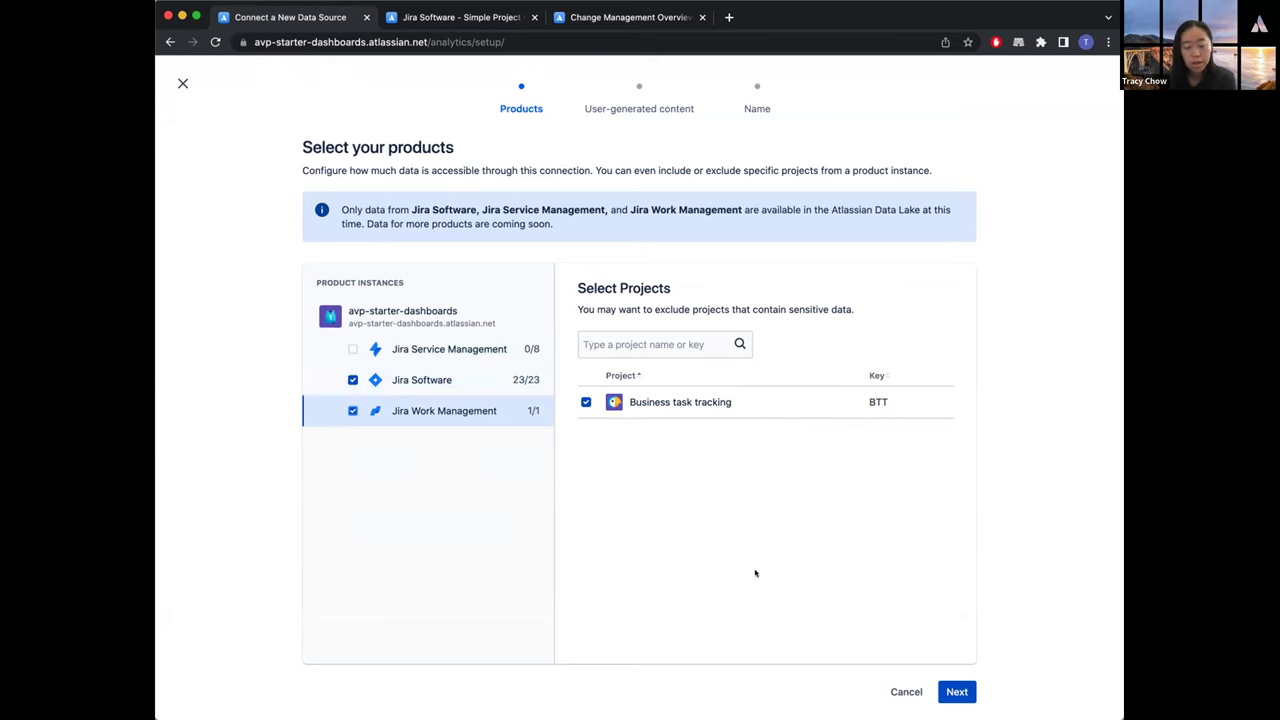
# - Discard the new data source connection and return to the dashboards overview
pyautogui.click(893, 696)
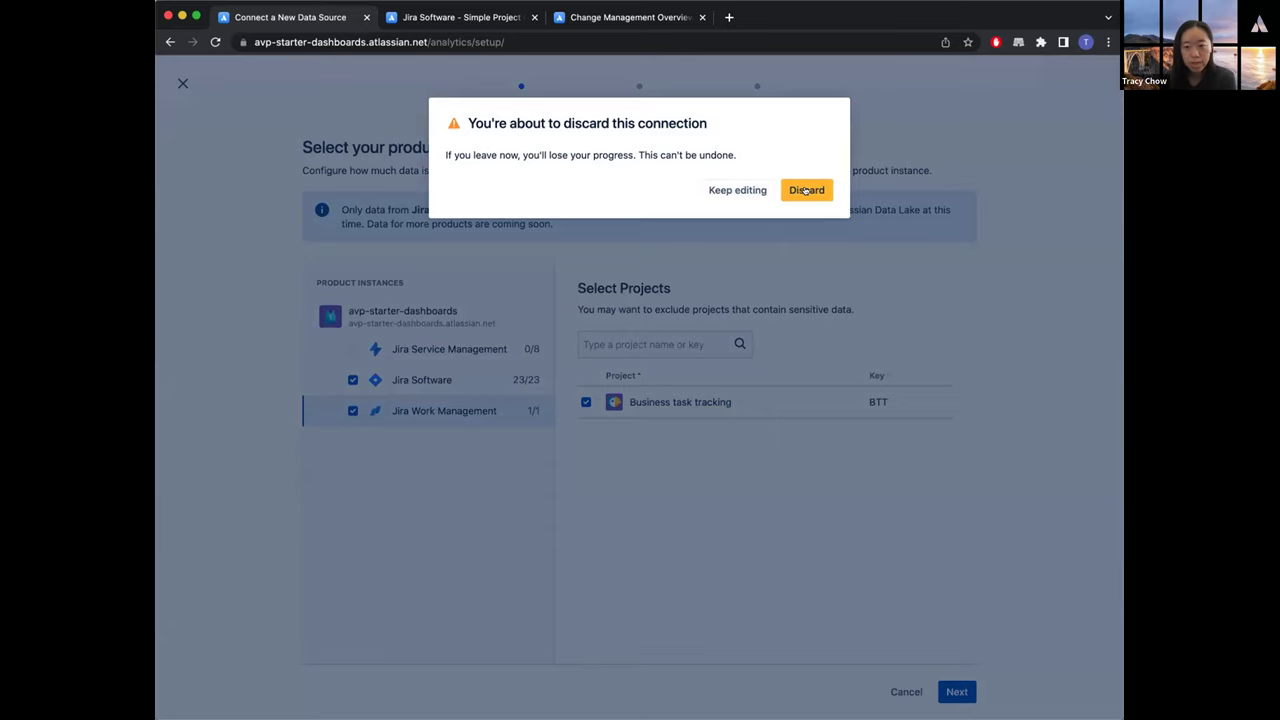
pyautogui.click(806, 190)
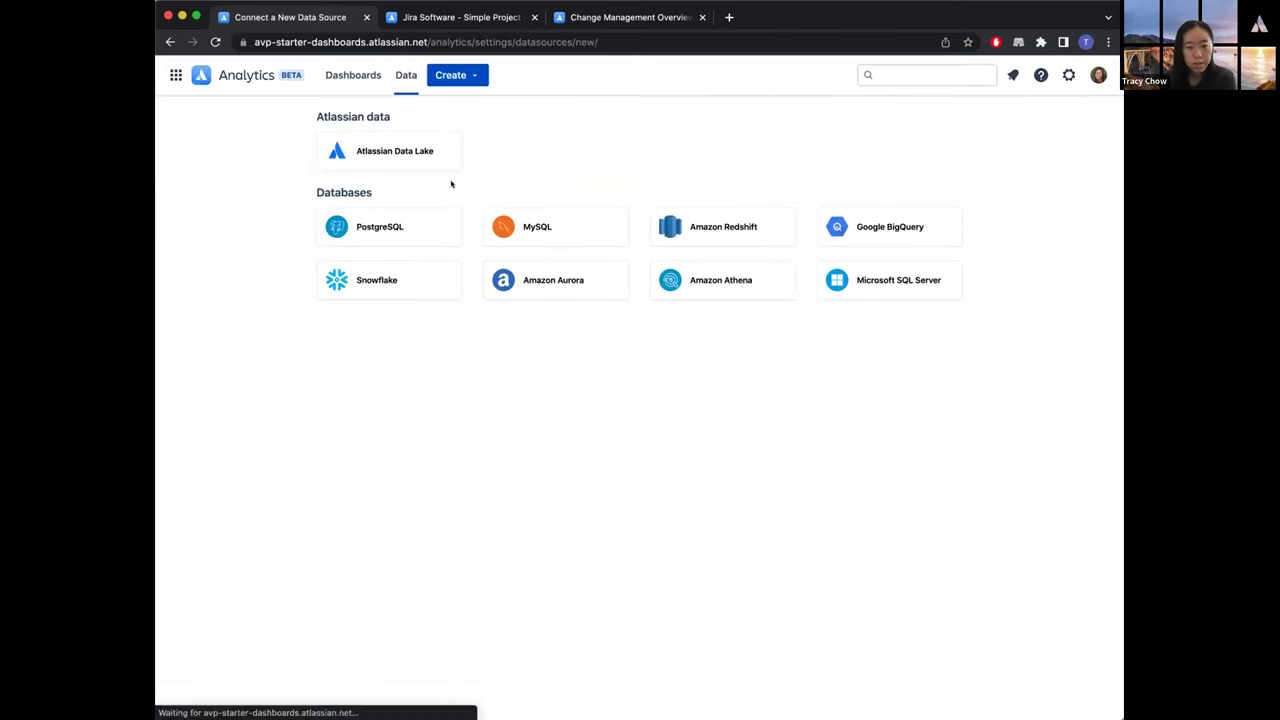
pyautogui.click(404, 78)
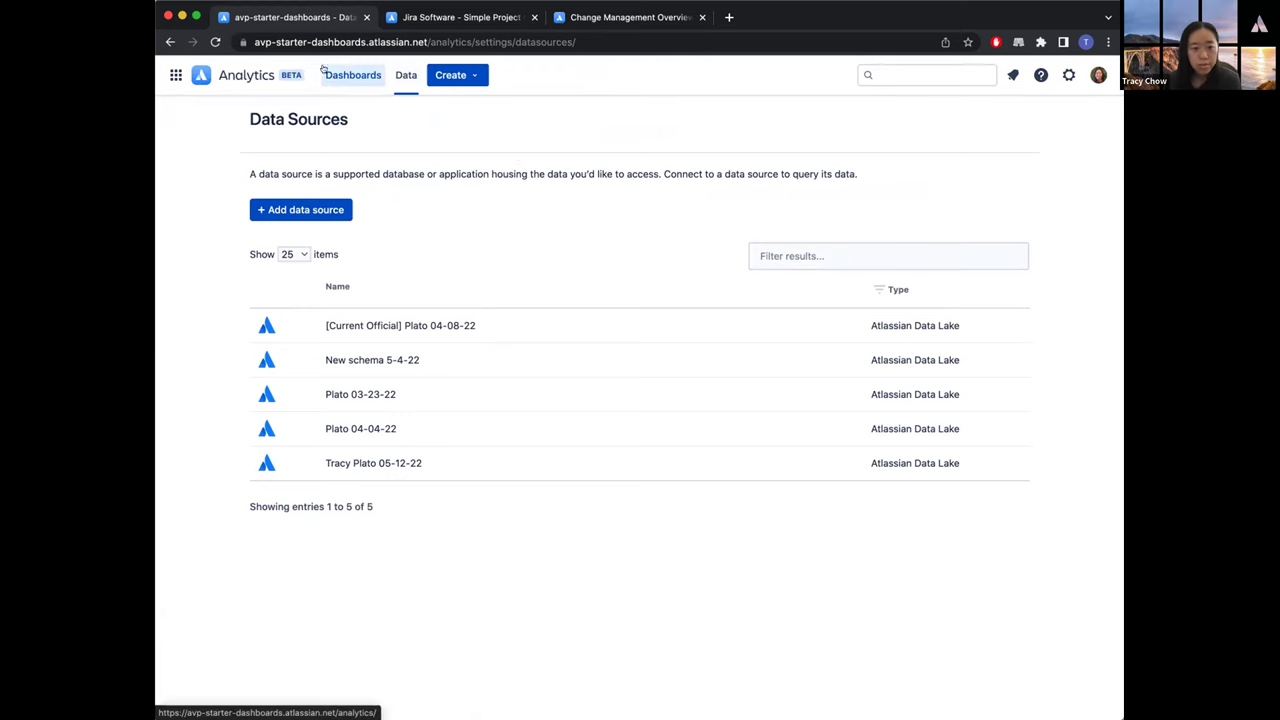
pyautogui.click(253, 70)
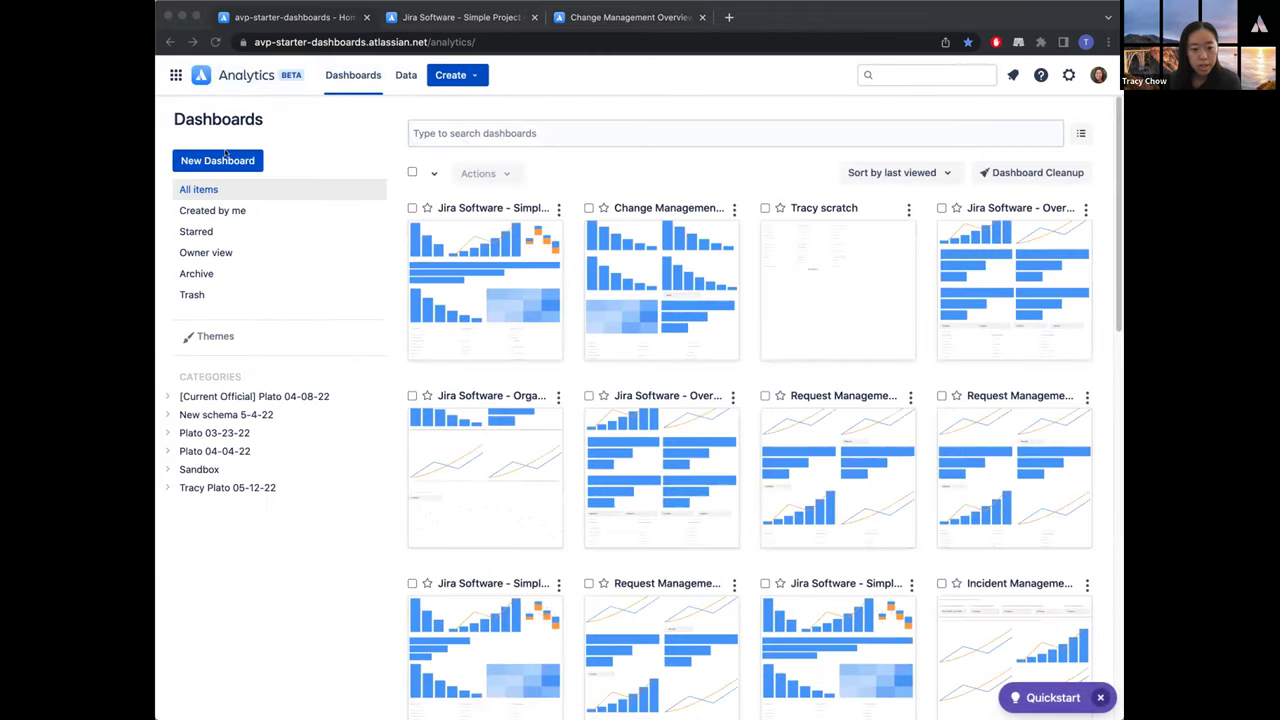
# - Create a new dashboard titled "Product Insider" in the default sandbox category
pyautogui.click(609, 173)
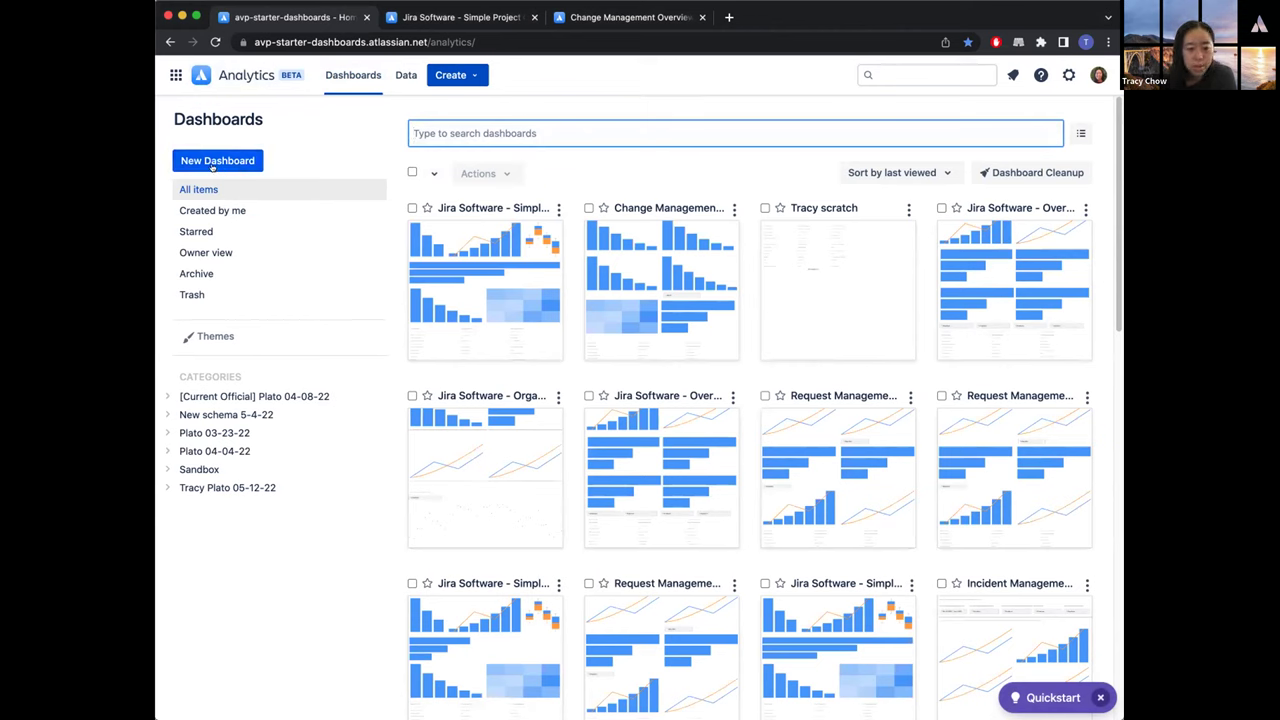
pyautogui.click(474, 76)
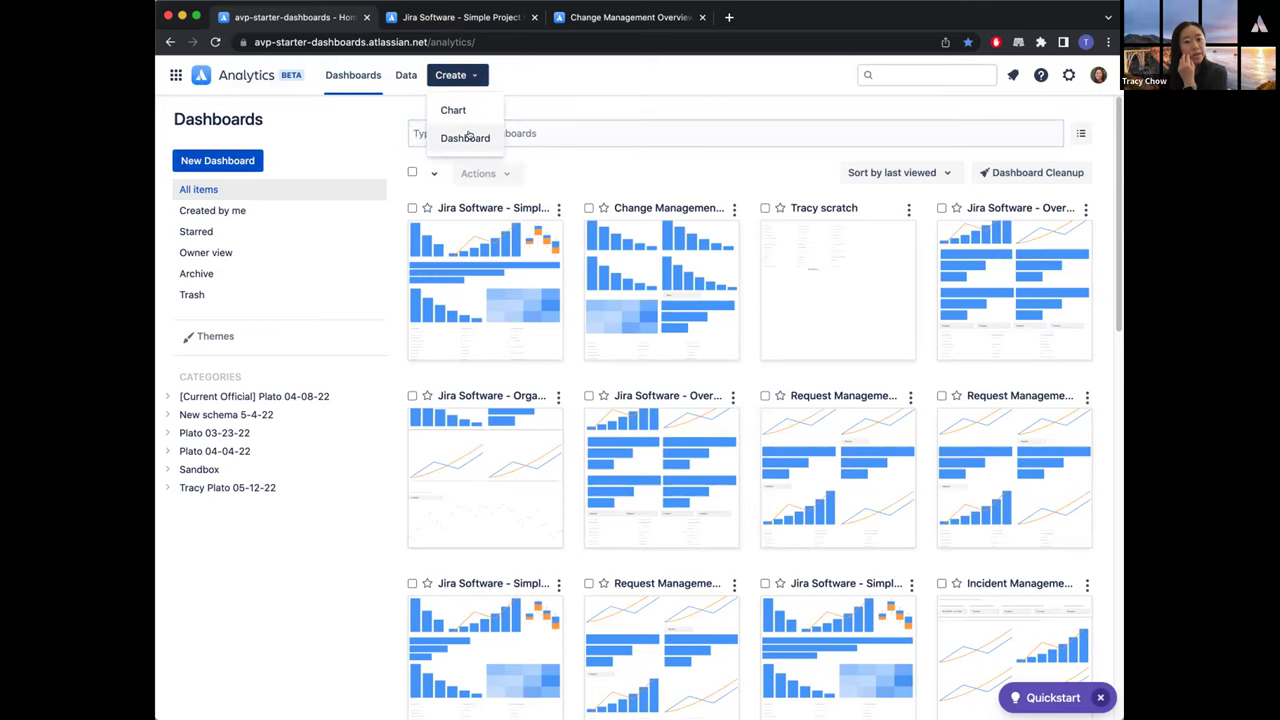
pyautogui.click(465, 137)
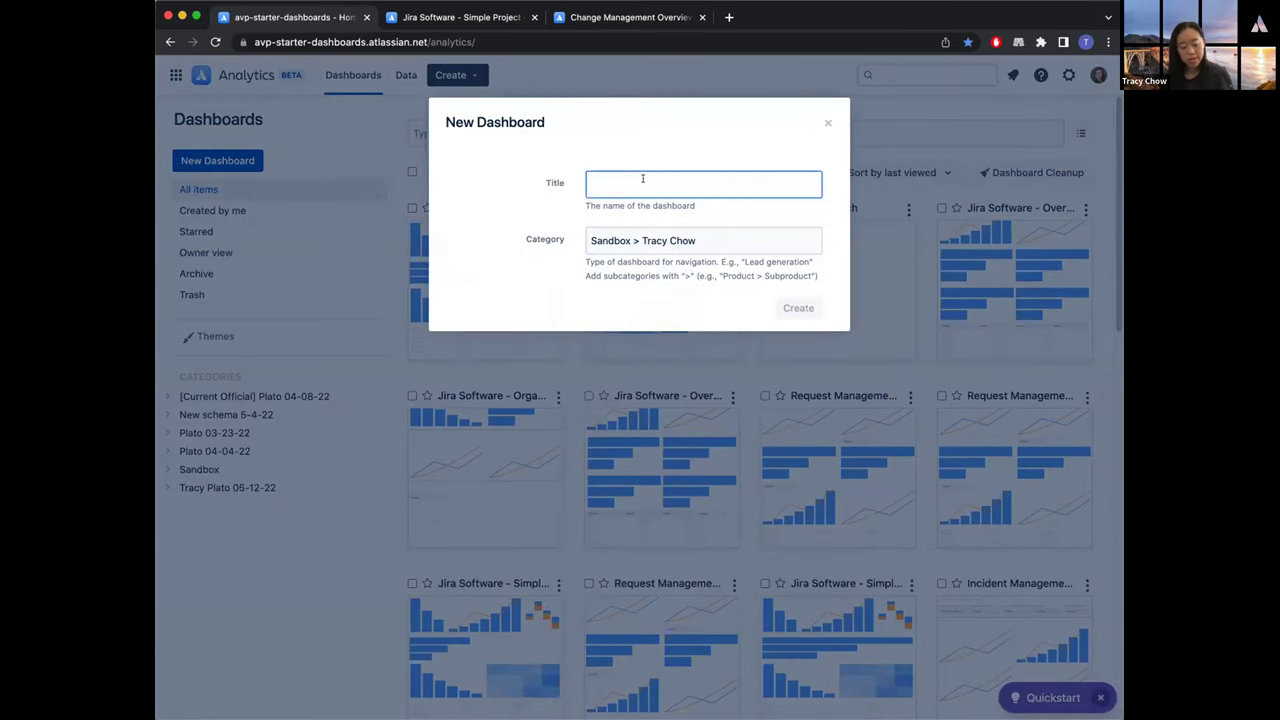
pyautogui.write('Produ')
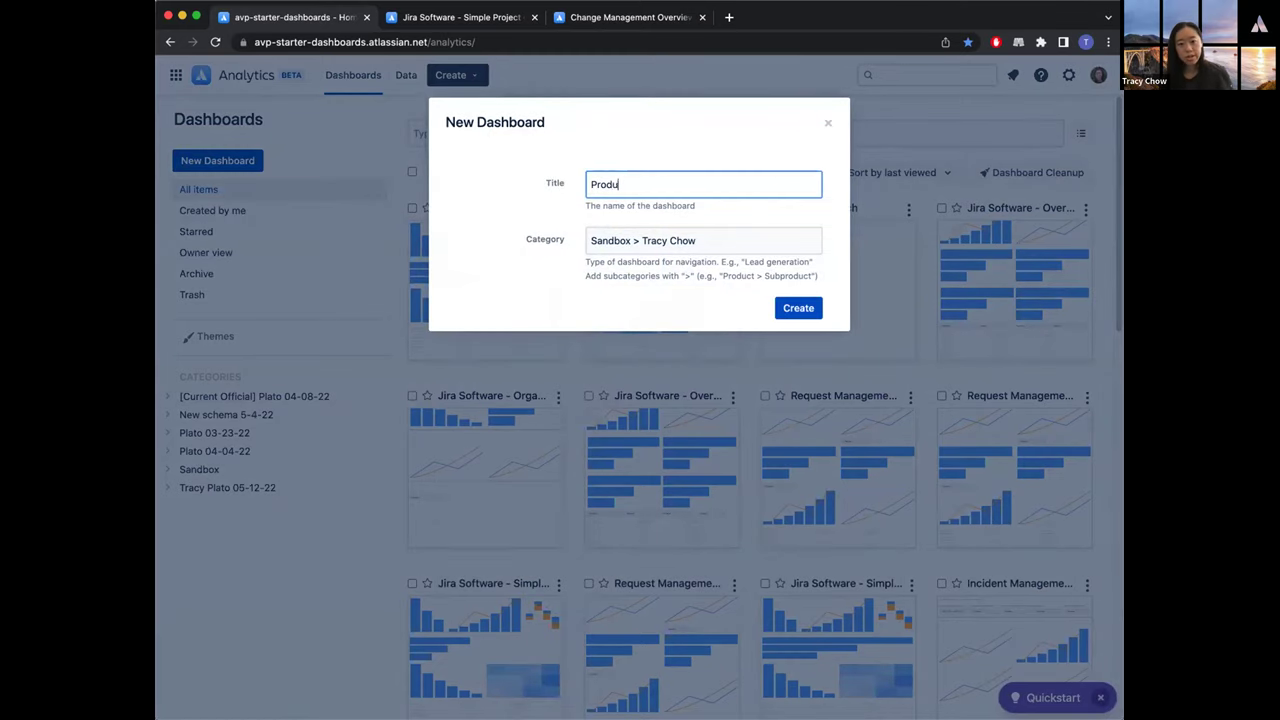
pyautogui.write('ct Insider')
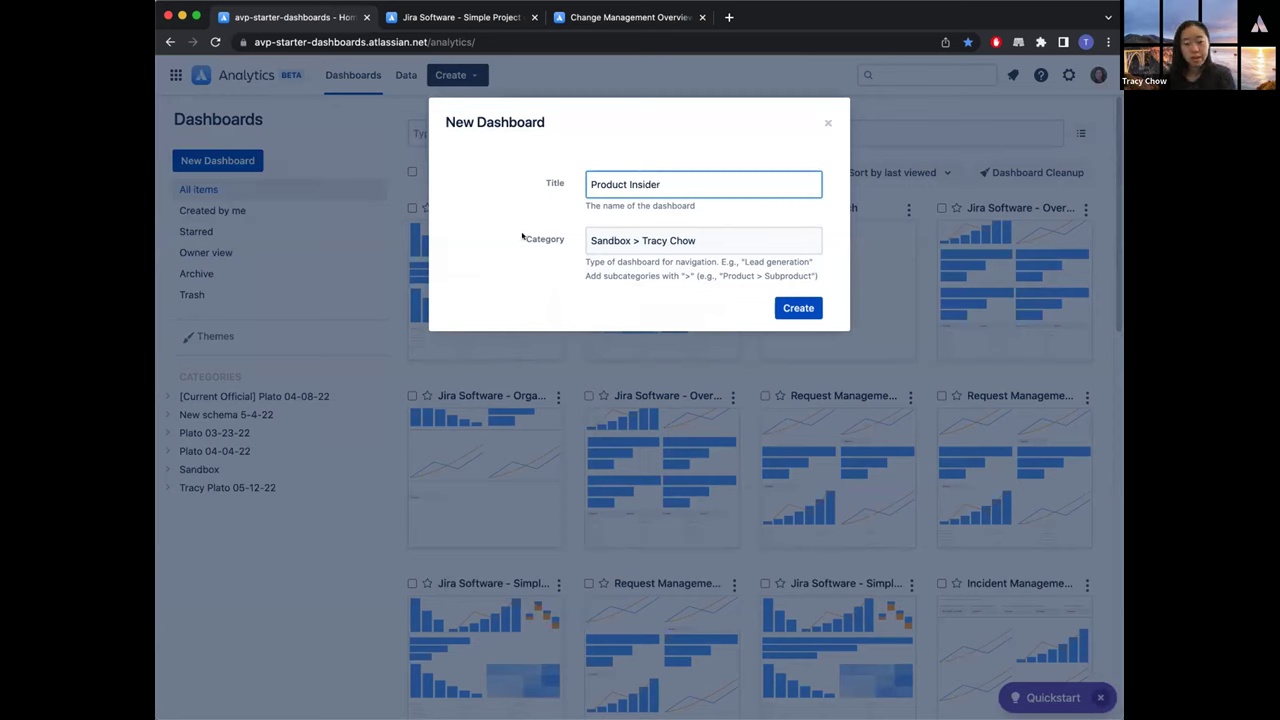
pyautogui.click(792, 308)
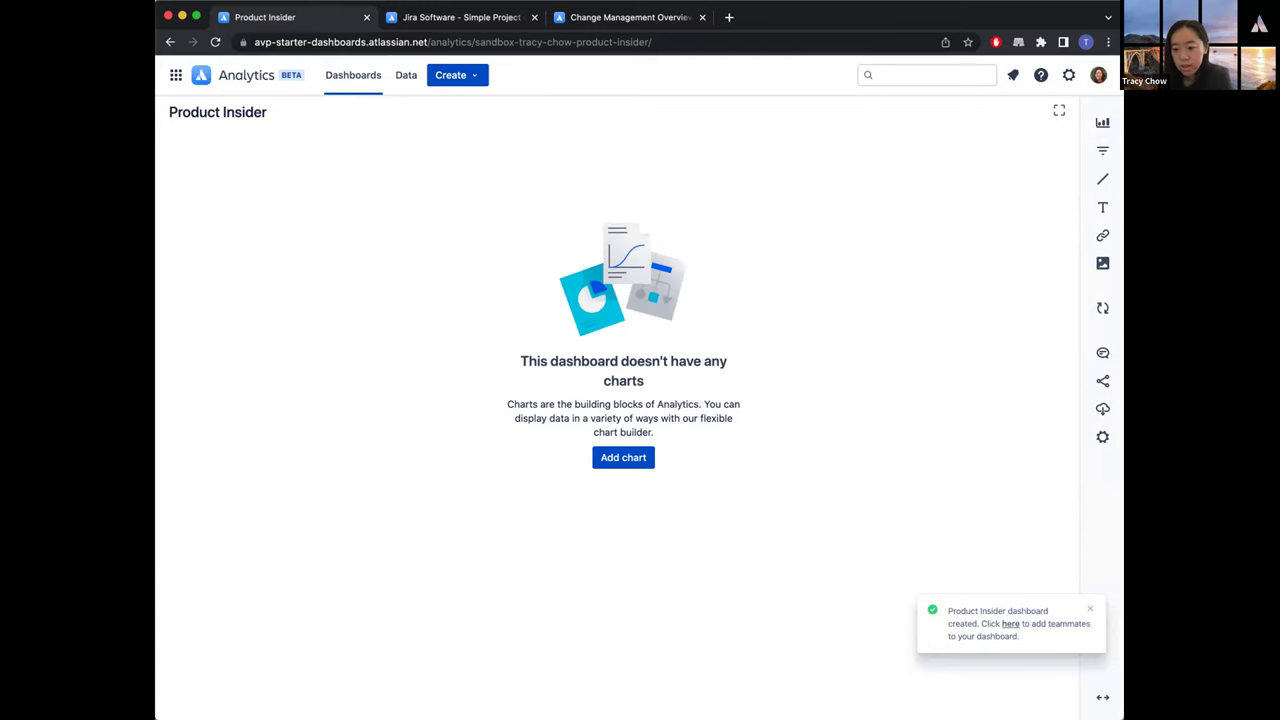
# - Expand the dashboard's tool labels and start a new chart, keeping New schema 5-4-22 as the query's data source
pyautogui.click(1100, 697)
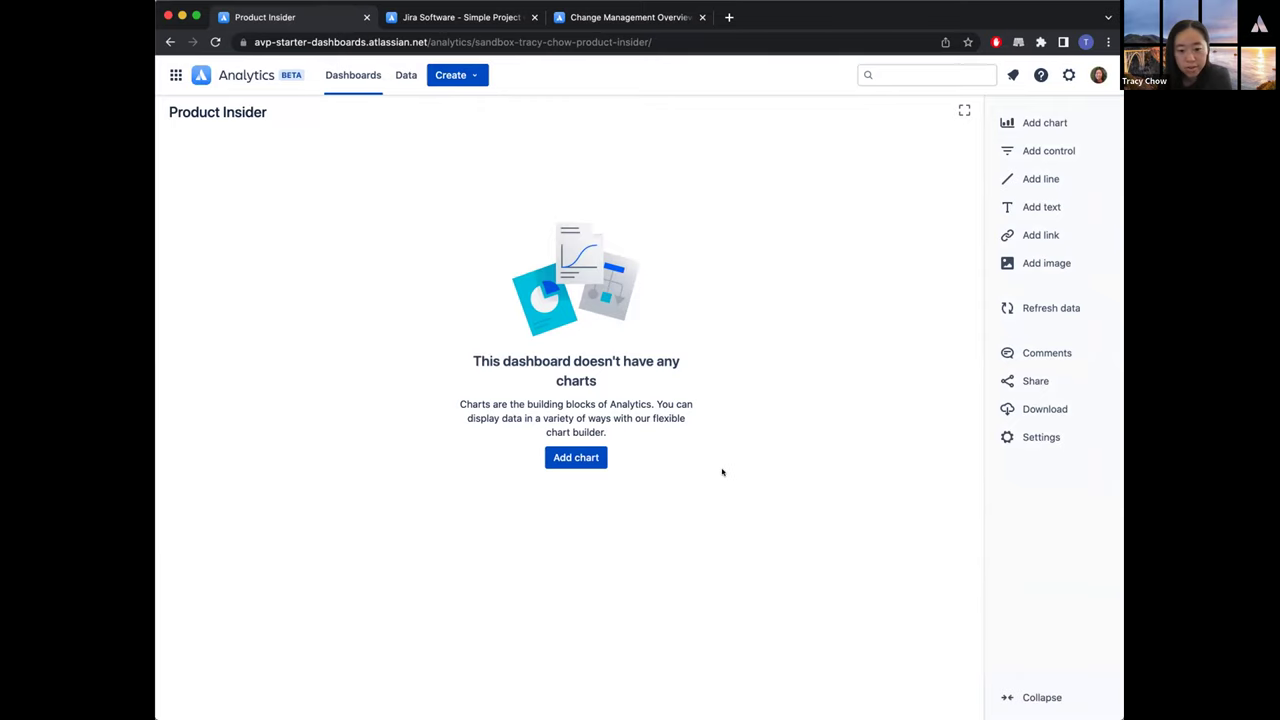
pyautogui.click(577, 458)
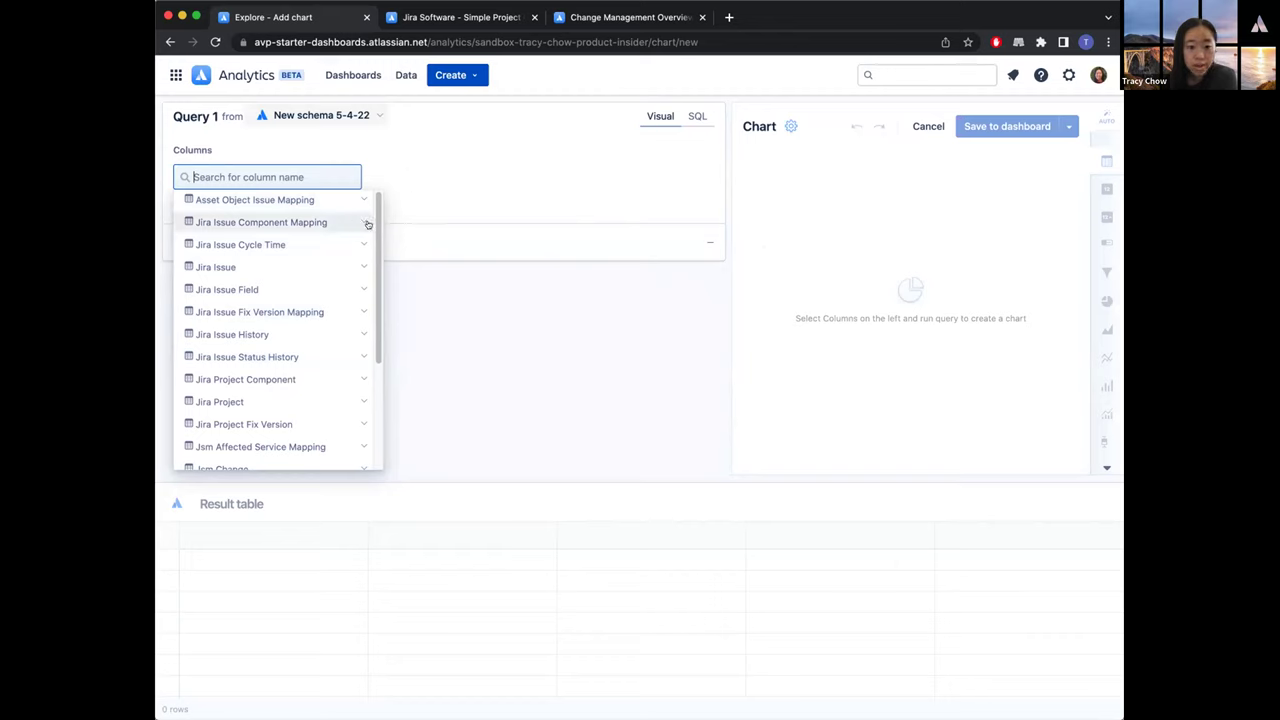
pyautogui.moveTo(378, 222)
pyautogui.mouseDown()
pyautogui.moveTo(376, 335)
pyautogui.moveTo(377, 210)
pyautogui.mouseUp()
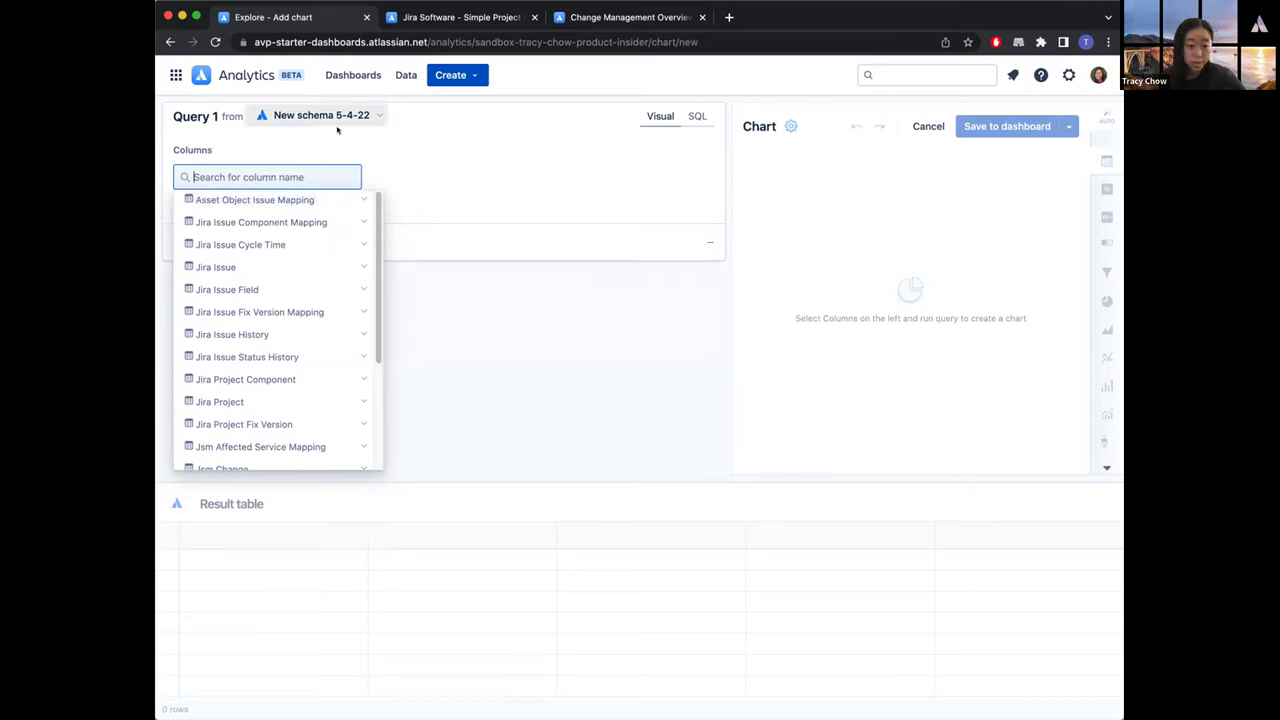
pyautogui.click(296, 117)
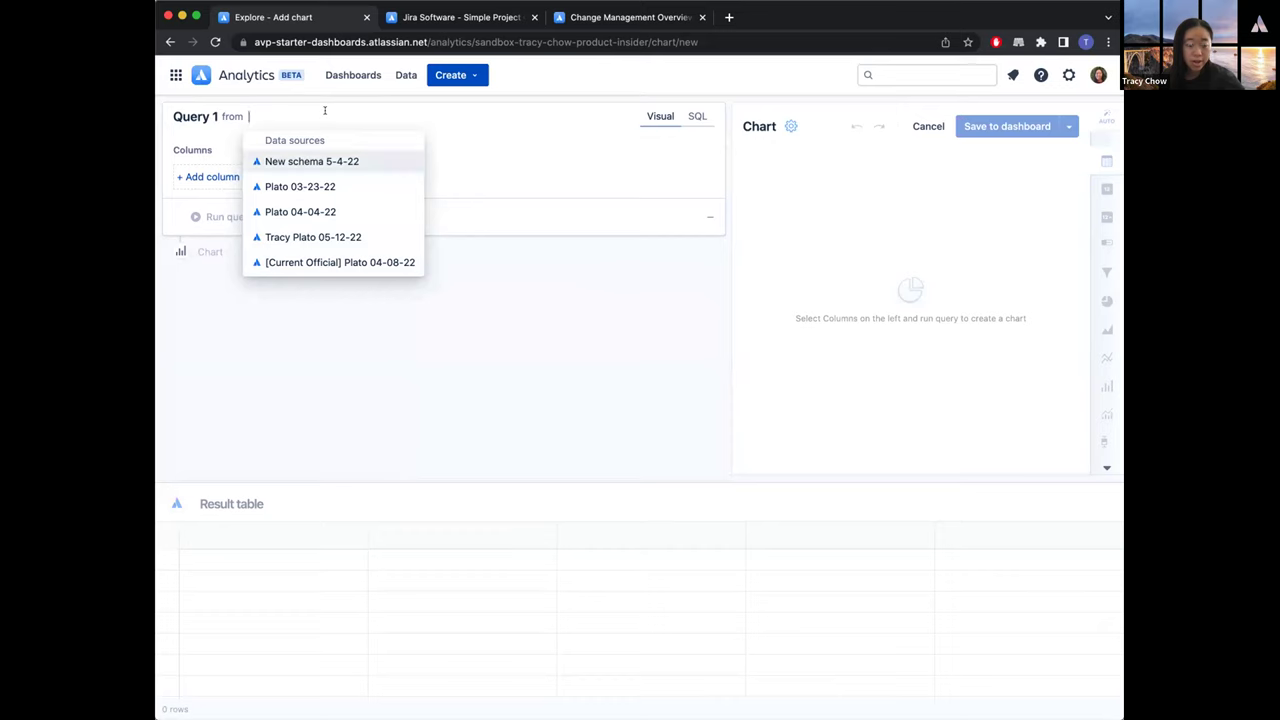
pyautogui.click(505, 133)
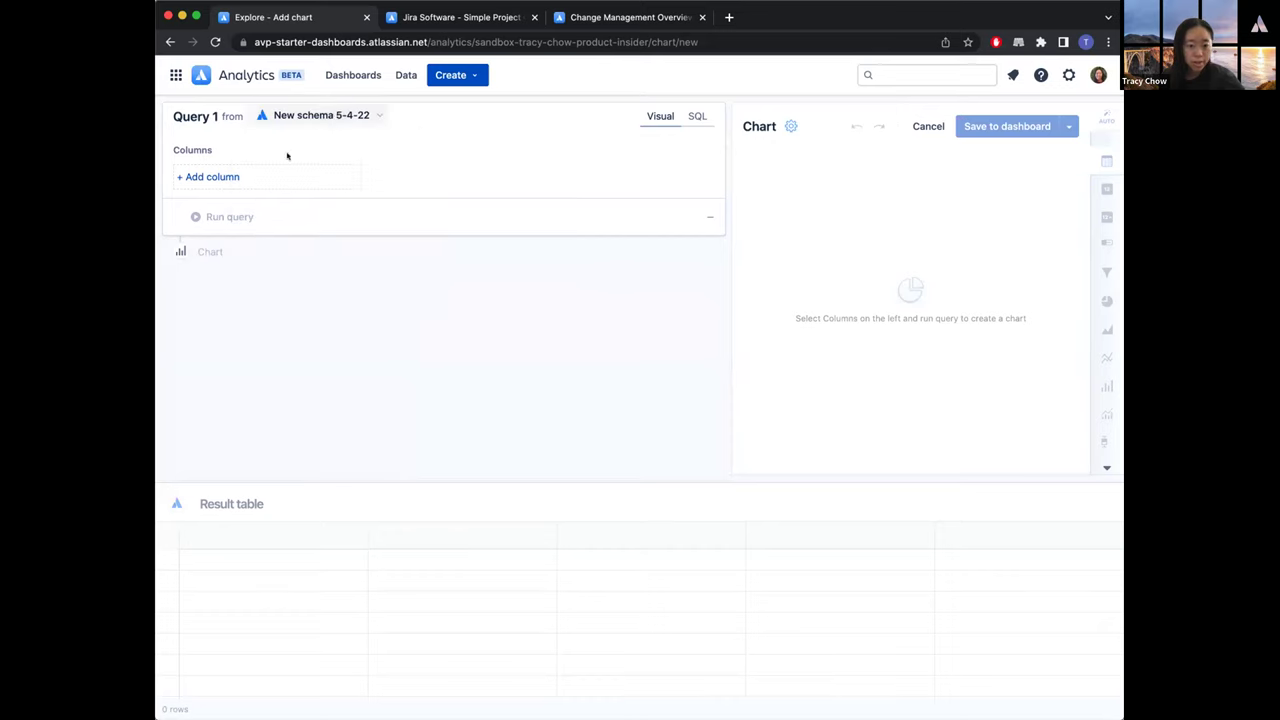
# - Look through the tables available for the query and preview the columns of Jira Issue Cycle Time and Jsm Change
pyautogui.click(203, 177)
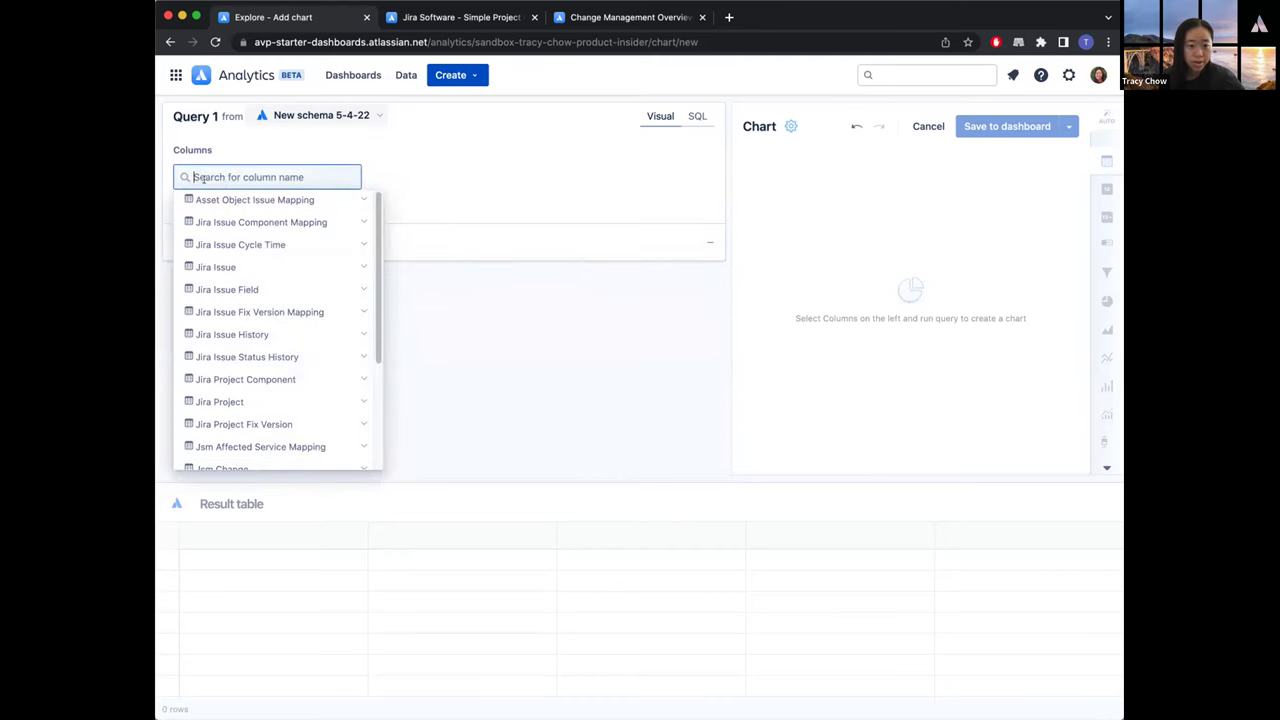
pyautogui.click(297, 243)
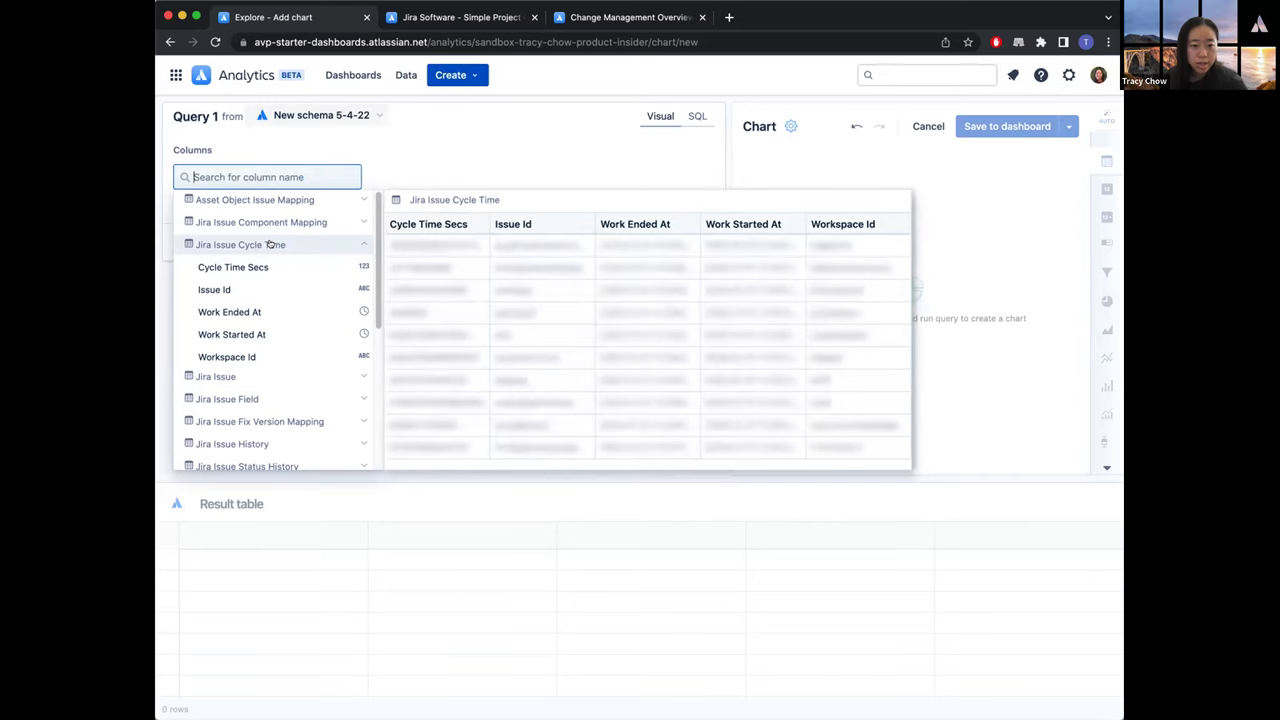
pyautogui.click(332, 246)
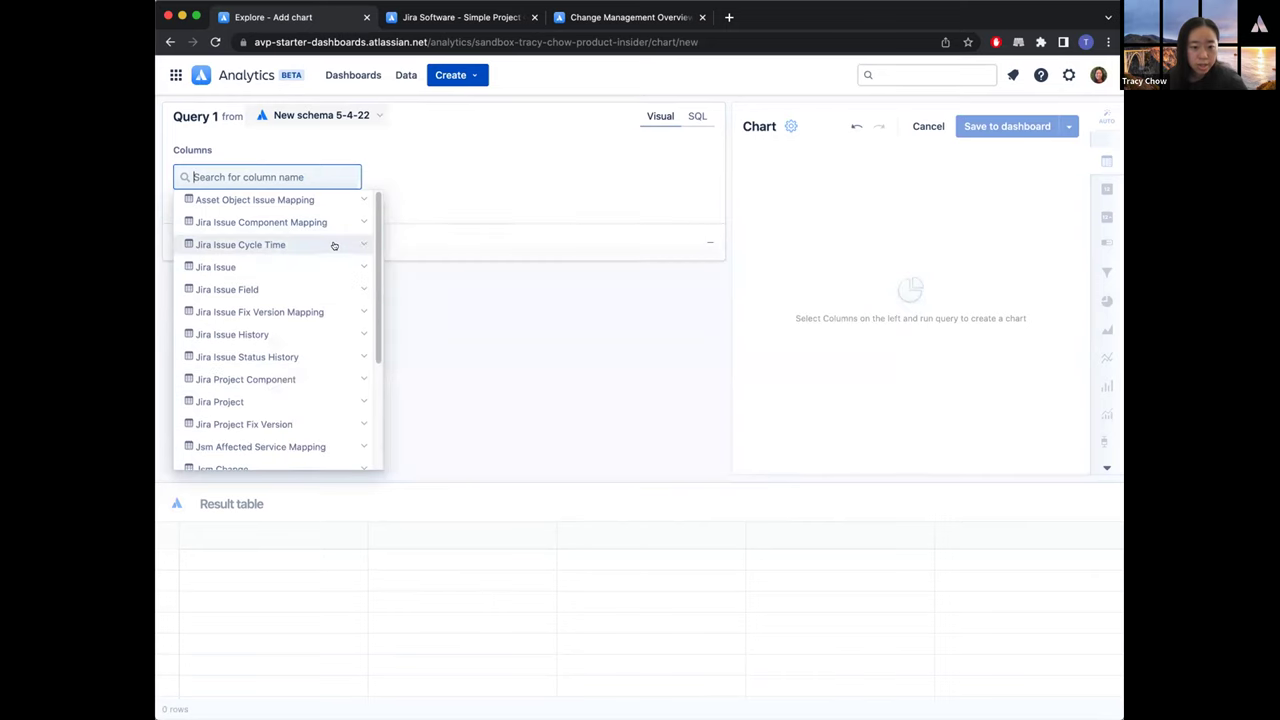
pyautogui.scroll(-3, 332, 325)
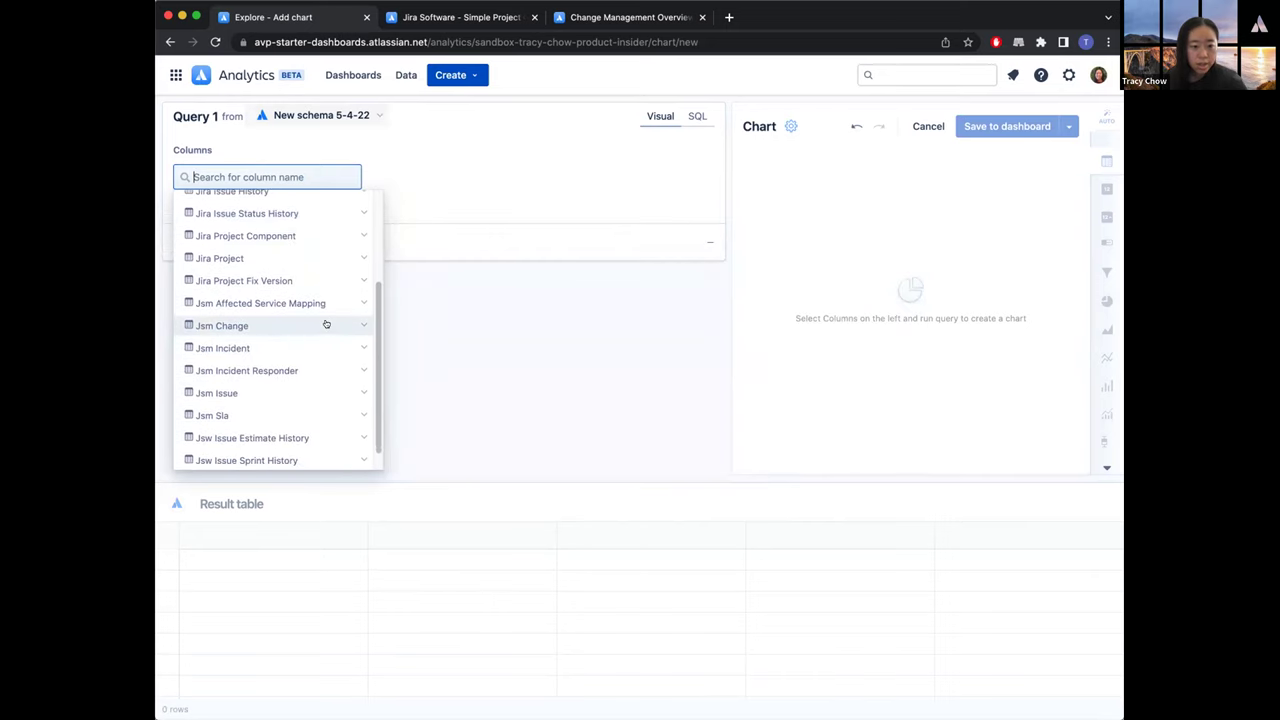
pyautogui.click(326, 325)
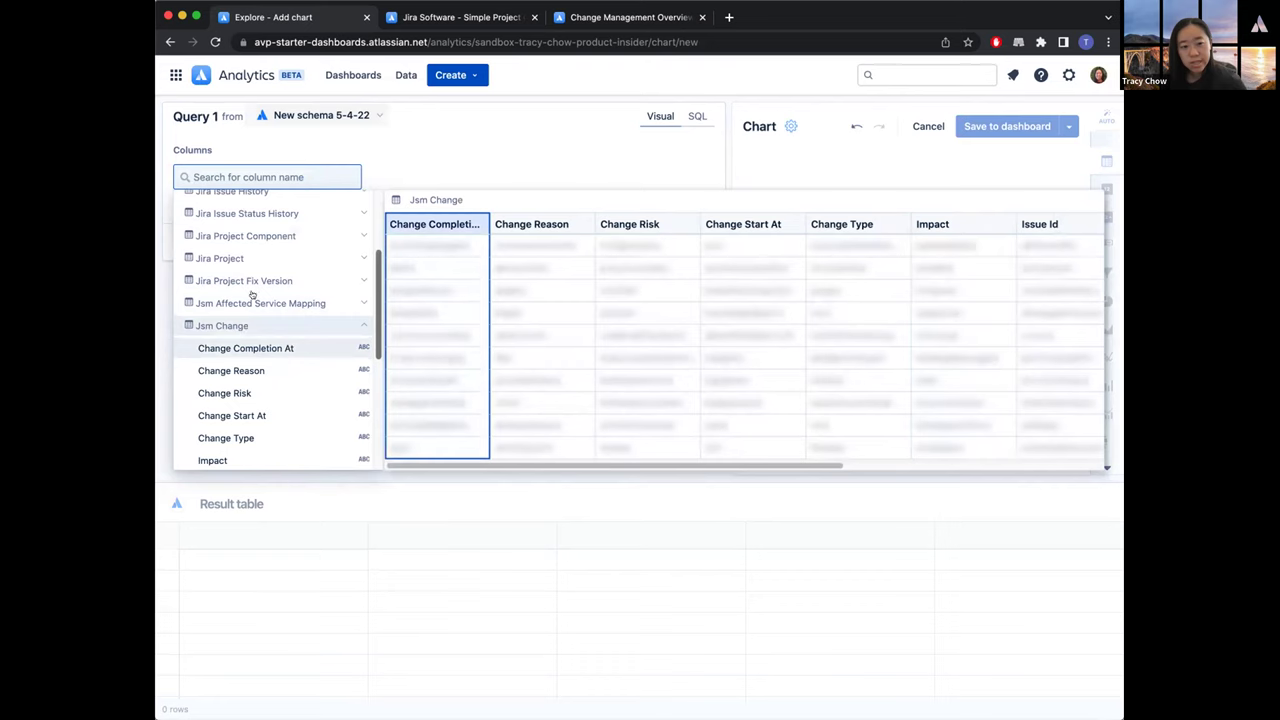
pyautogui.click(242, 326)
# - Examine the columns and sample data of the Jira Project table, and collapse the table in the column list
pyautogui.click(252, 258)
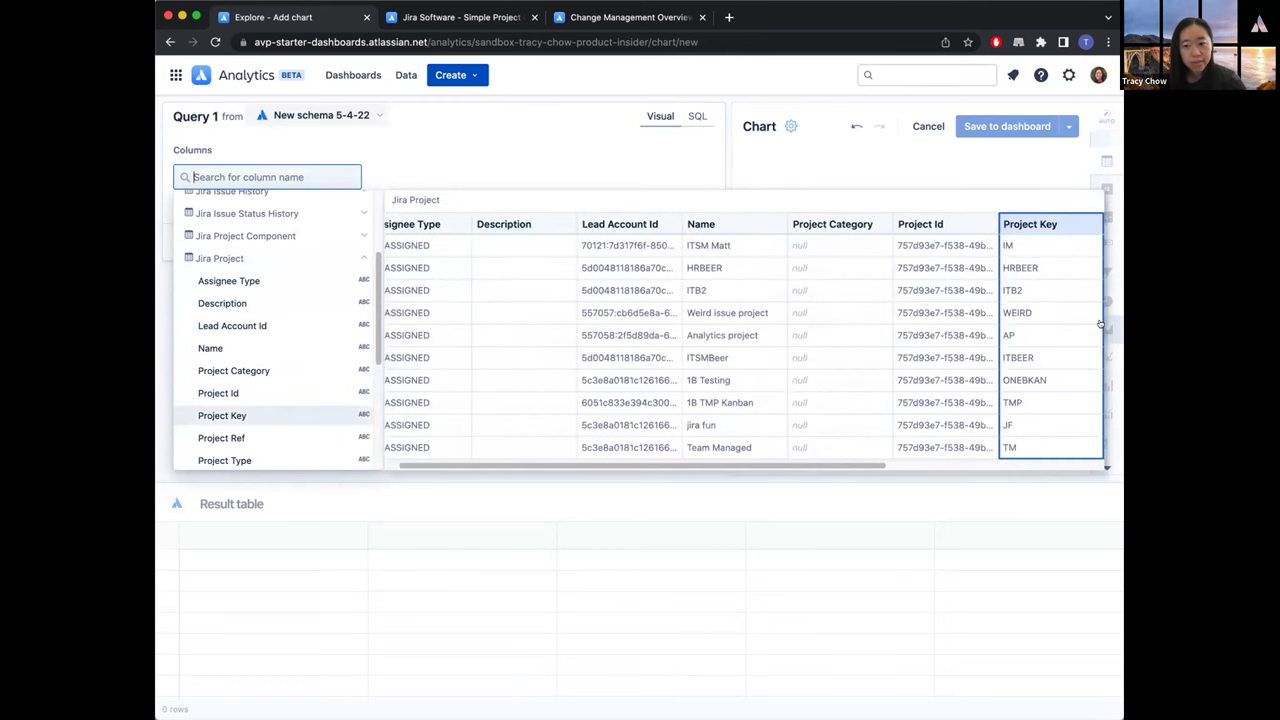
pyautogui.moveTo(802, 467); pyautogui.dragTo(790, 468)
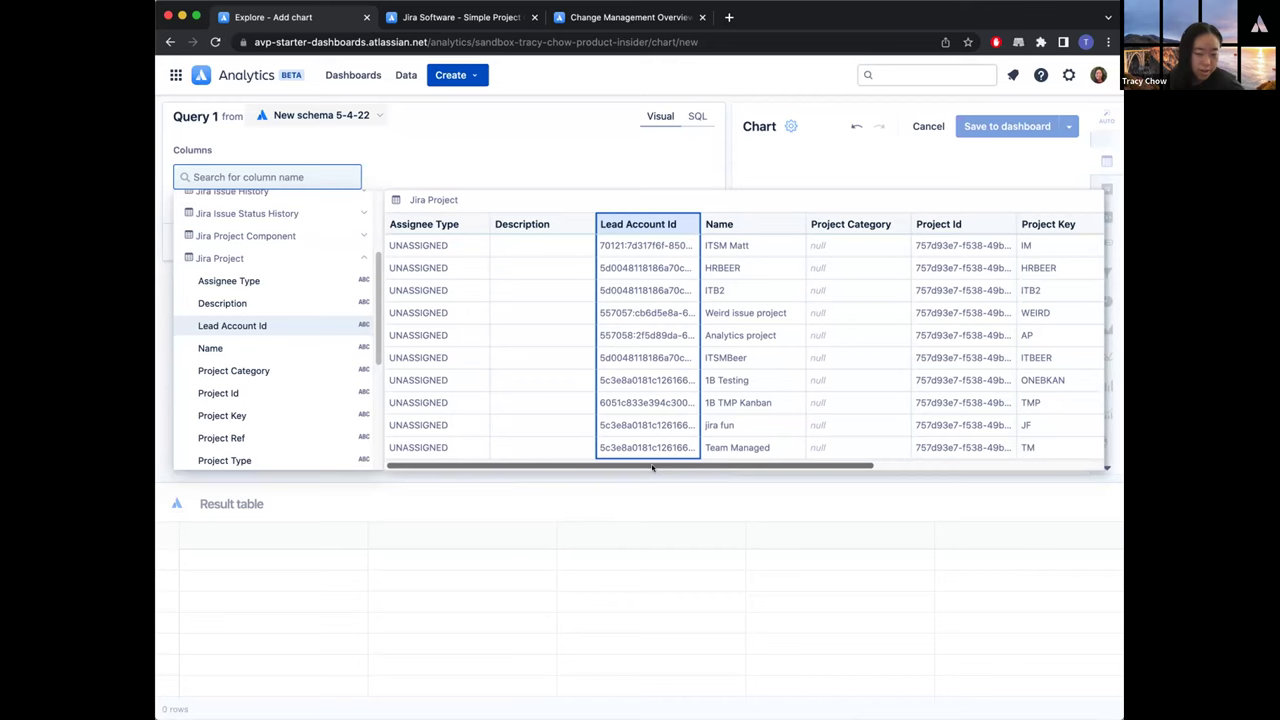
pyautogui.moveTo(655, 467); pyautogui.dragTo(882, 467)
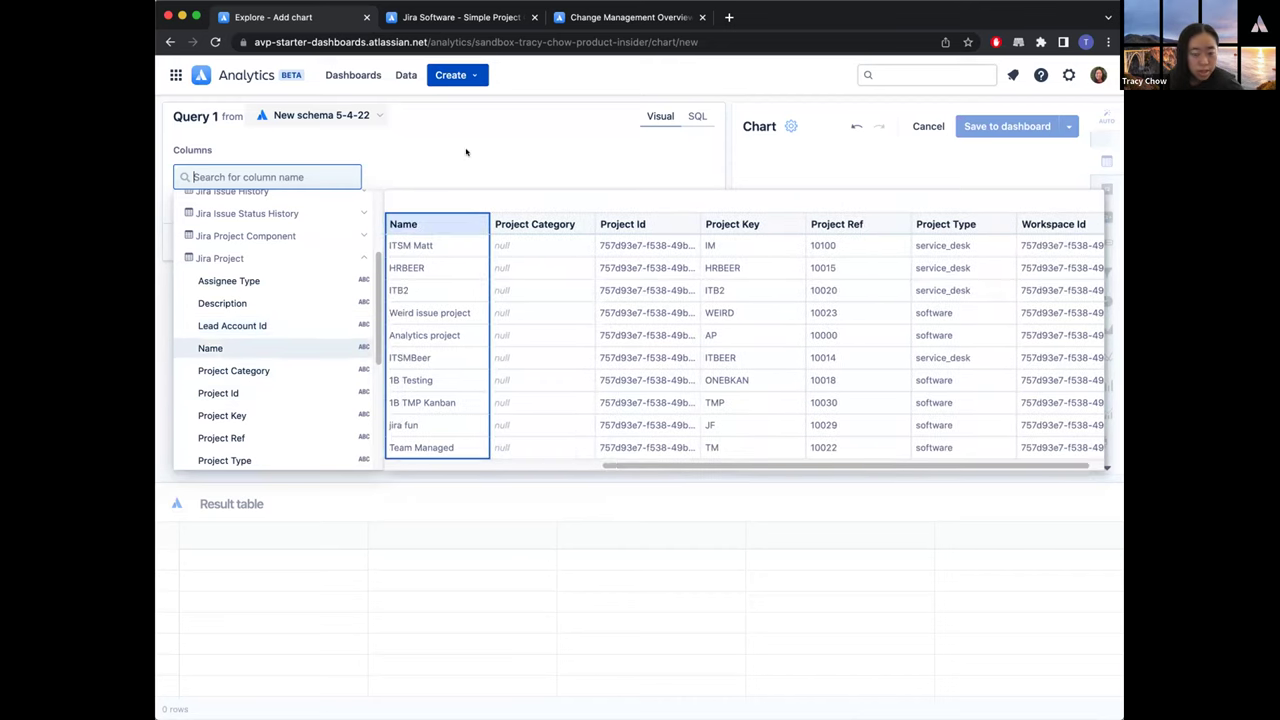
pyautogui.click(435, 160)
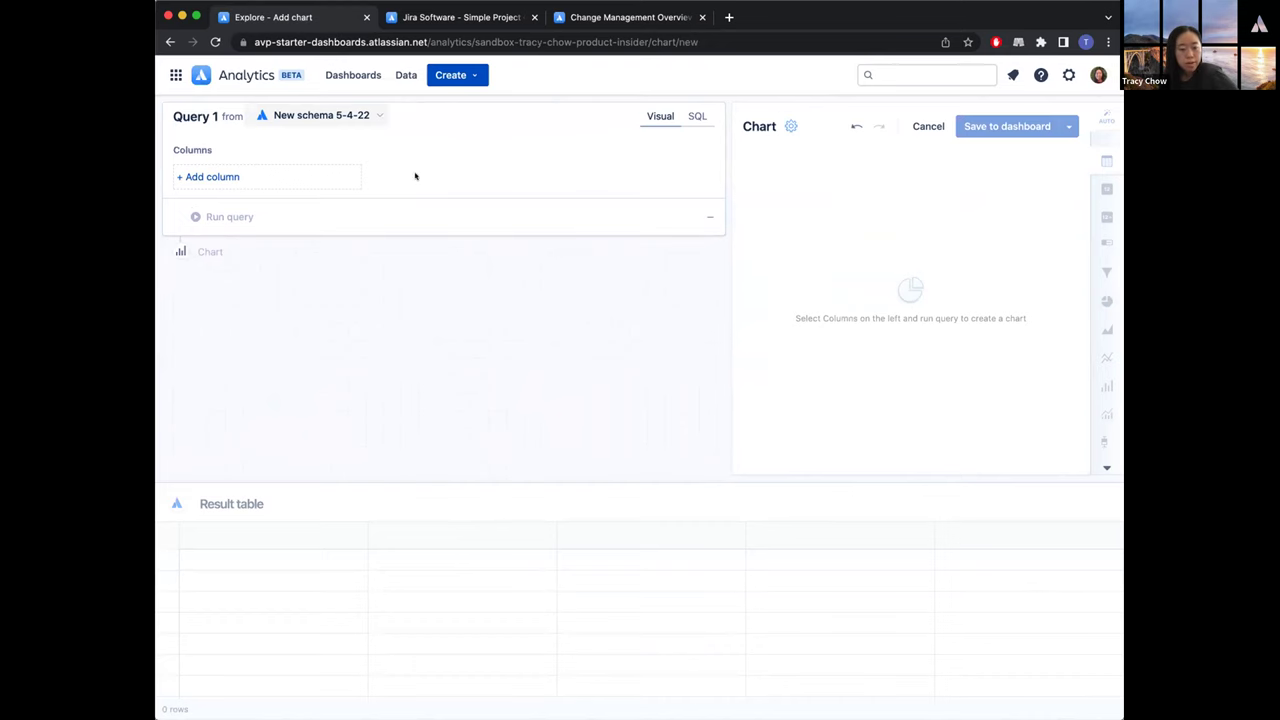
pyautogui.click(291, 176)
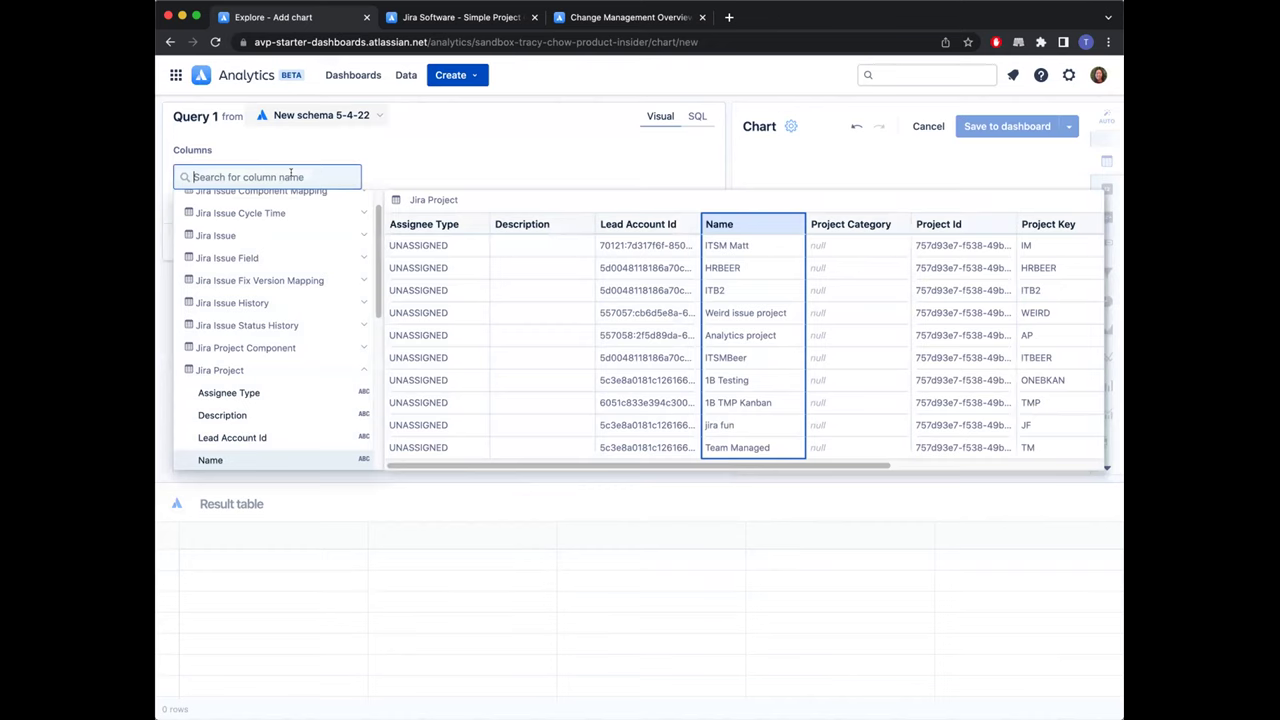
pyautogui.click(280, 369)
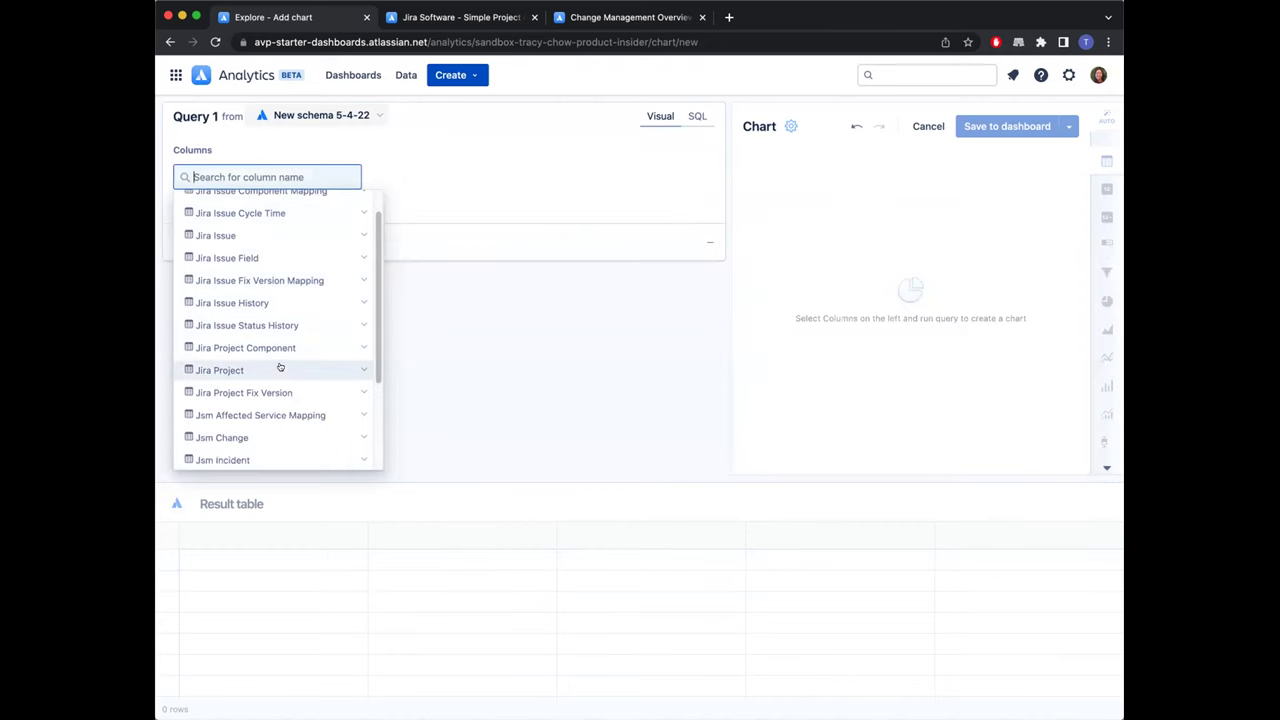
# - Add the Issue Id column from the Jira Issue table to the query
pyautogui.scroll(1, 360, 205)
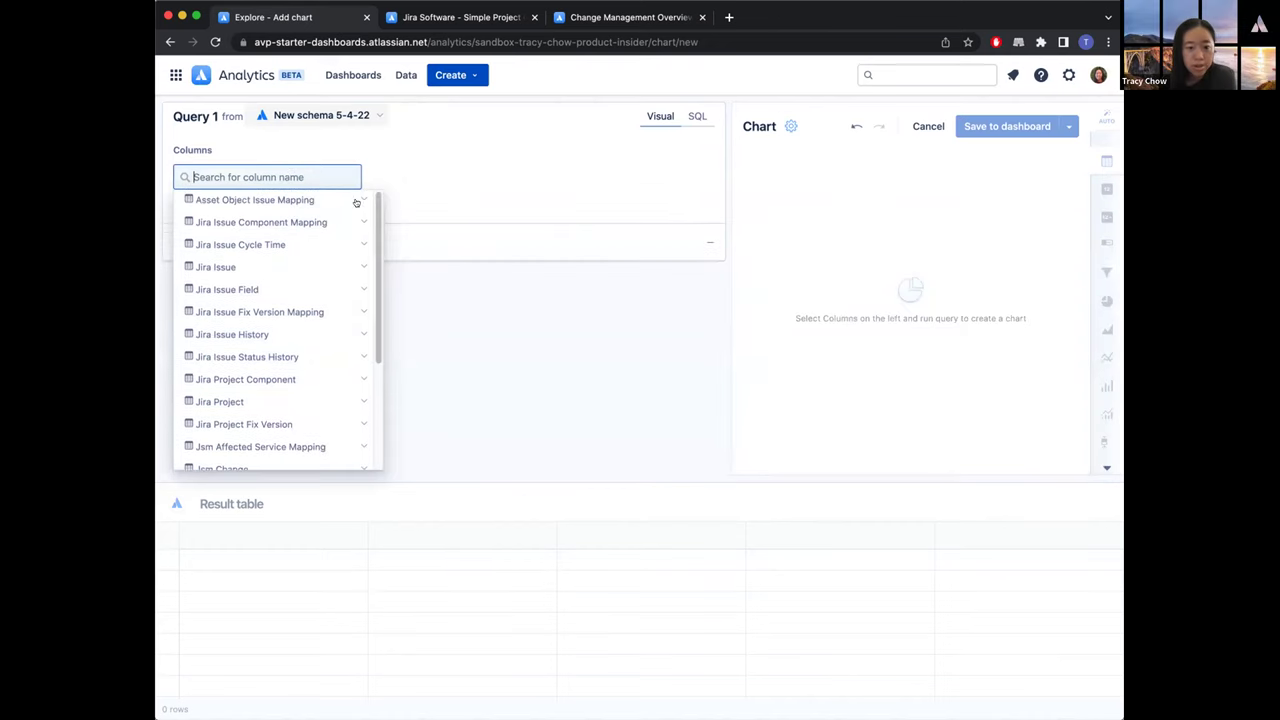
pyautogui.click(299, 264)
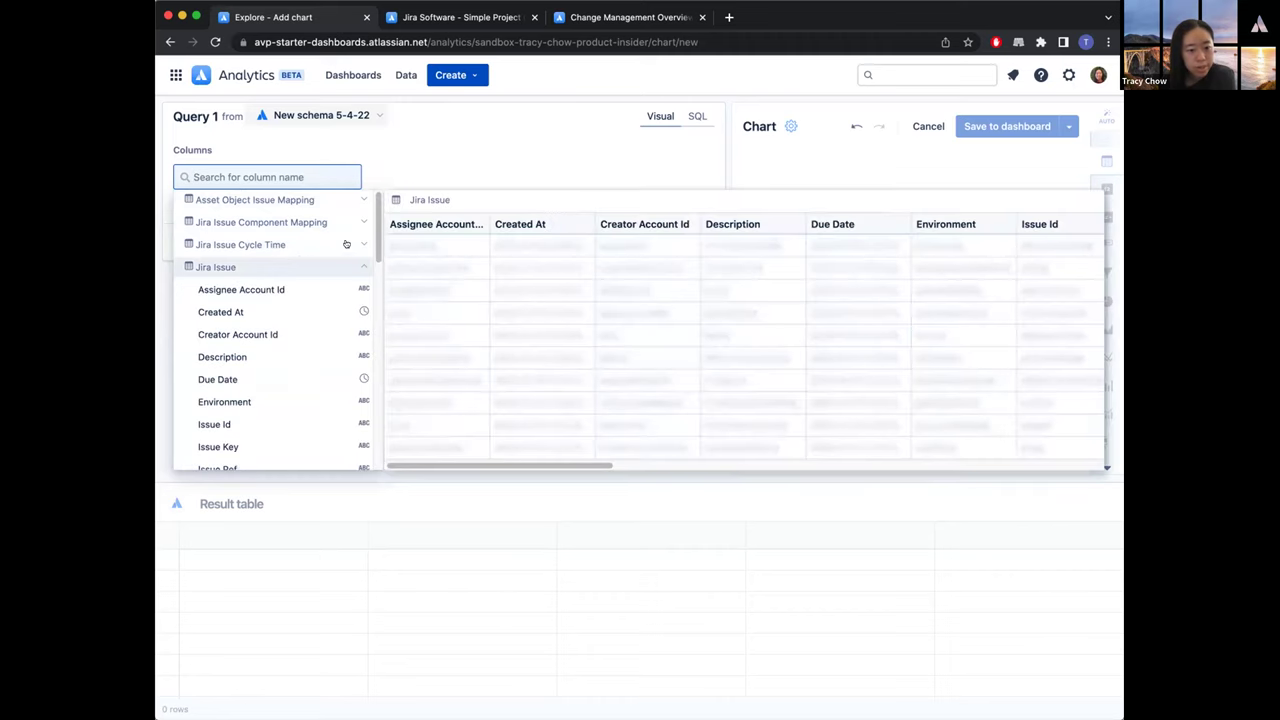
pyautogui.moveTo(374, 222); pyautogui.dragTo(375, 240)
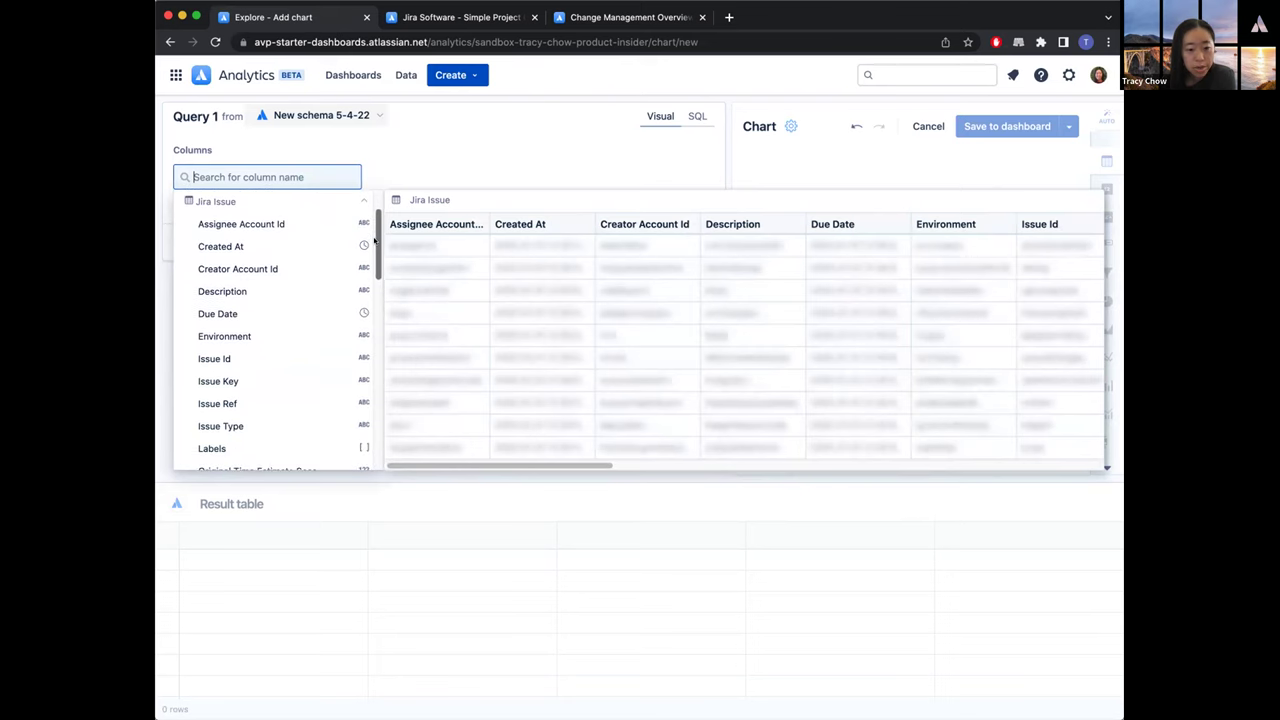
pyautogui.scroll(3, 374, 240)
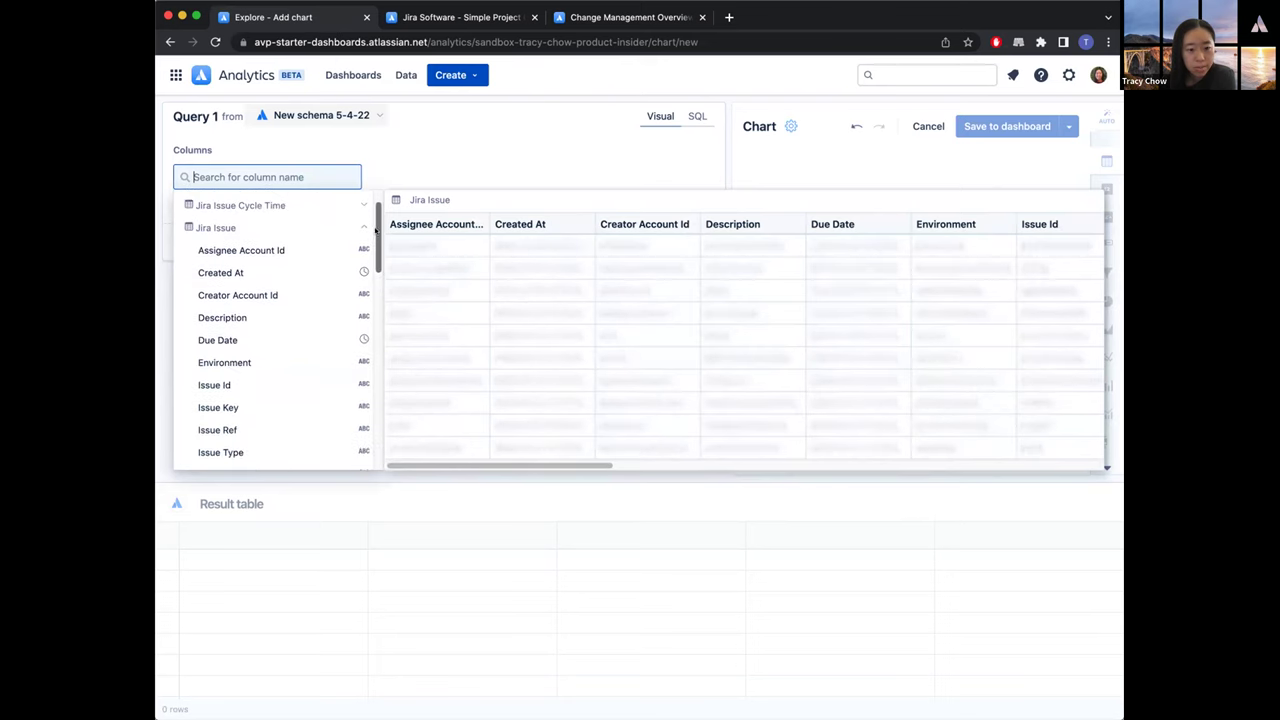
pyautogui.scroll(-1, 330, 290)
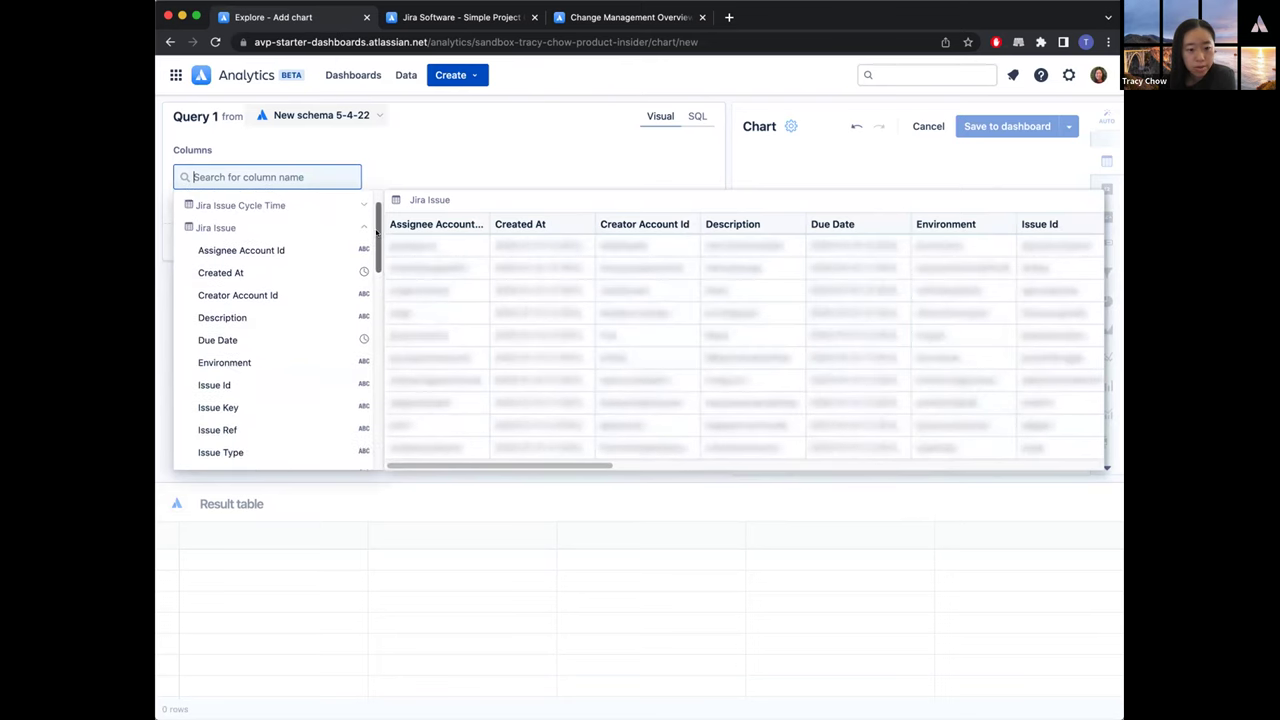
pyautogui.click(222, 388)
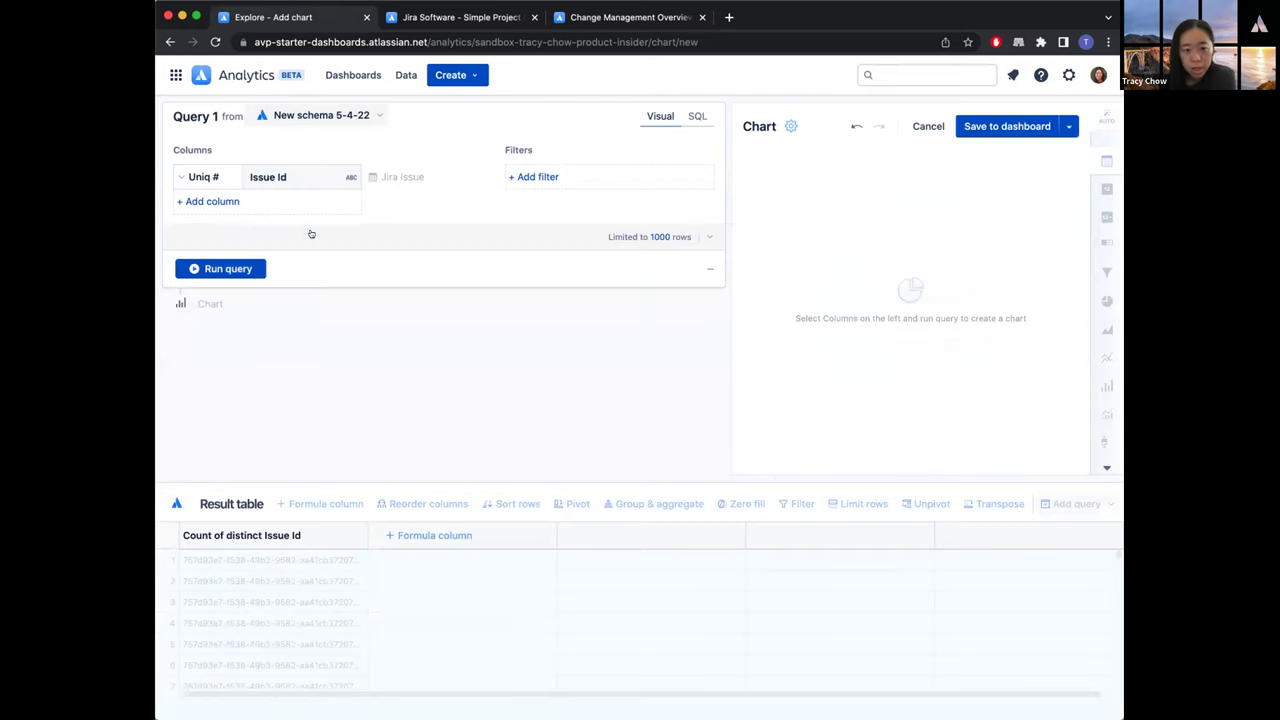
# - Add the Project Key column from the Jira Project table as a grouping in the query
pyautogui.click(206, 202)
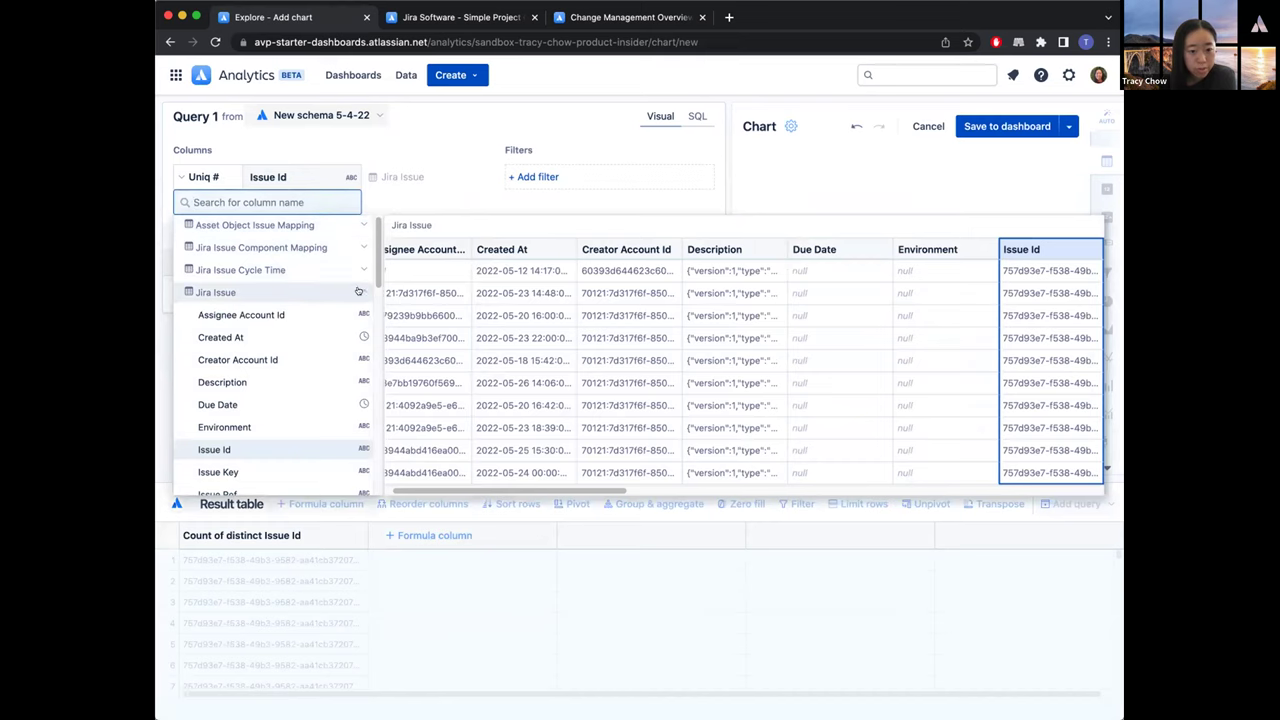
pyautogui.click(297, 290)
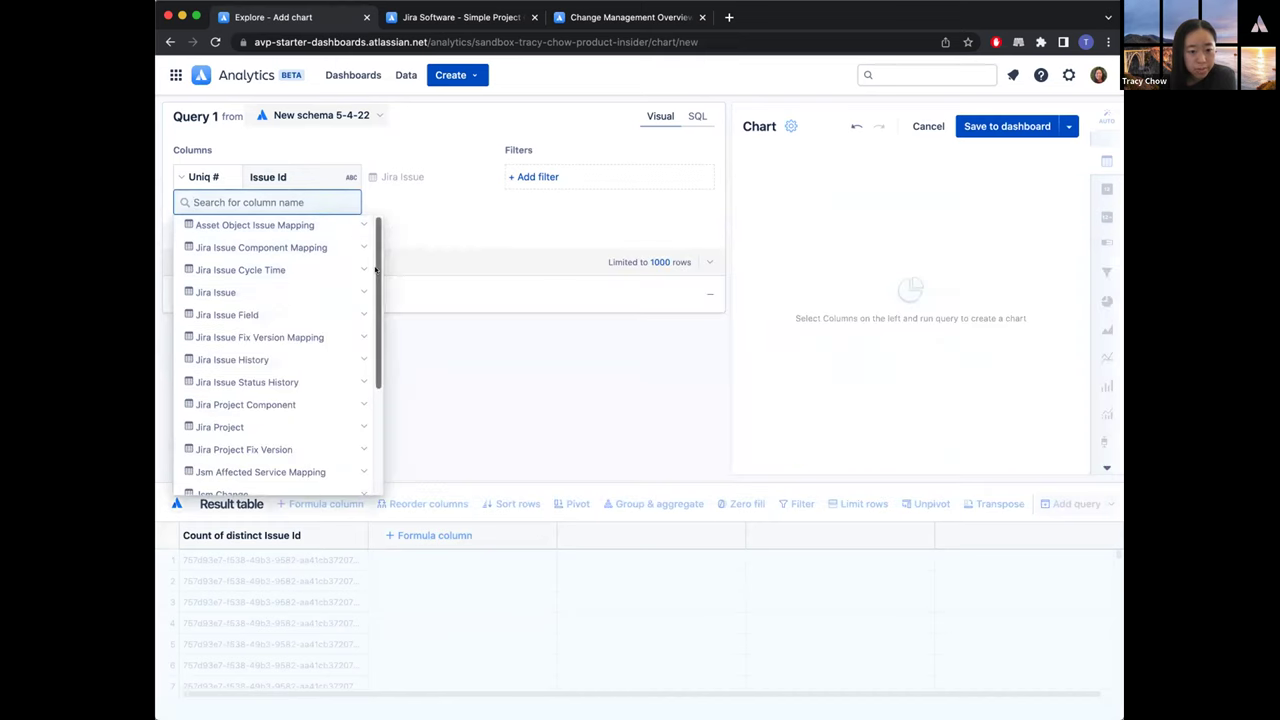
pyautogui.scroll(-5, 376, 280)
pyautogui.scroll(1, 377, 335)
pyautogui.scroll(3, 377, 335)
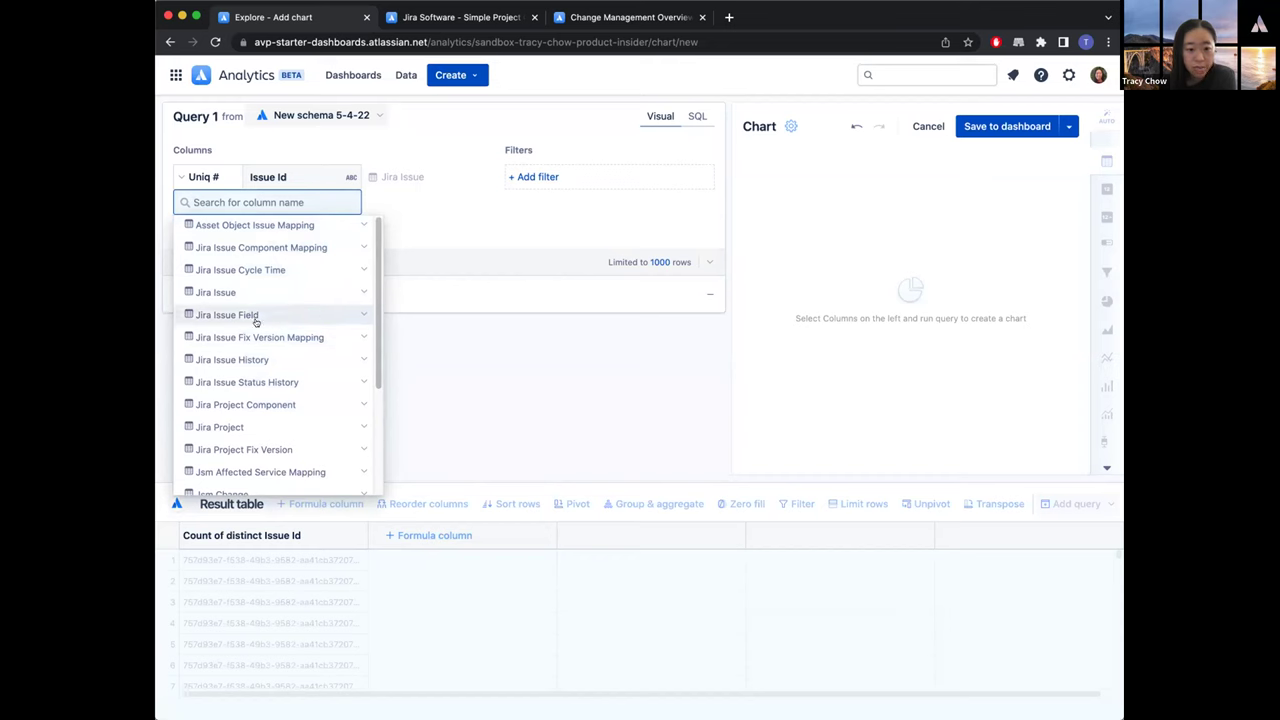
pyautogui.scroll(-1, 284, 355)
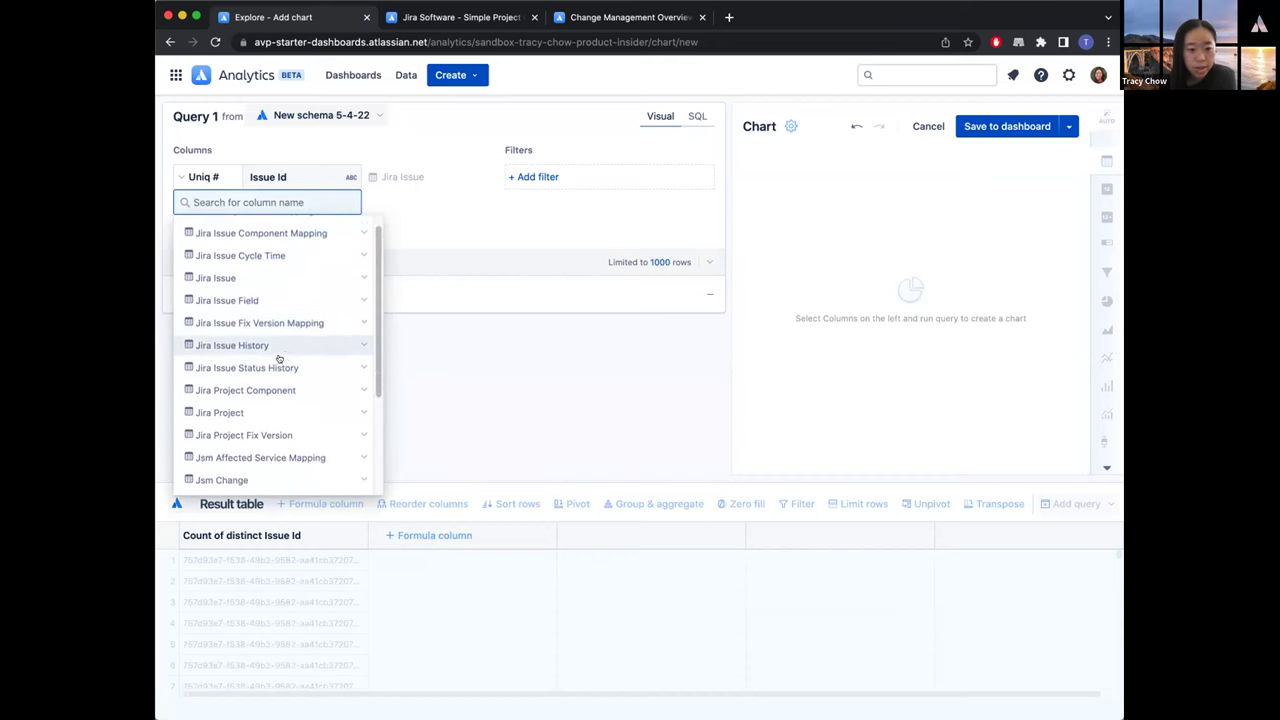
pyautogui.click(228, 412)
pyautogui.scroll(-3, 255, 345)
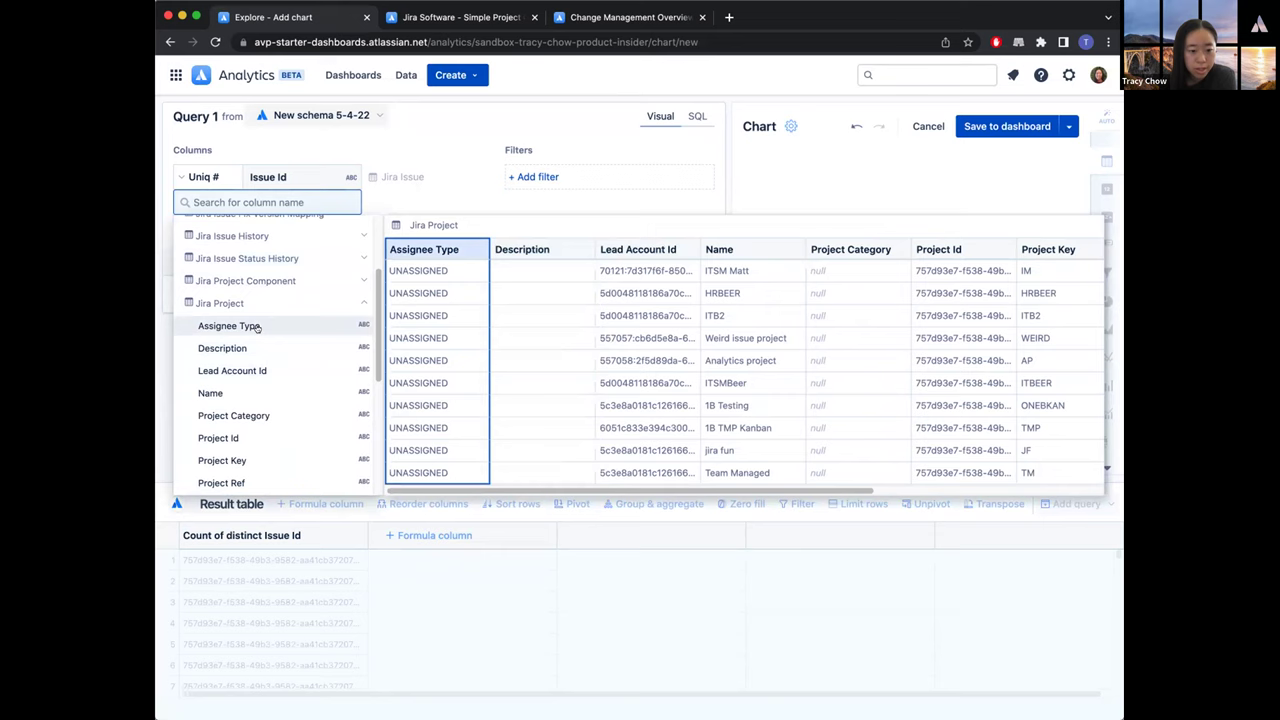
pyautogui.click(222, 460)
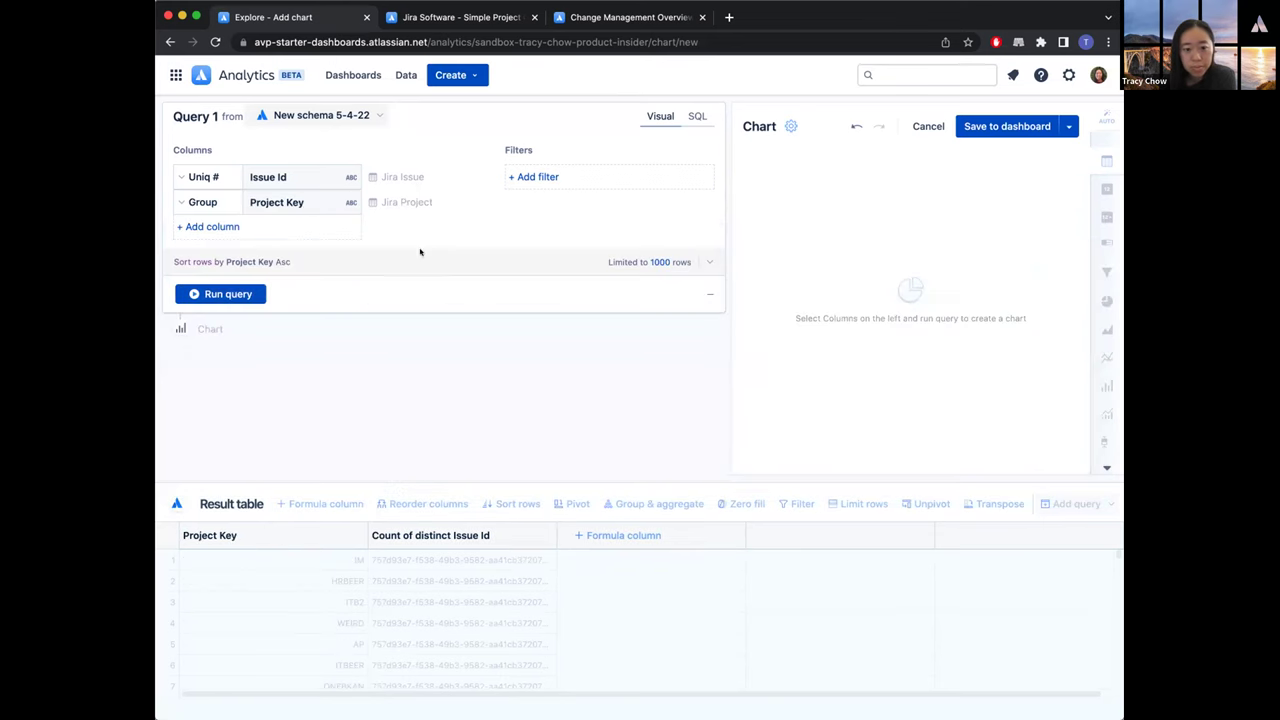
# - Expand the query's sort and limit details, read through the generated SQL to its end, and collapse them
pyautogui.click(707, 261)
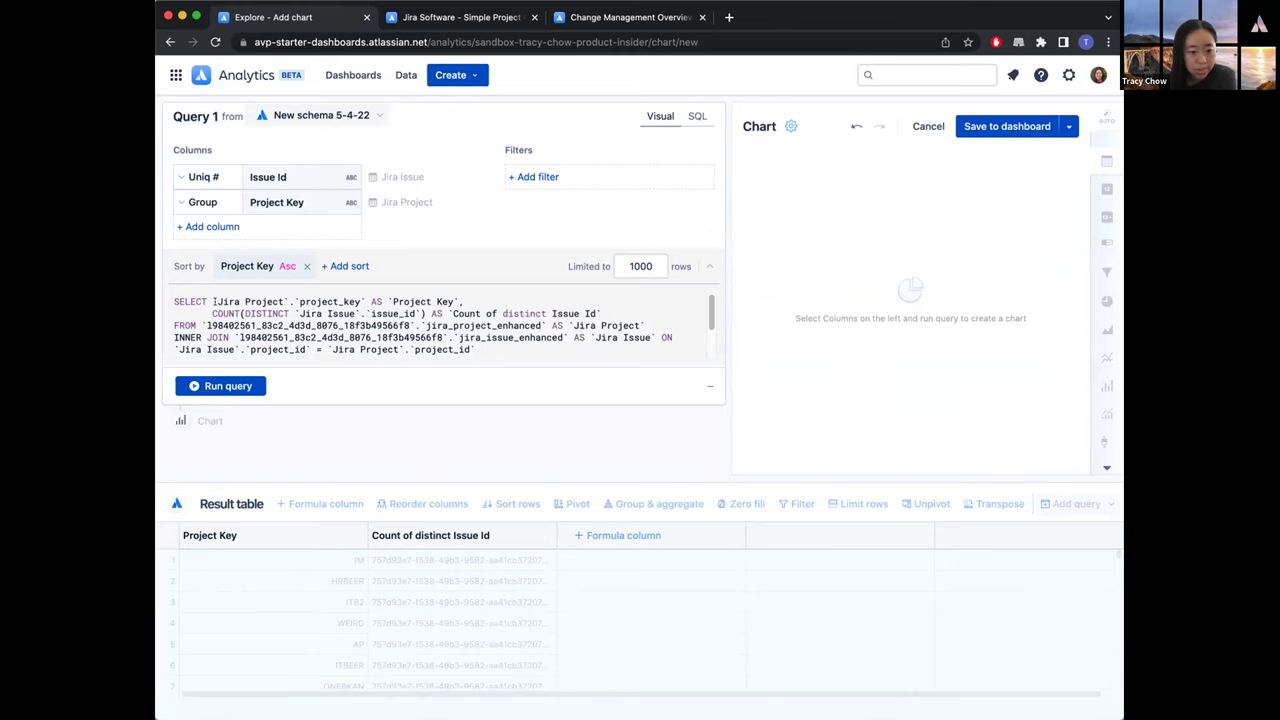
pyautogui.click(705, 323)
pyautogui.scroll(-2, 703, 330)
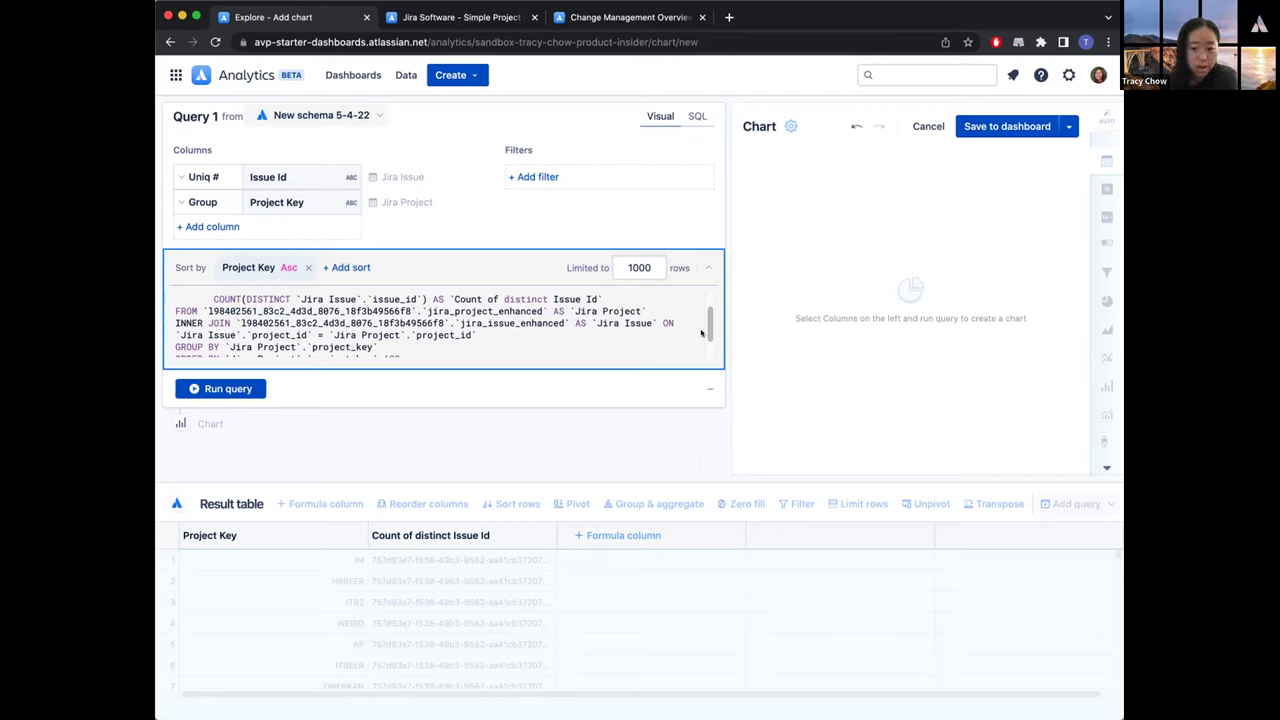
pyautogui.moveTo(709, 330); pyautogui.dragTo(709, 345)
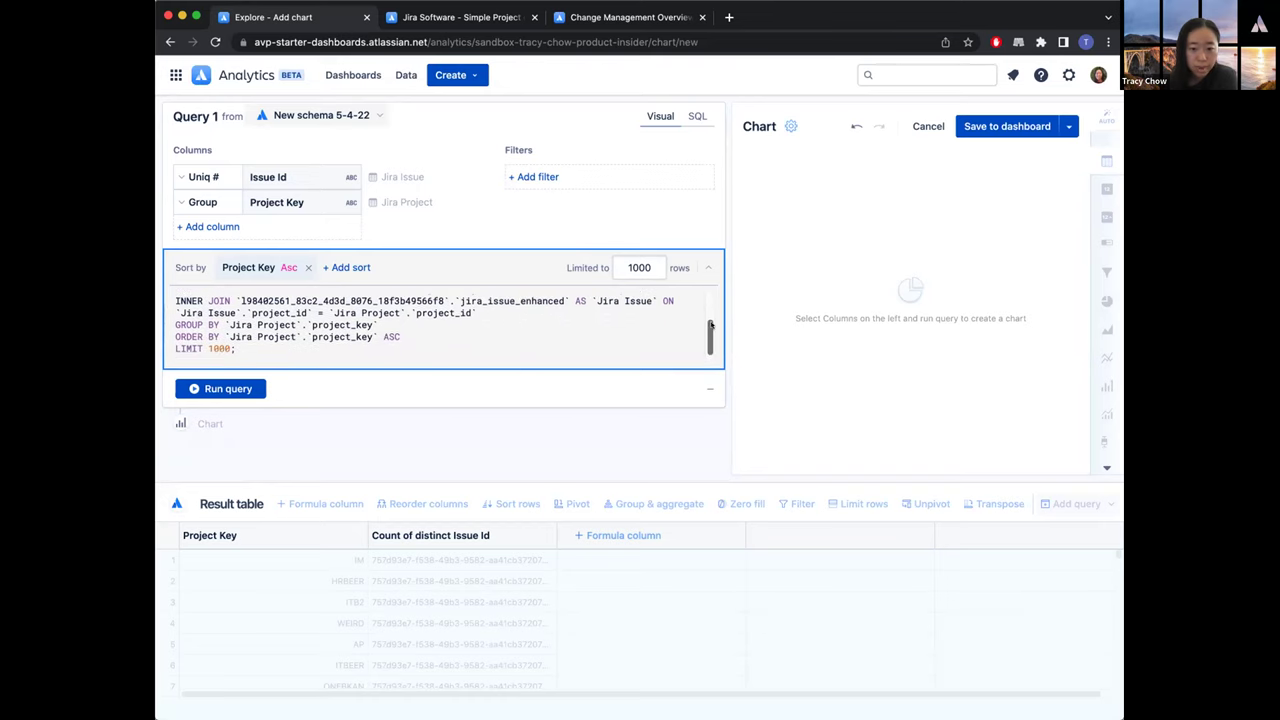
pyautogui.click(705, 268)
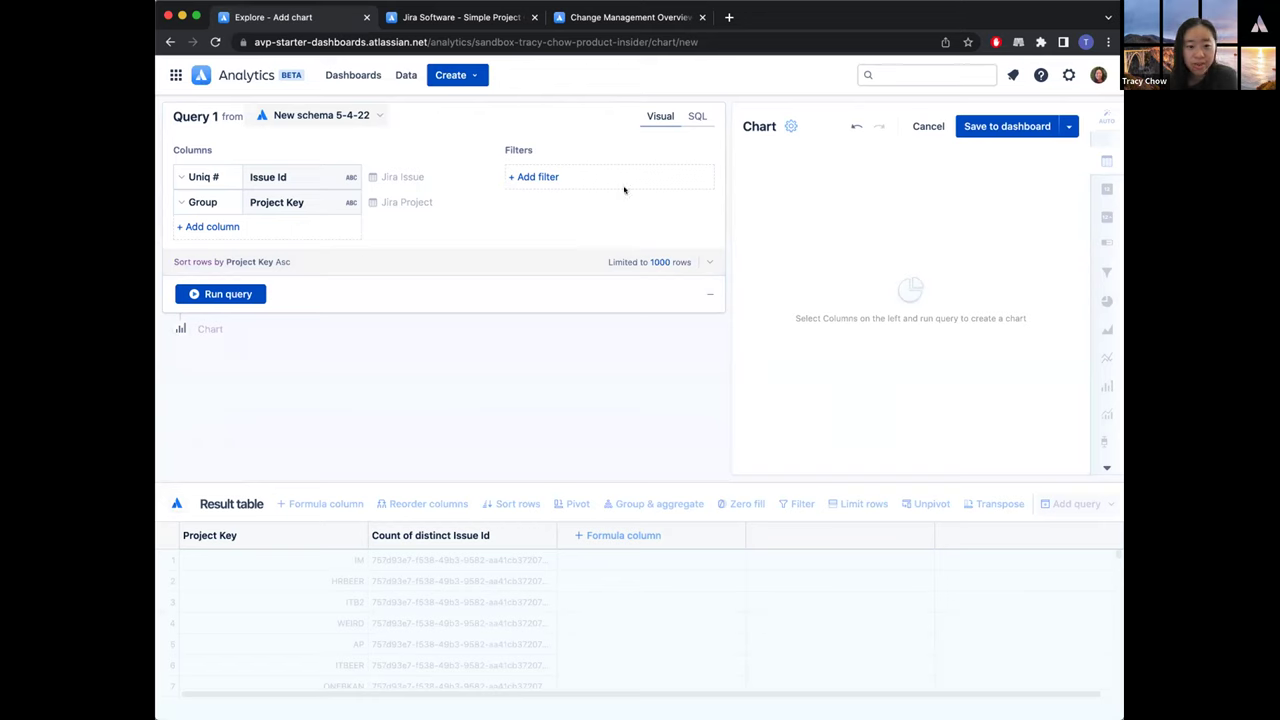
# - View the query in the SQL editor at maximized width, and restore the visual query builder
pyautogui.click(696, 117)
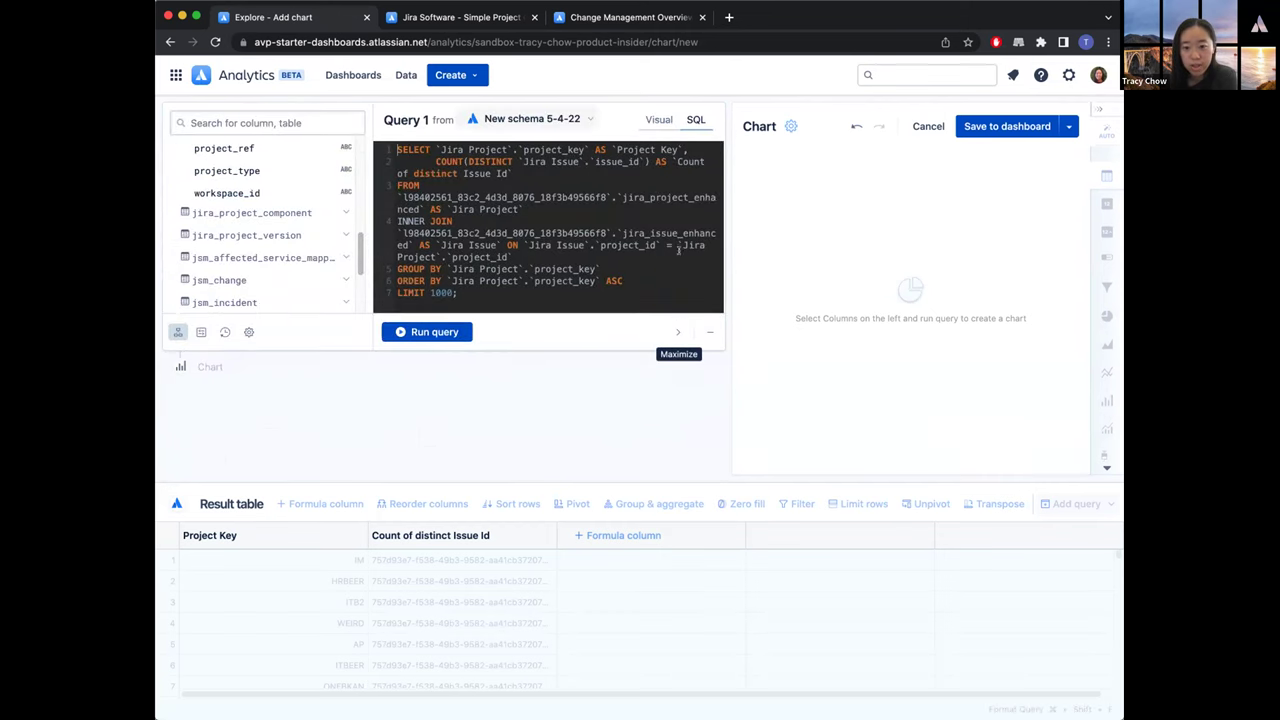
pyautogui.click(678, 331)
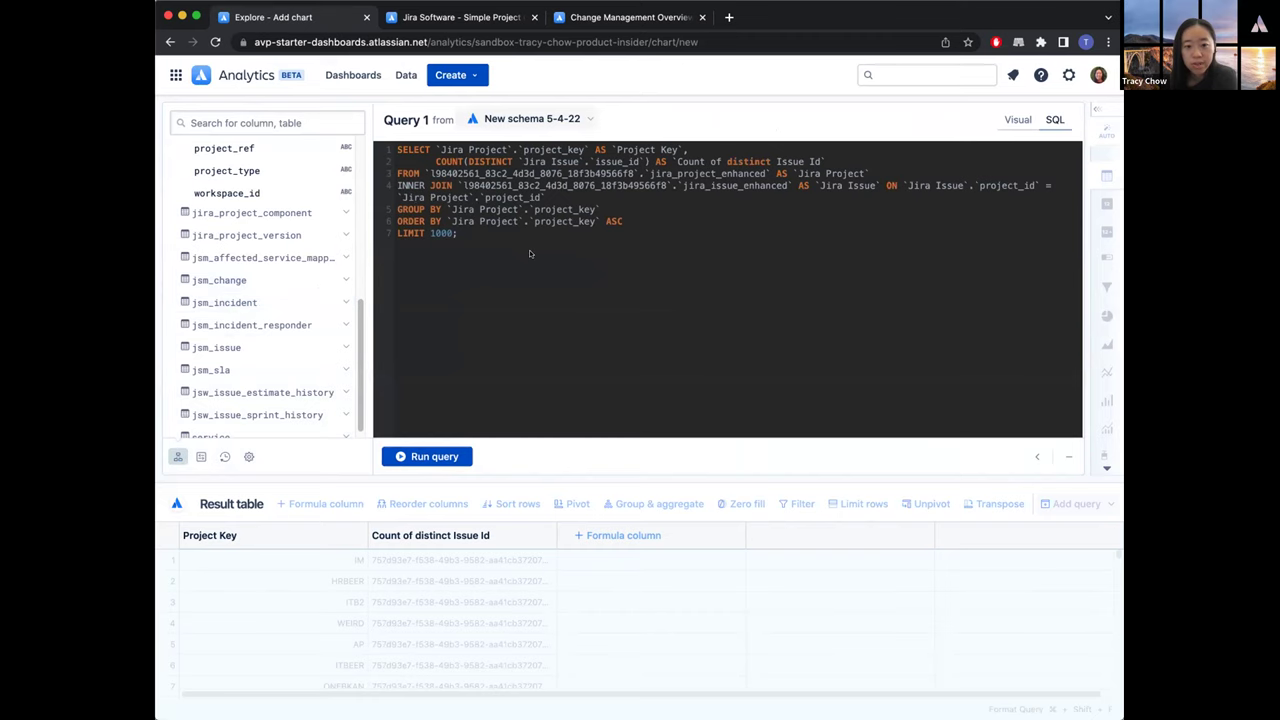
pyautogui.click(1037, 456)
pyautogui.click(662, 120)
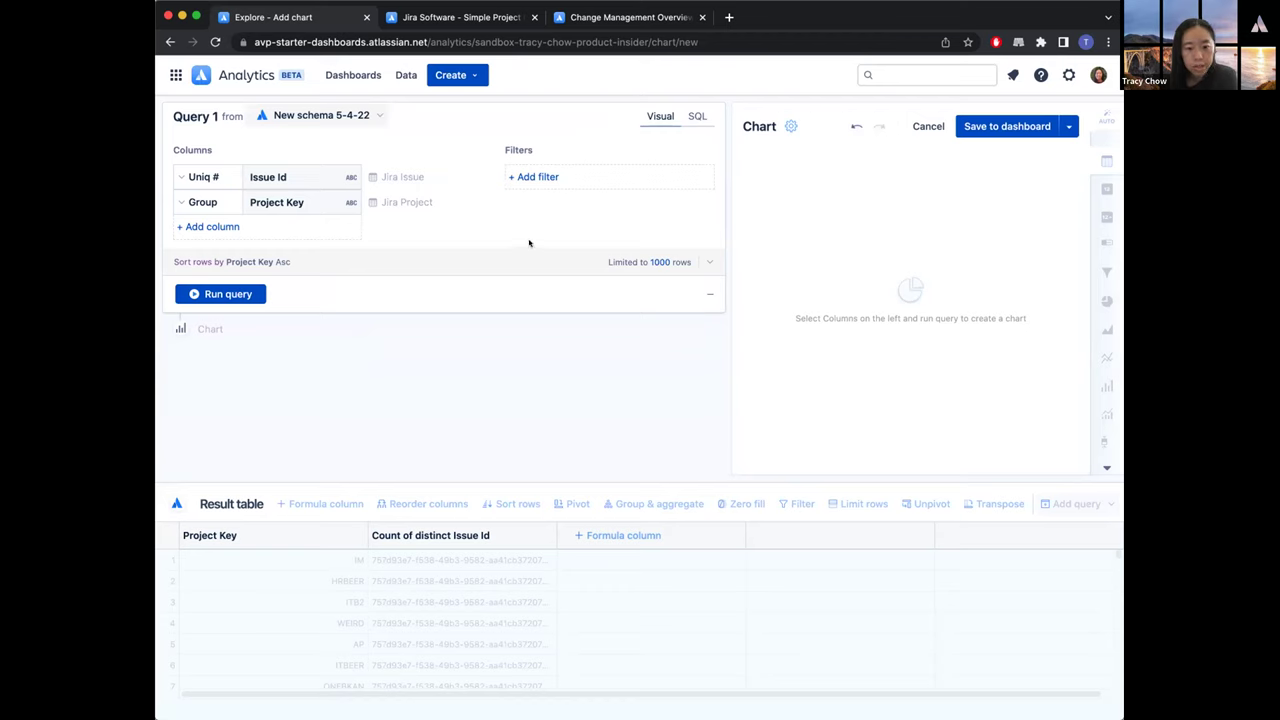
# - Replace the Project Key column in the query with Created At from the Jira Issue table
pyautogui.click(348, 203)
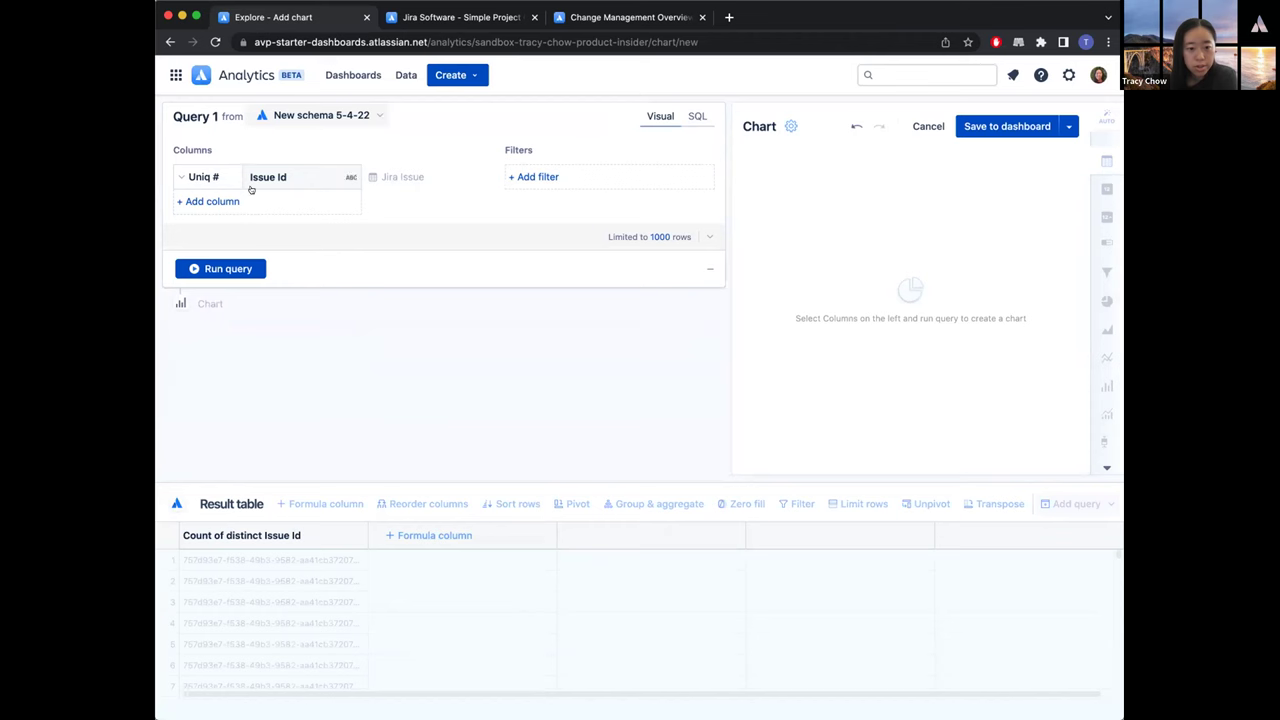
pyautogui.click(236, 202)
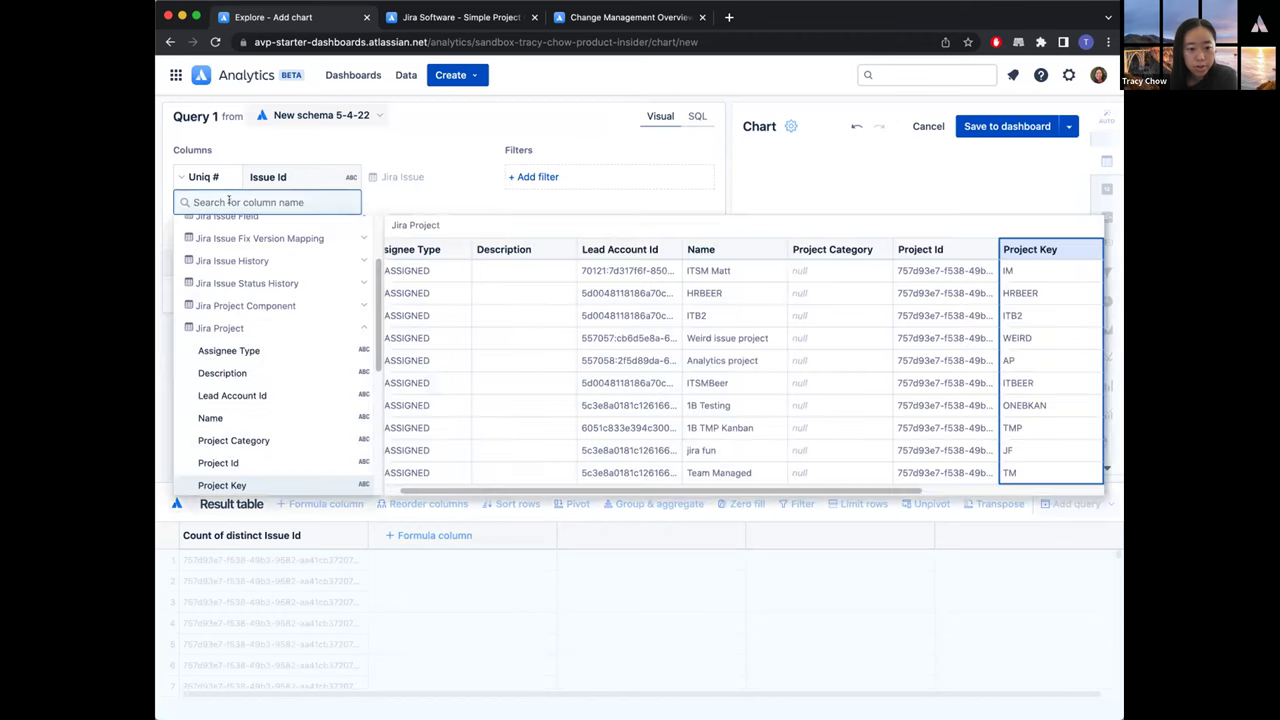
pyautogui.click(297, 328)
pyautogui.scroll(2, 376, 253)
pyautogui.scroll(2, 376, 253)
pyautogui.click(312, 278)
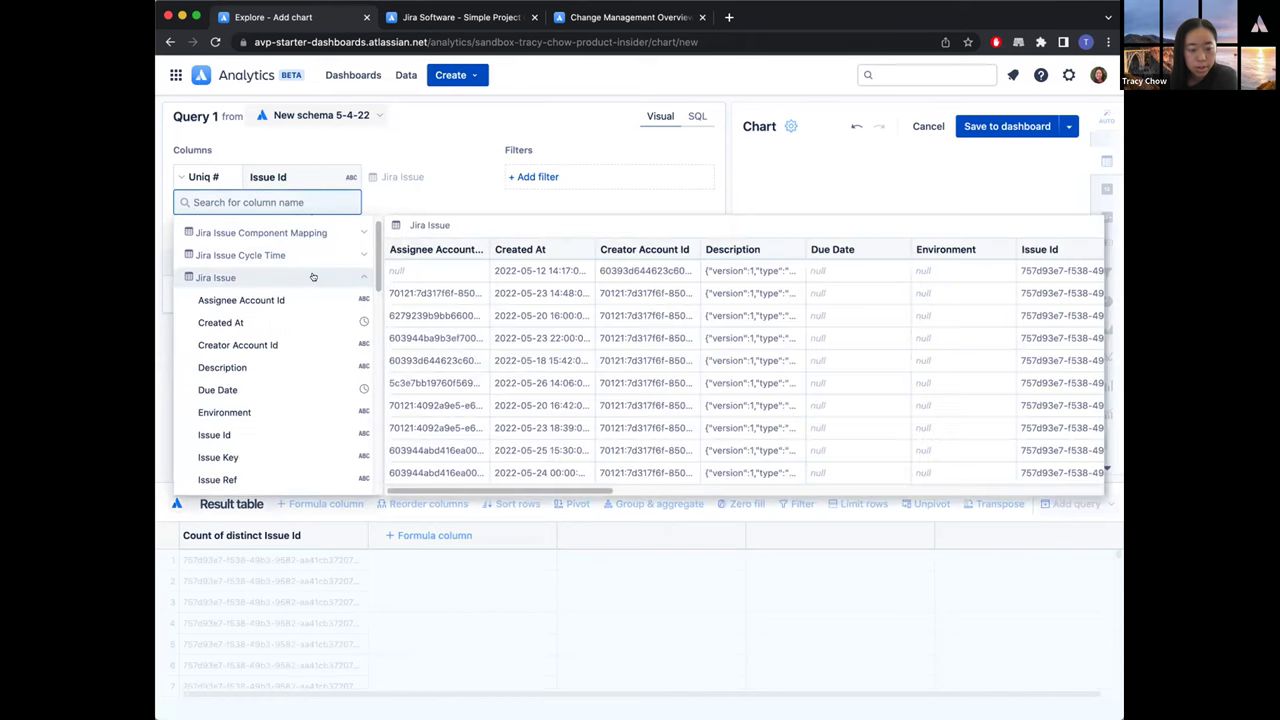
pyautogui.scroll(-1, 280, 280)
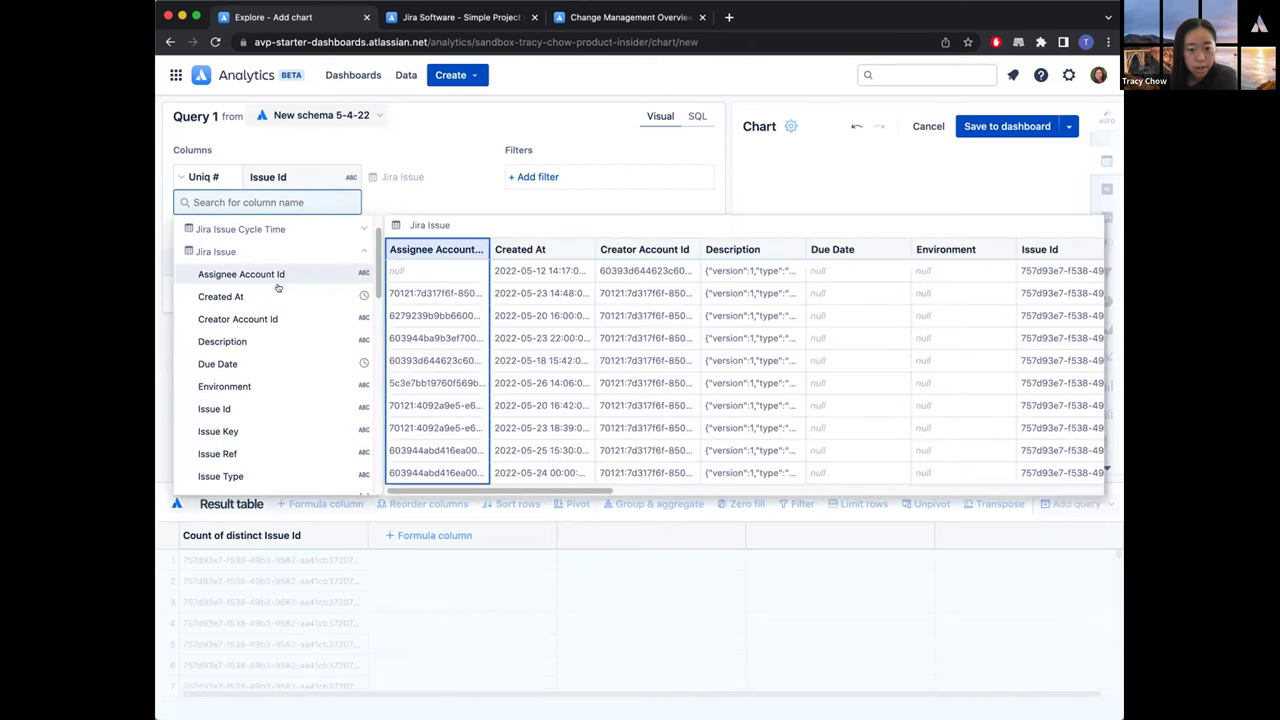
pyautogui.click(275, 294)
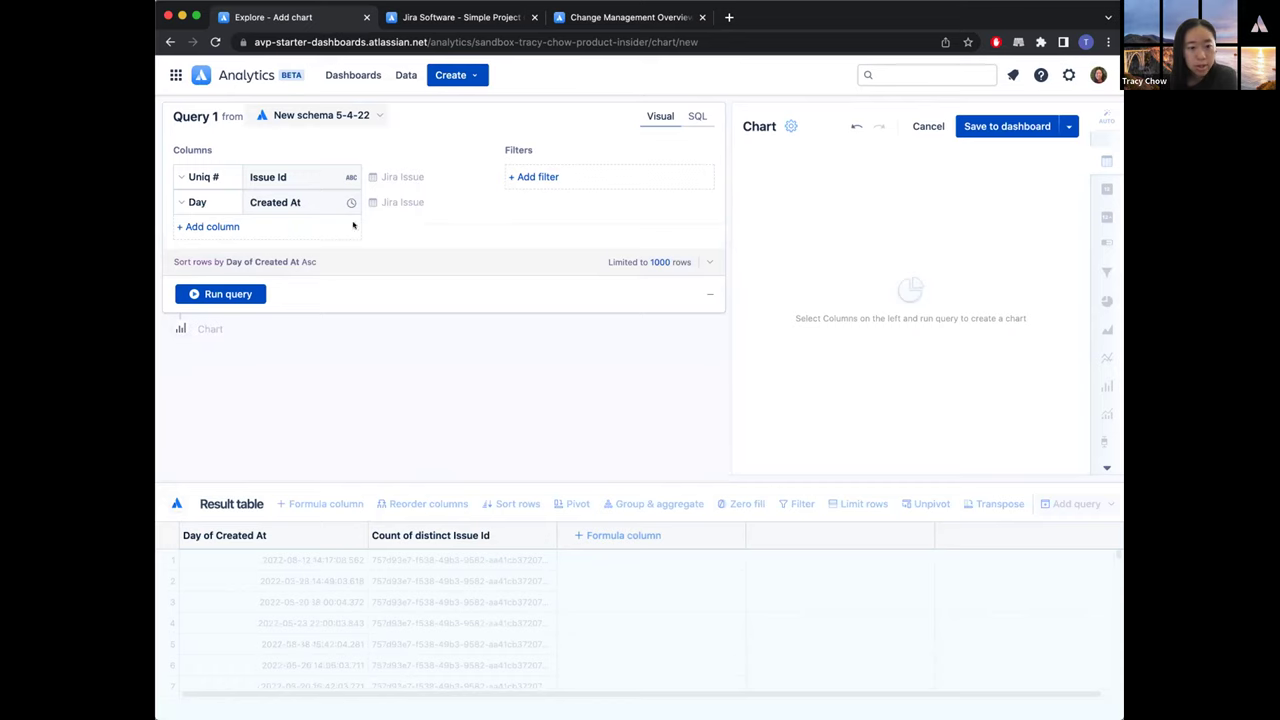
# - Review the aggregation options for Issue Id and the date groupings for Created At, keeping Created At grouped by Day
pyautogui.click(197, 178)
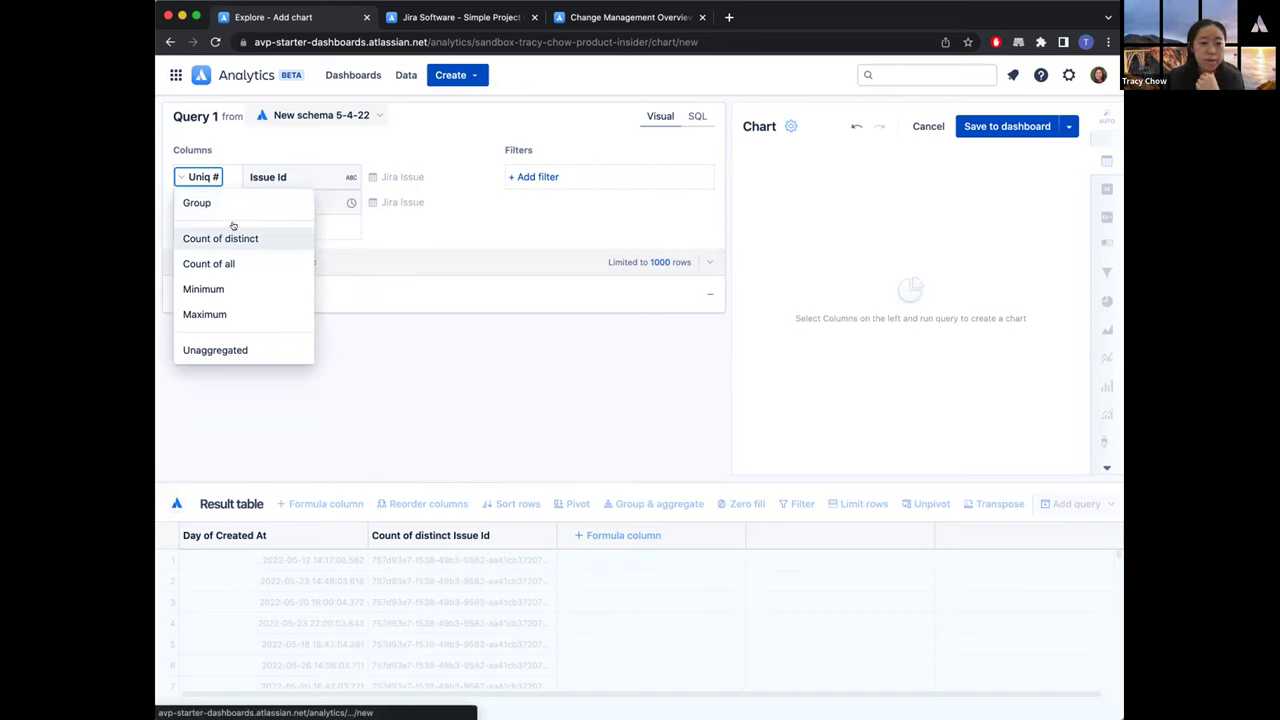
pyautogui.click(451, 225)
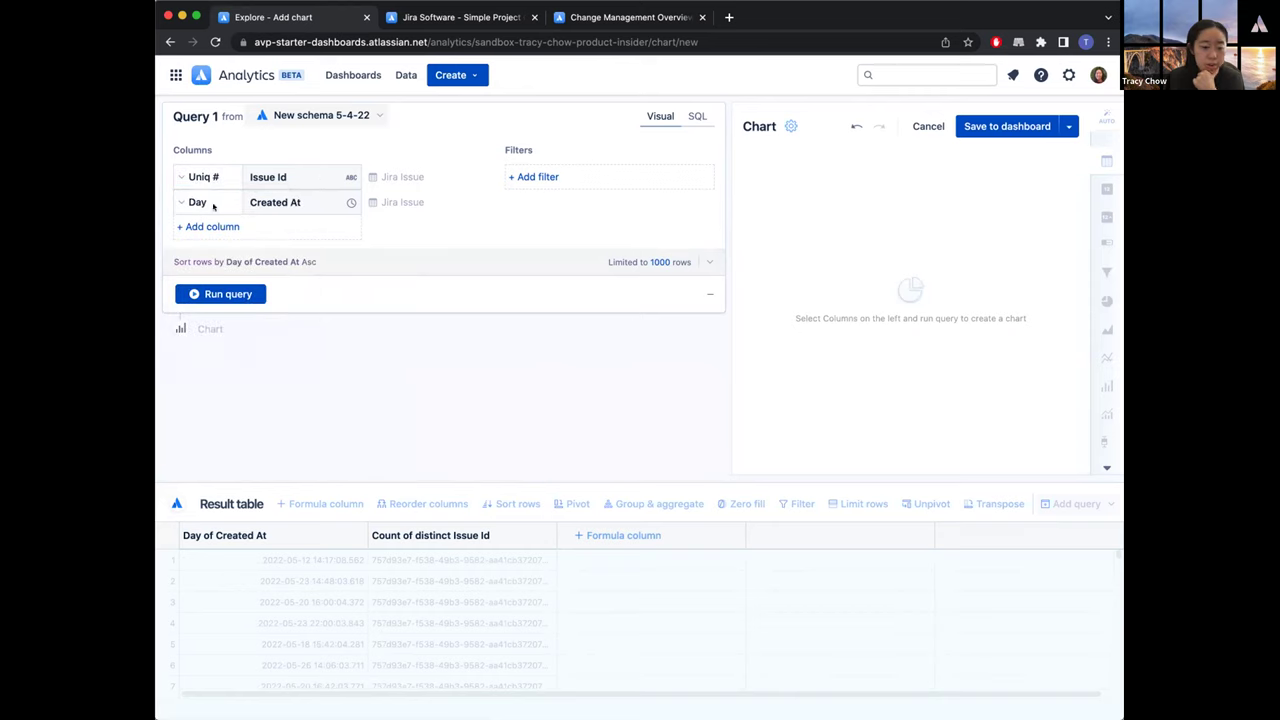
pyautogui.click(200, 203)
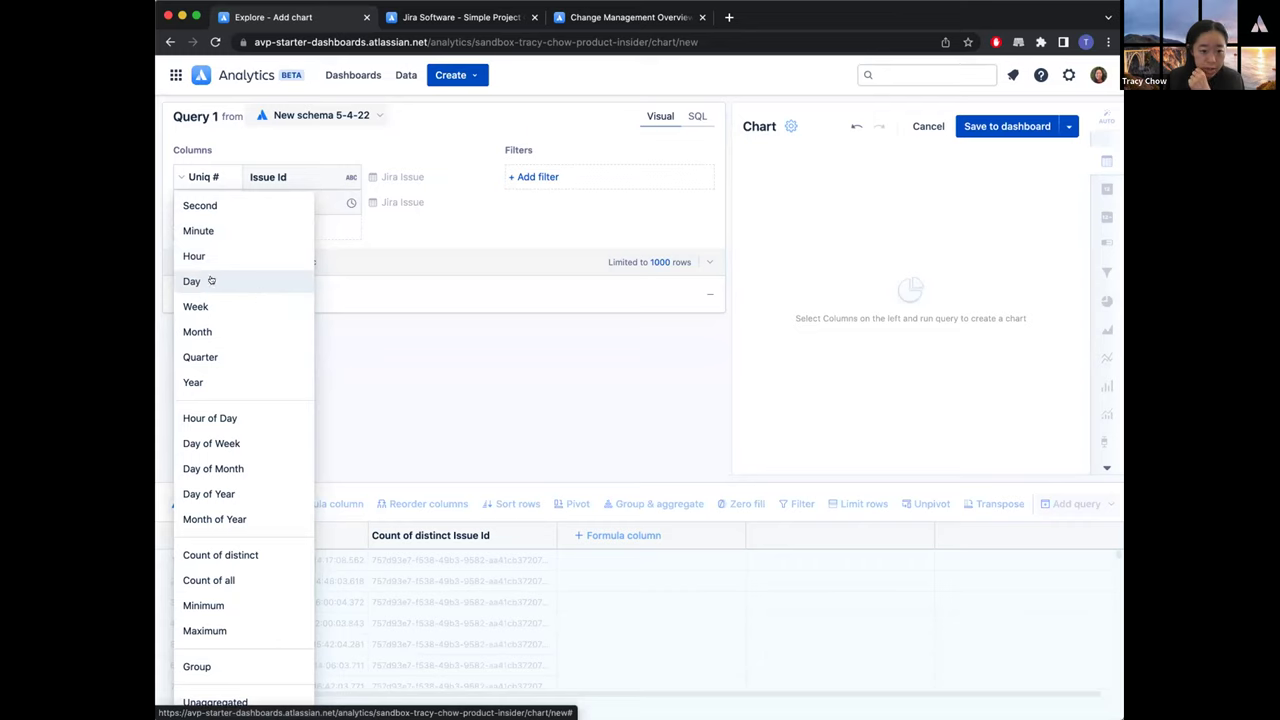
pyautogui.click(212, 281)
# - Add a filter limiting the Jira Issue table's Created At to the last 1 months
pyautogui.click(550, 174)
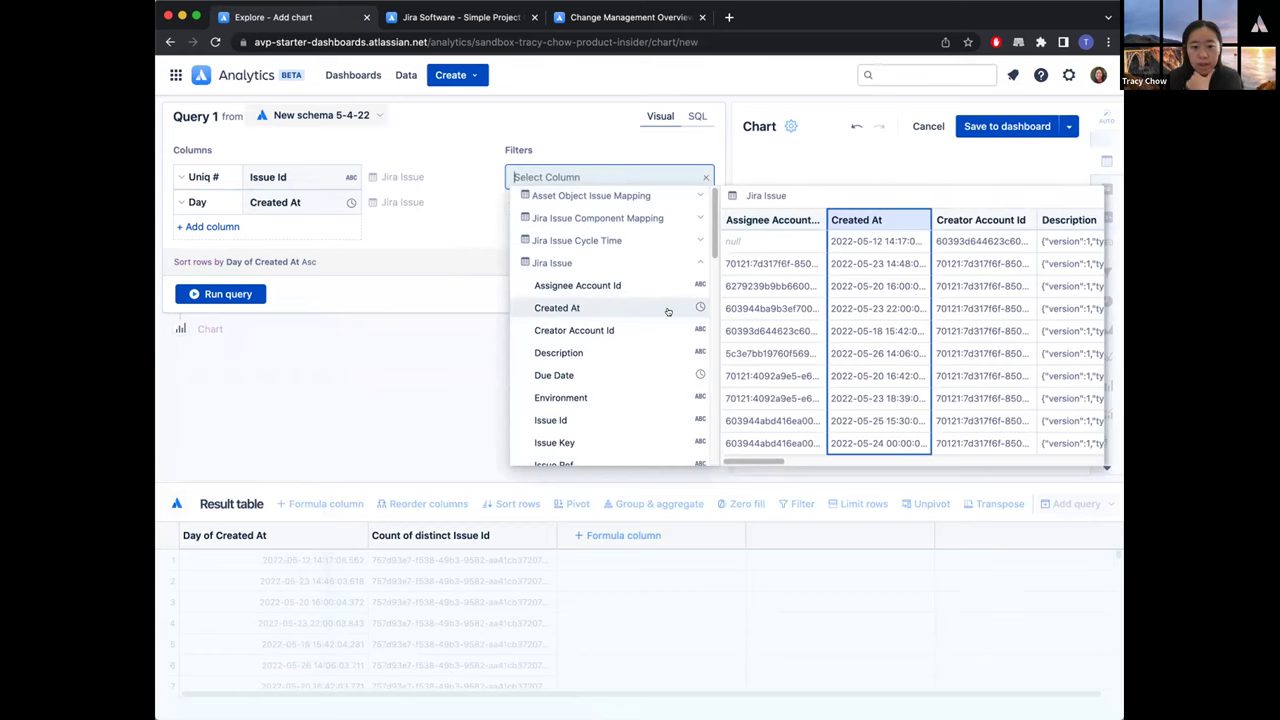
pyautogui.click(857, 311)
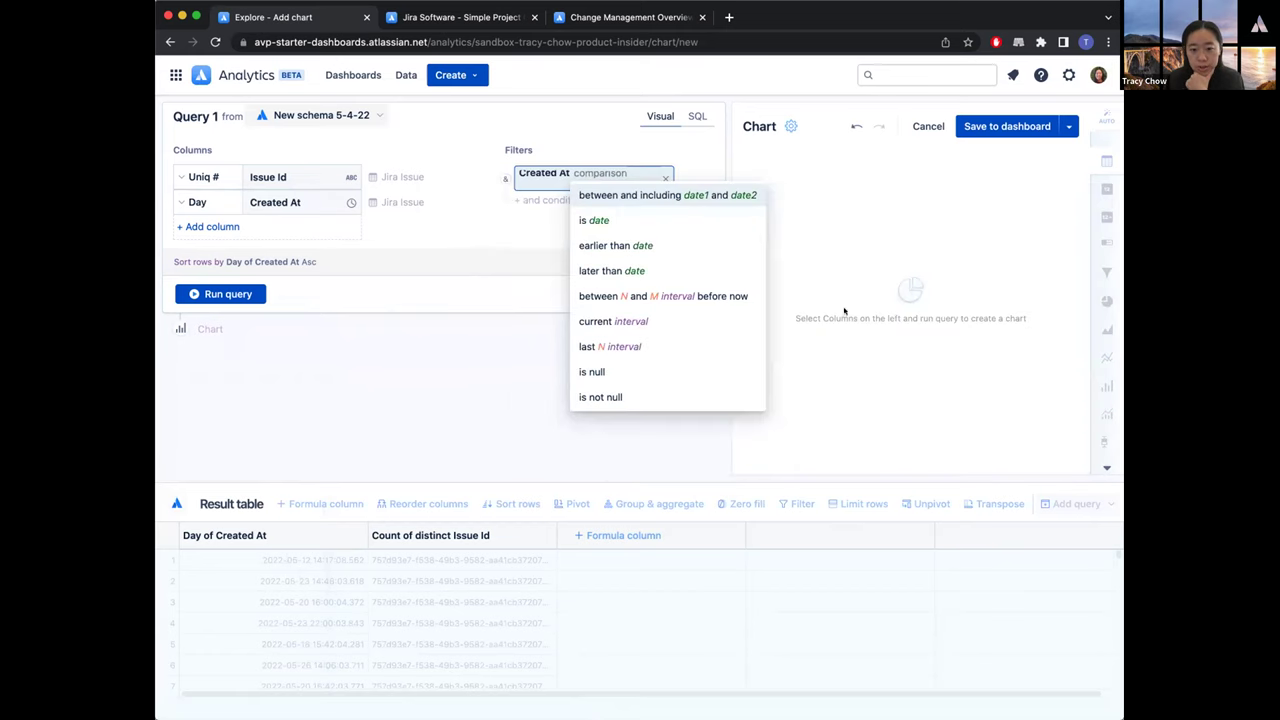
pyautogui.click(650, 355)
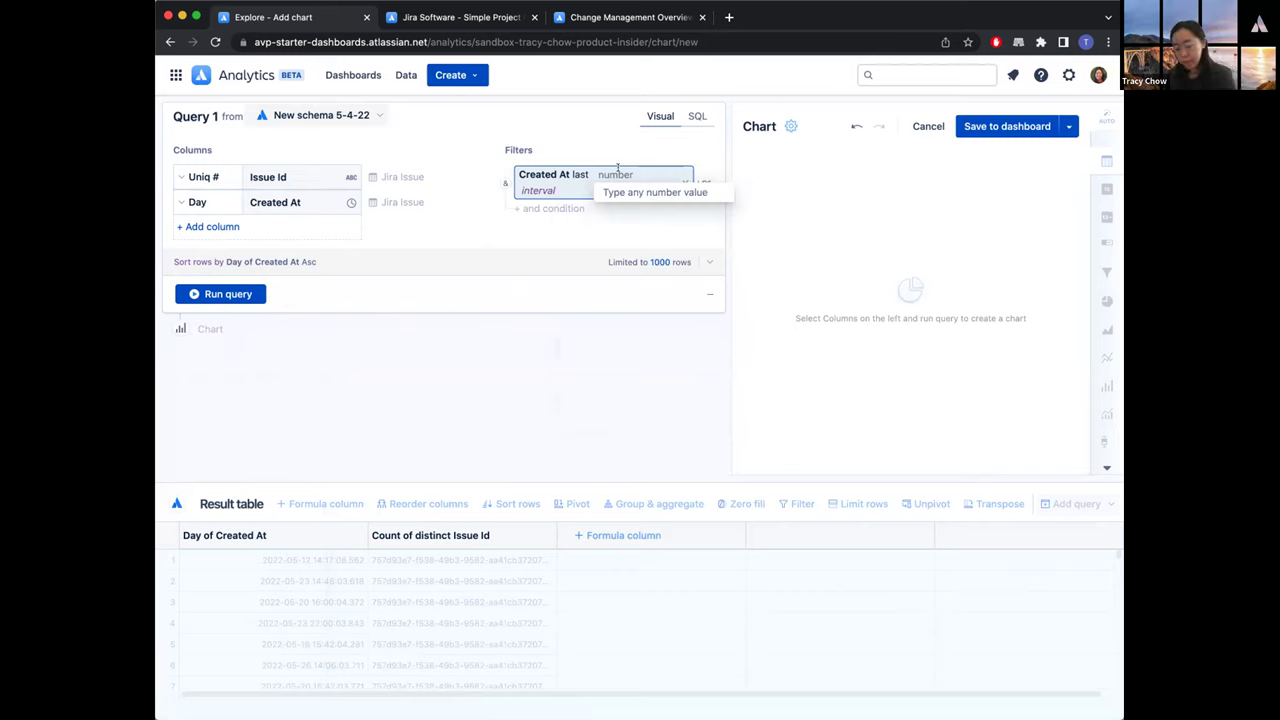
pyautogui.write('1')
pyautogui.click(622, 218)
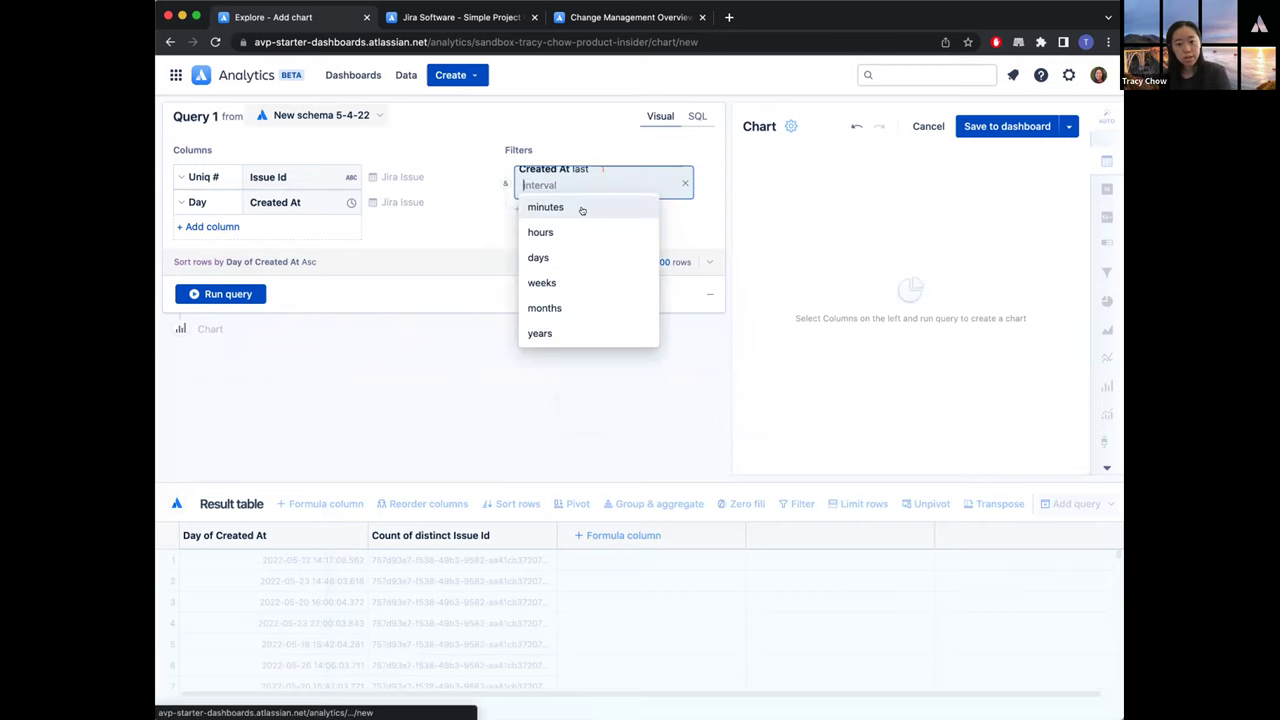
pyautogui.click(544, 309)
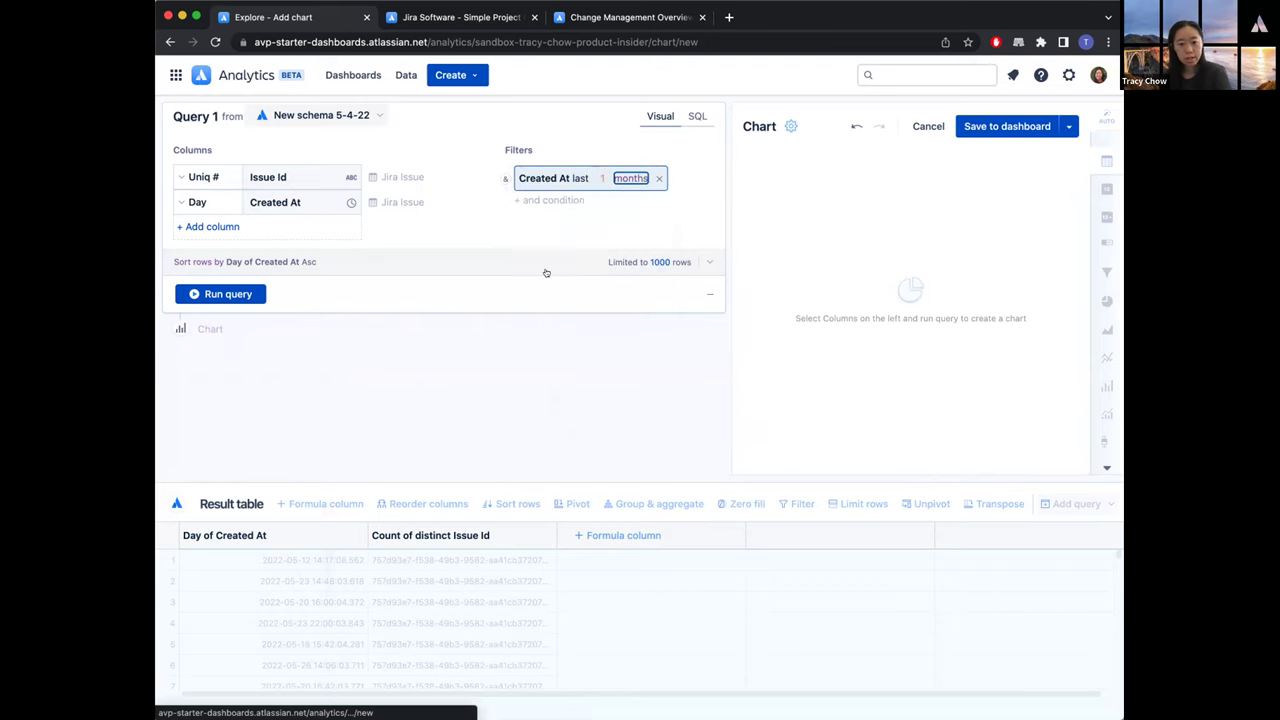
pyautogui.click(473, 225)
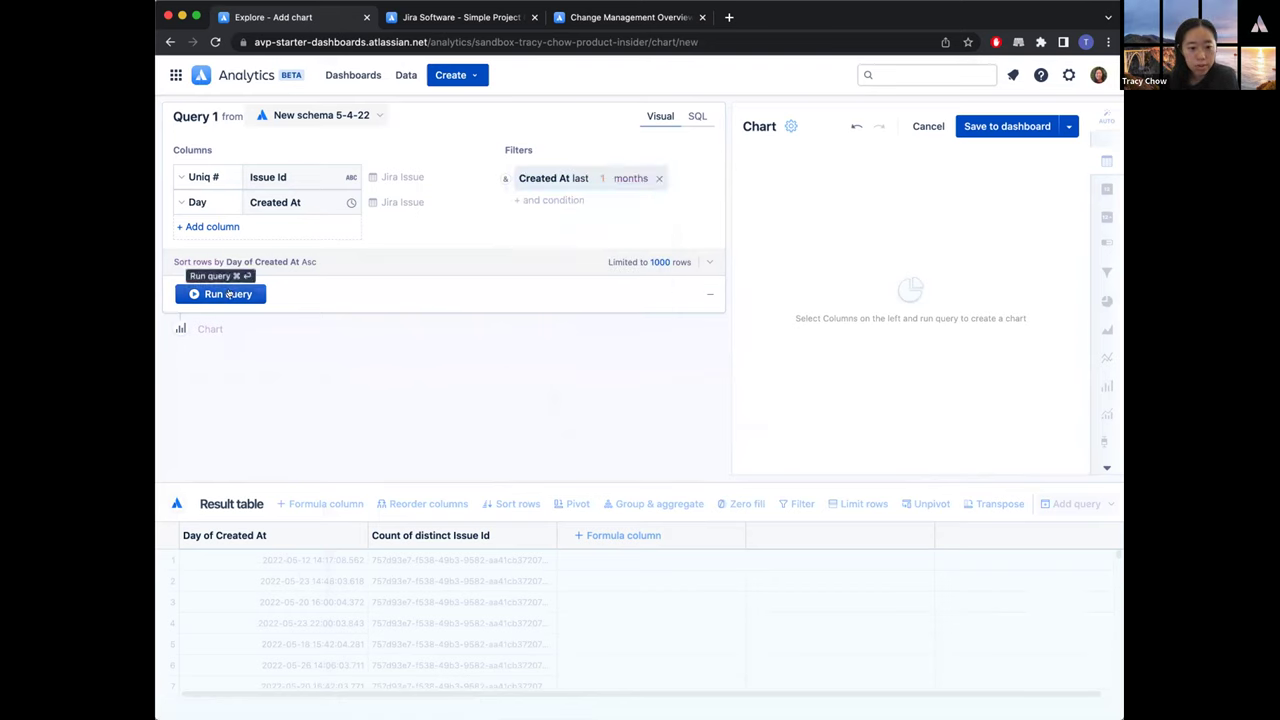
# - Run the query and look through the daily issue counts to the end of the result table
pyautogui.click(228, 294)
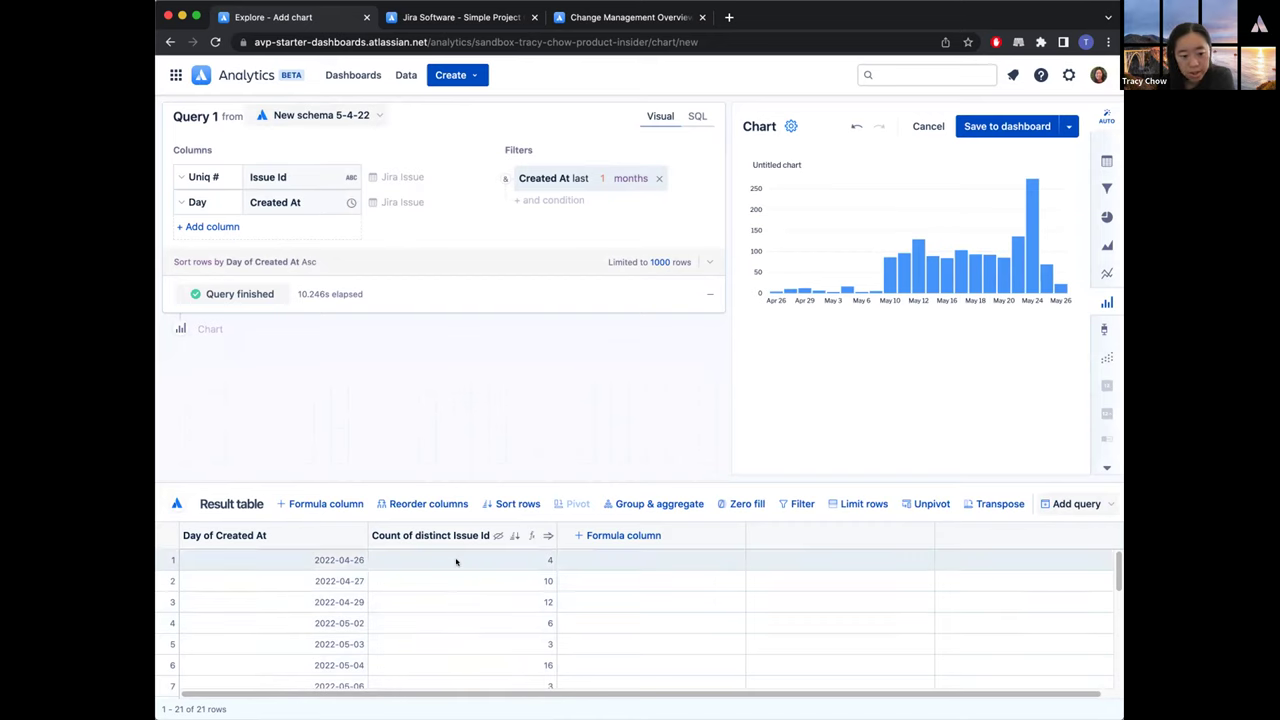
pyautogui.scroll(-5, 470, 665)
pyautogui.scroll(-2, 475, 664)
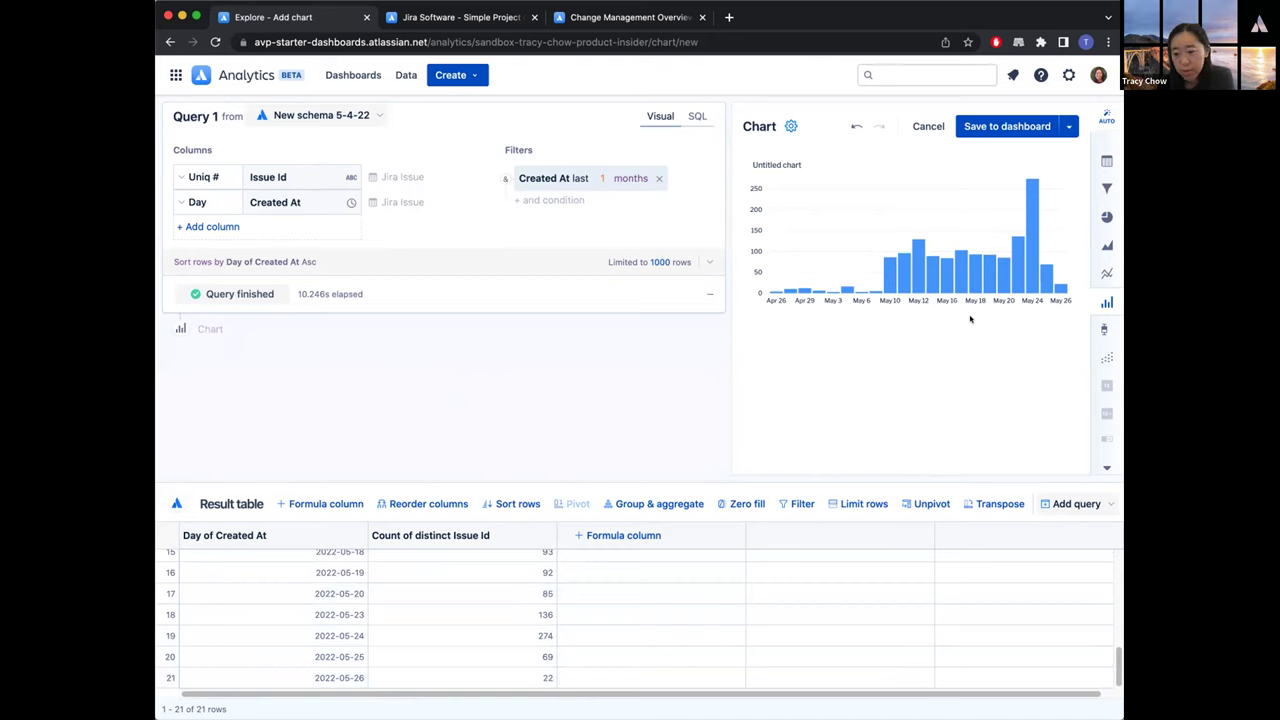
# - Browse the available chart types and preview the single value format, returning to the bar chart
pyautogui.scroll(-3, 1104, 301)
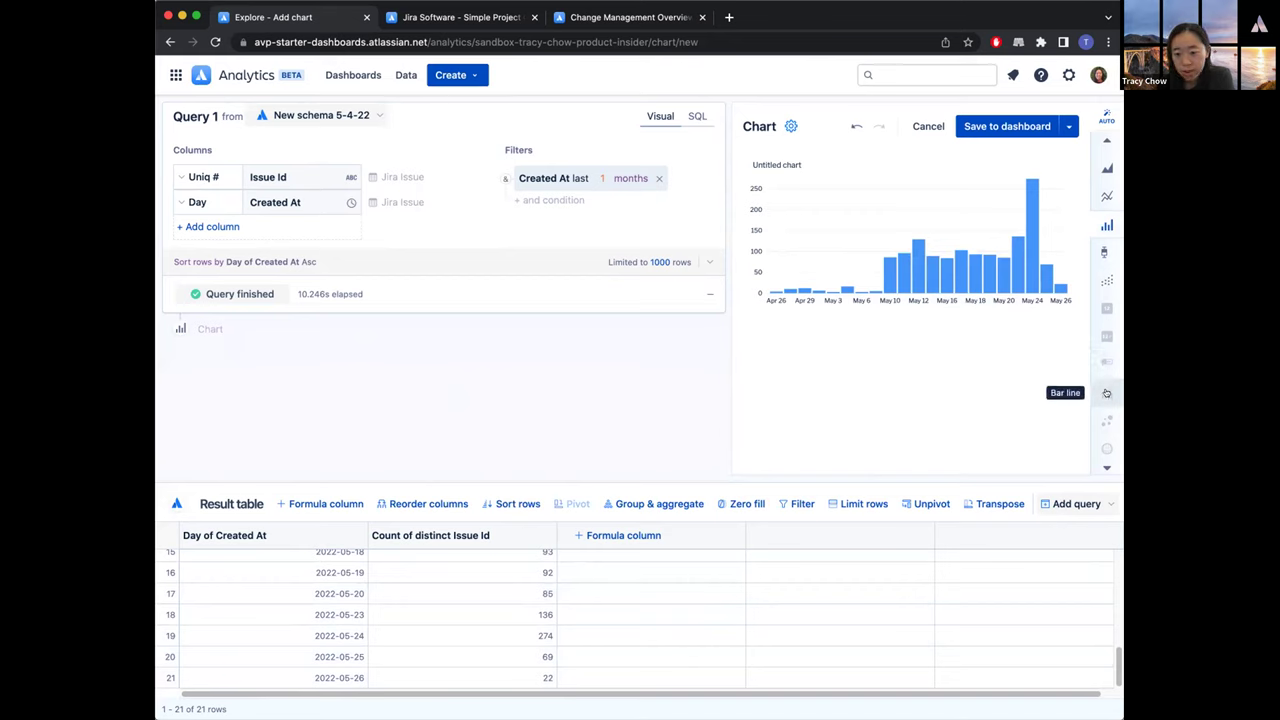
pyautogui.click(1104, 309)
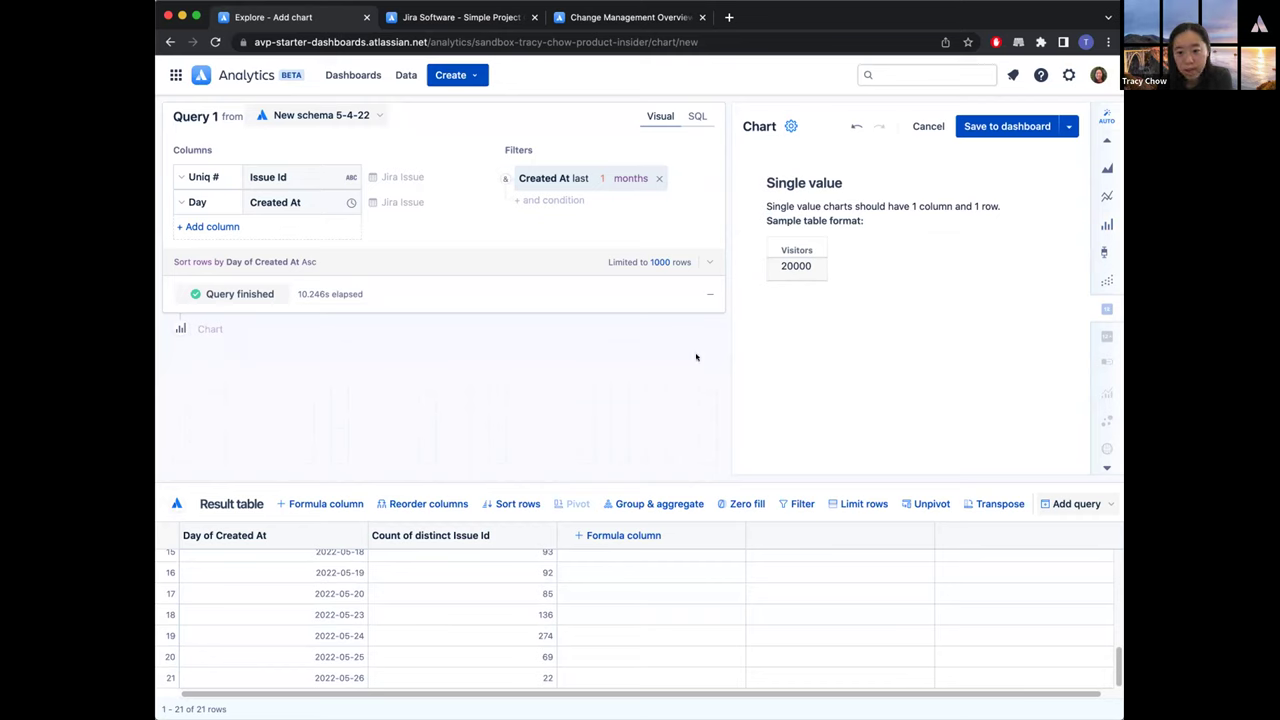
pyautogui.click(1105, 225)
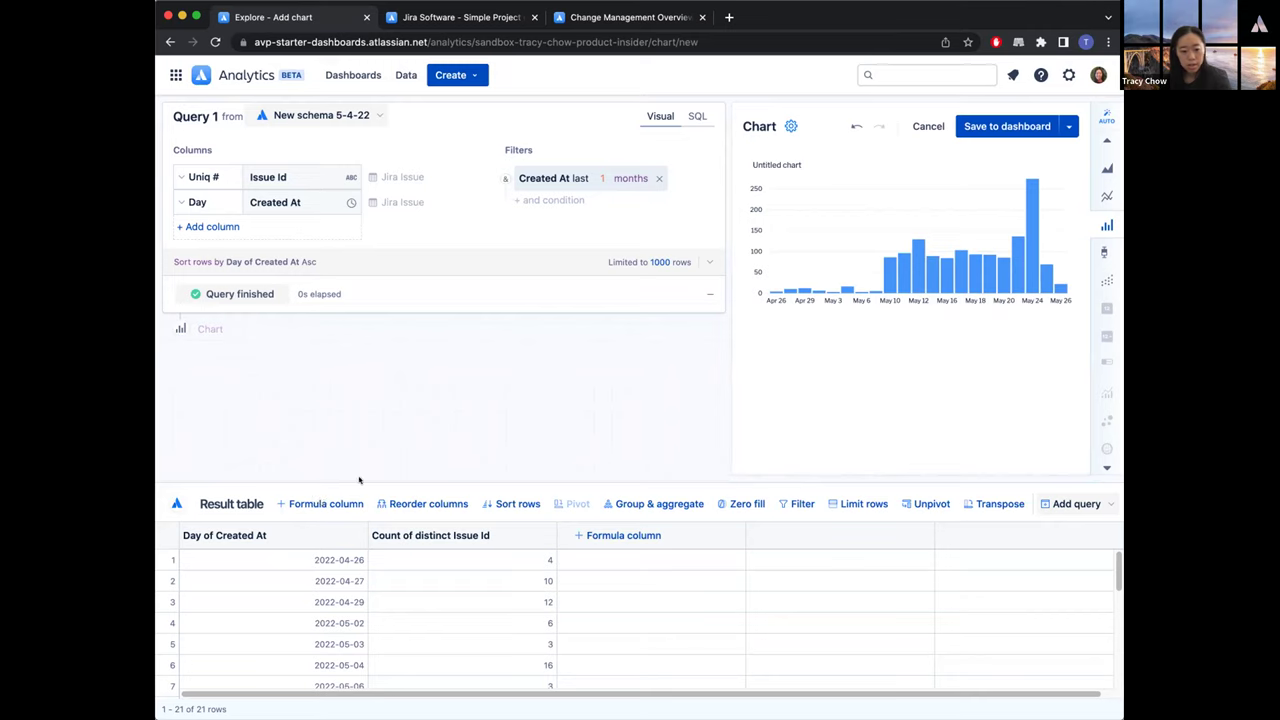
# - Add a running total formula column for Count of distinct Issue Id and switch the chart to a bar line chart
pyautogui.click(298, 505)
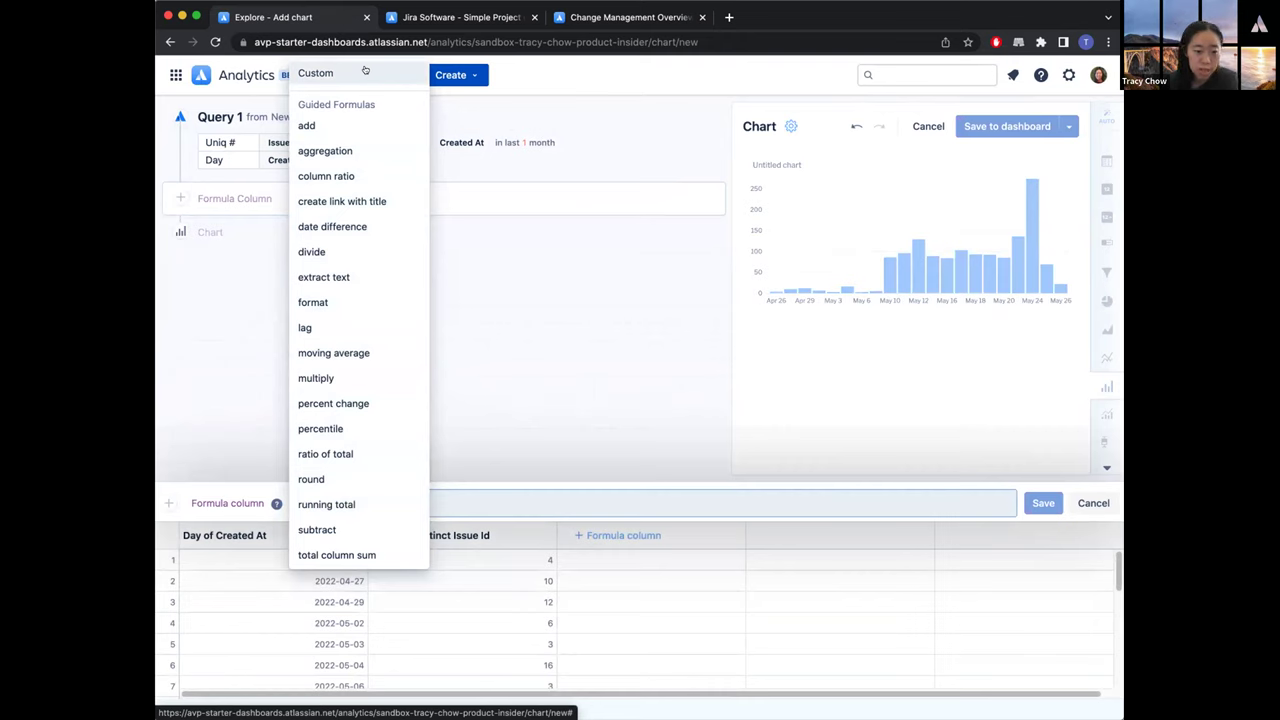
pyautogui.click(352, 504)
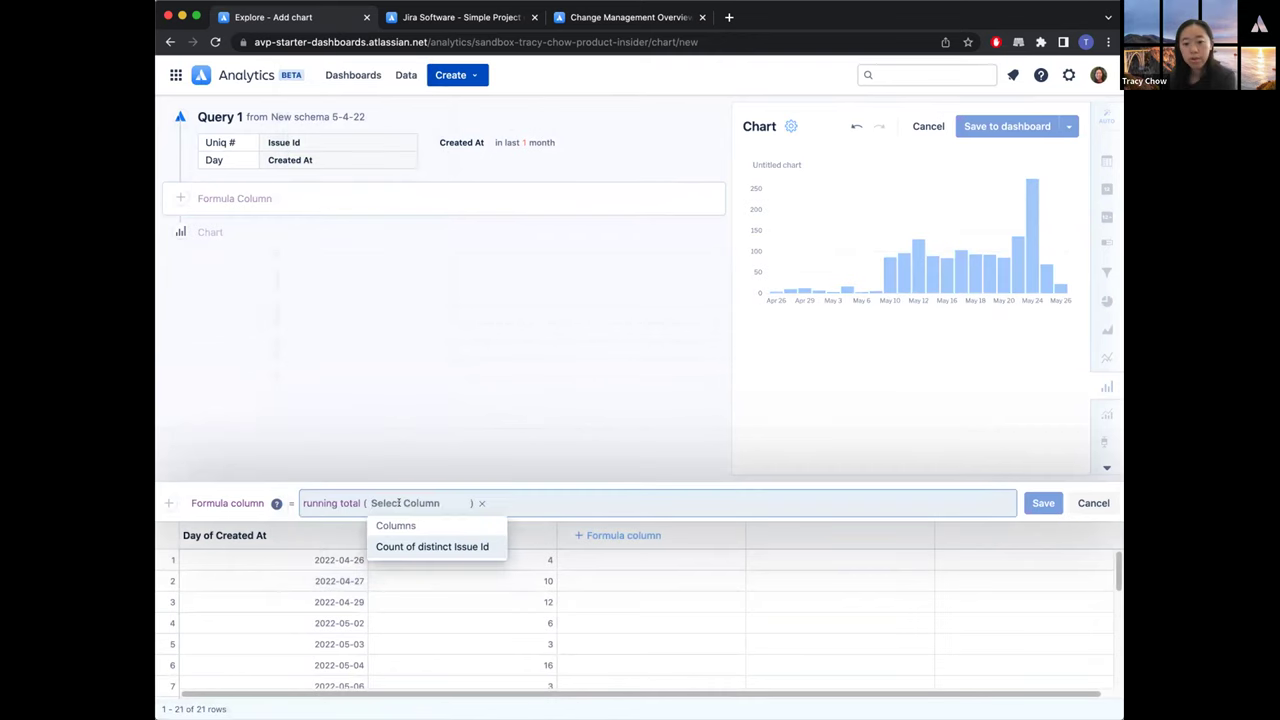
pyautogui.click(413, 546)
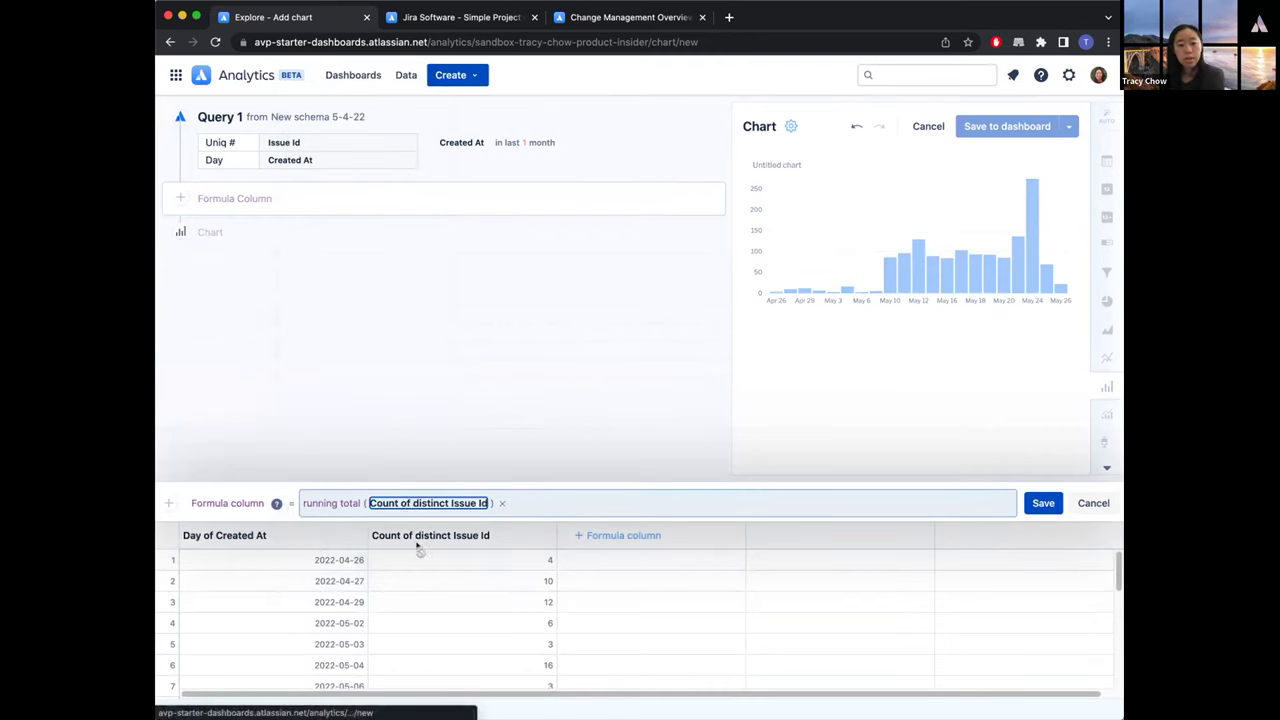
pyautogui.click(1040, 503)
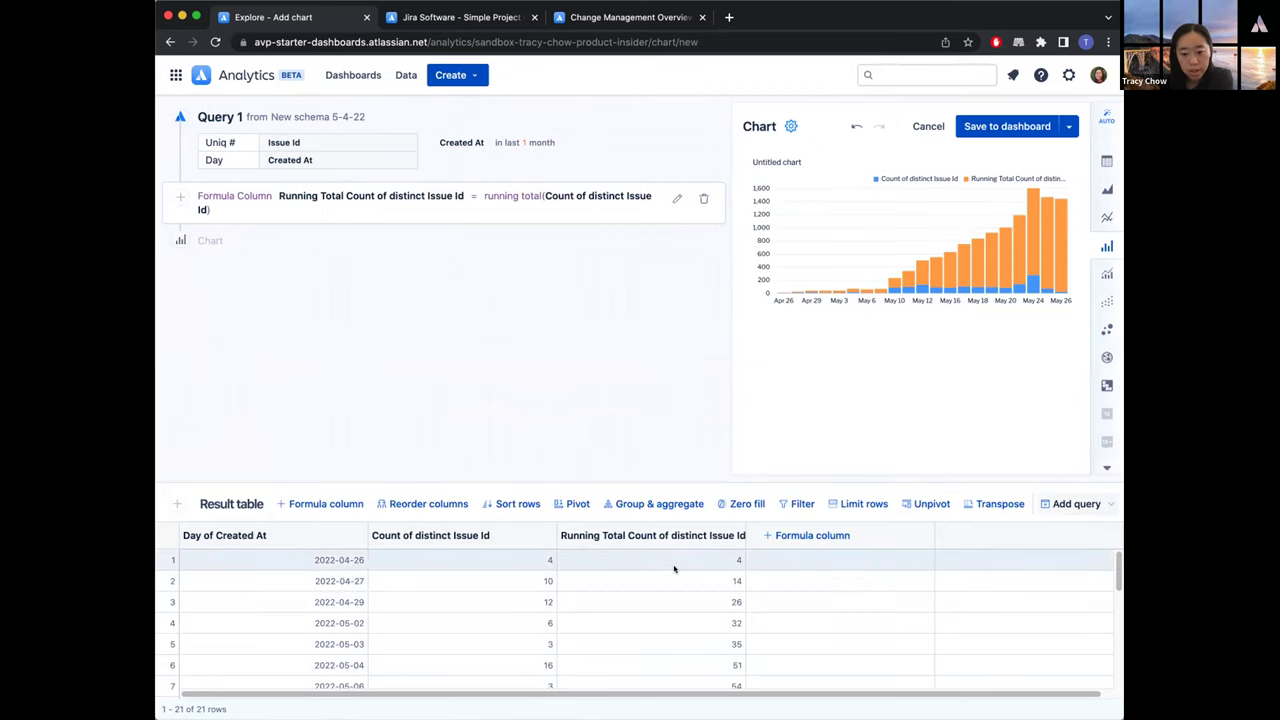
pyautogui.click(1107, 276)
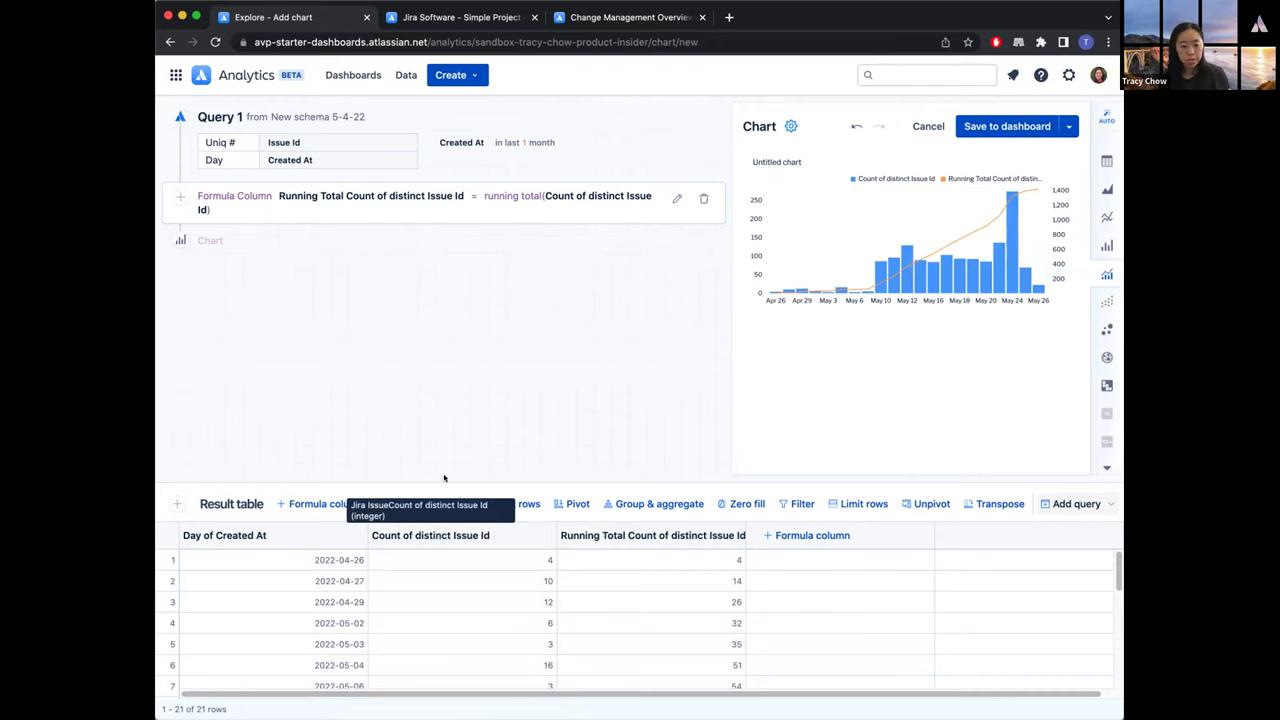
# - Rename the Count of distinct Issue Id column to "Issues created" and its running total column to "Running total of issues"
pyautogui.click(437, 535)
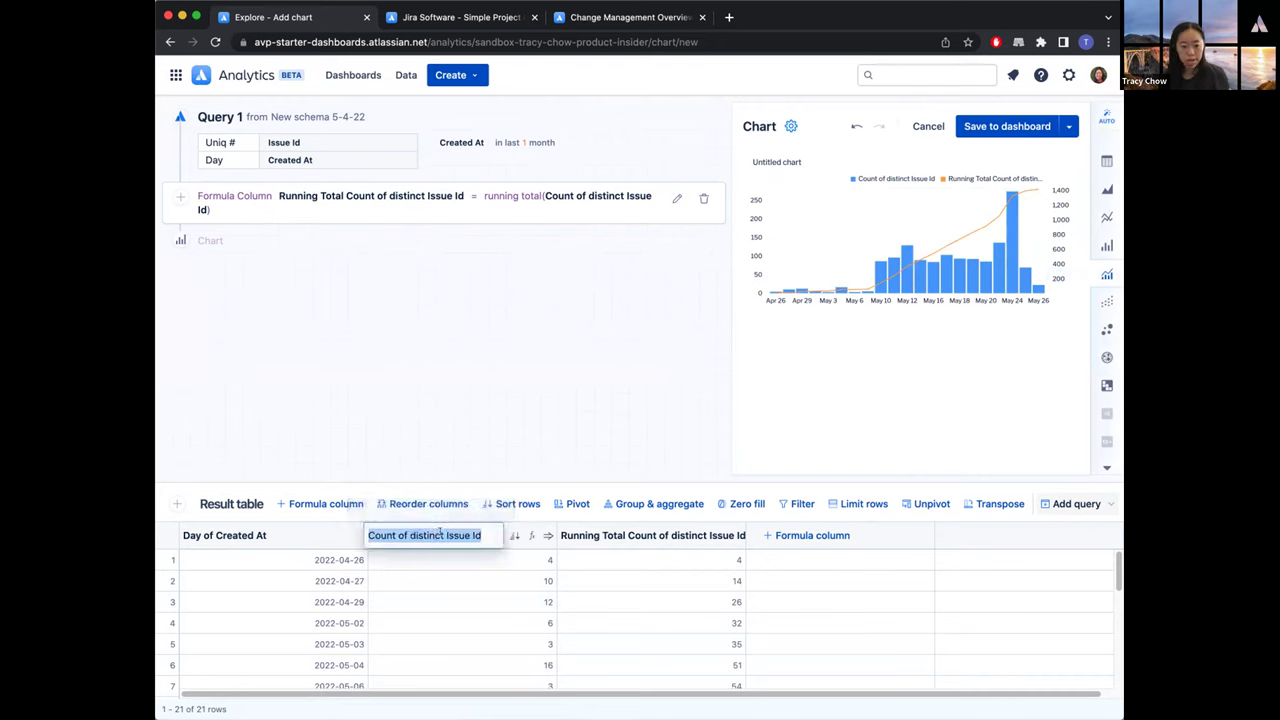
pyautogui.press('BackSpace')
pyautogui.write('Issues created')
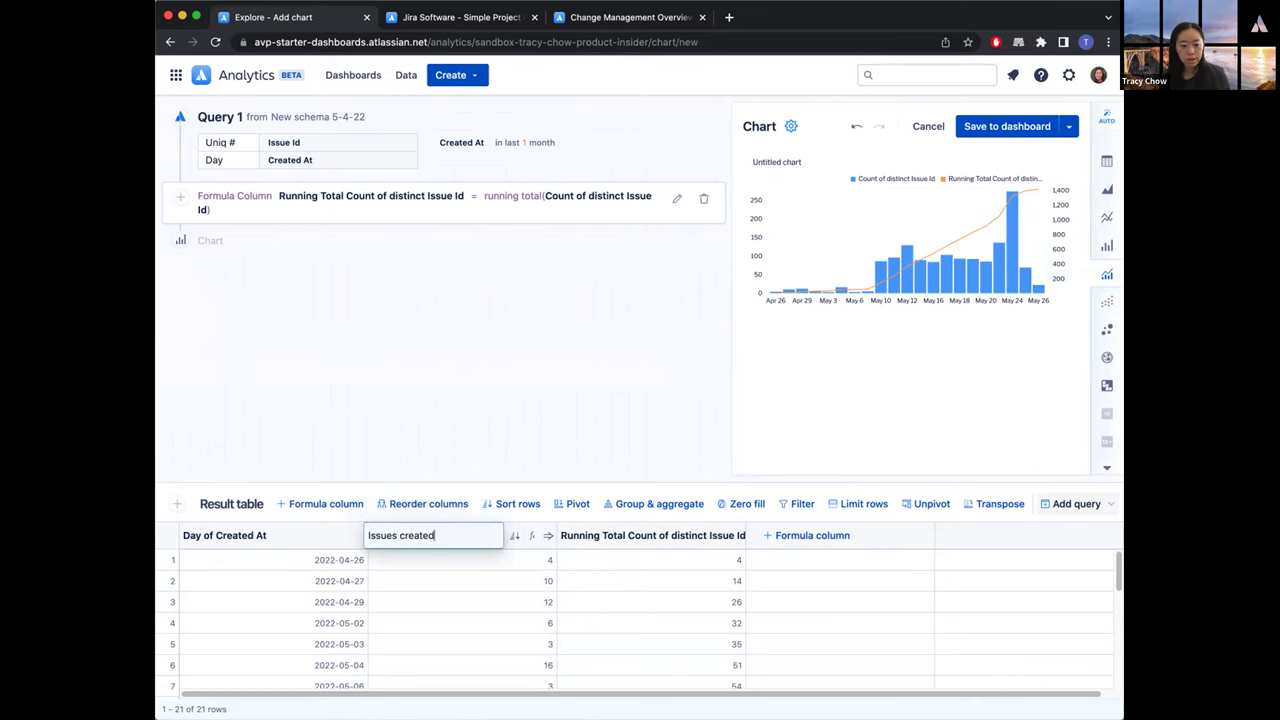
pyautogui.press('Return')
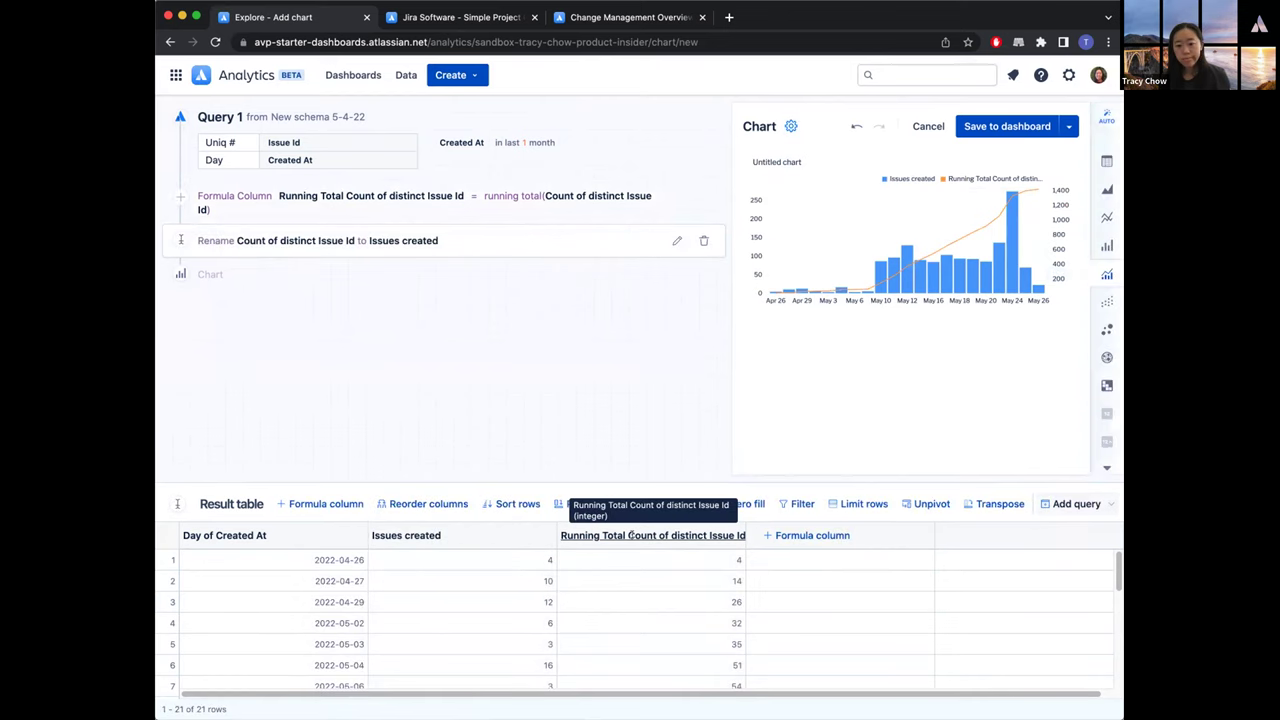
pyautogui.doubleClick(630, 536)
pyautogui.write('Running')
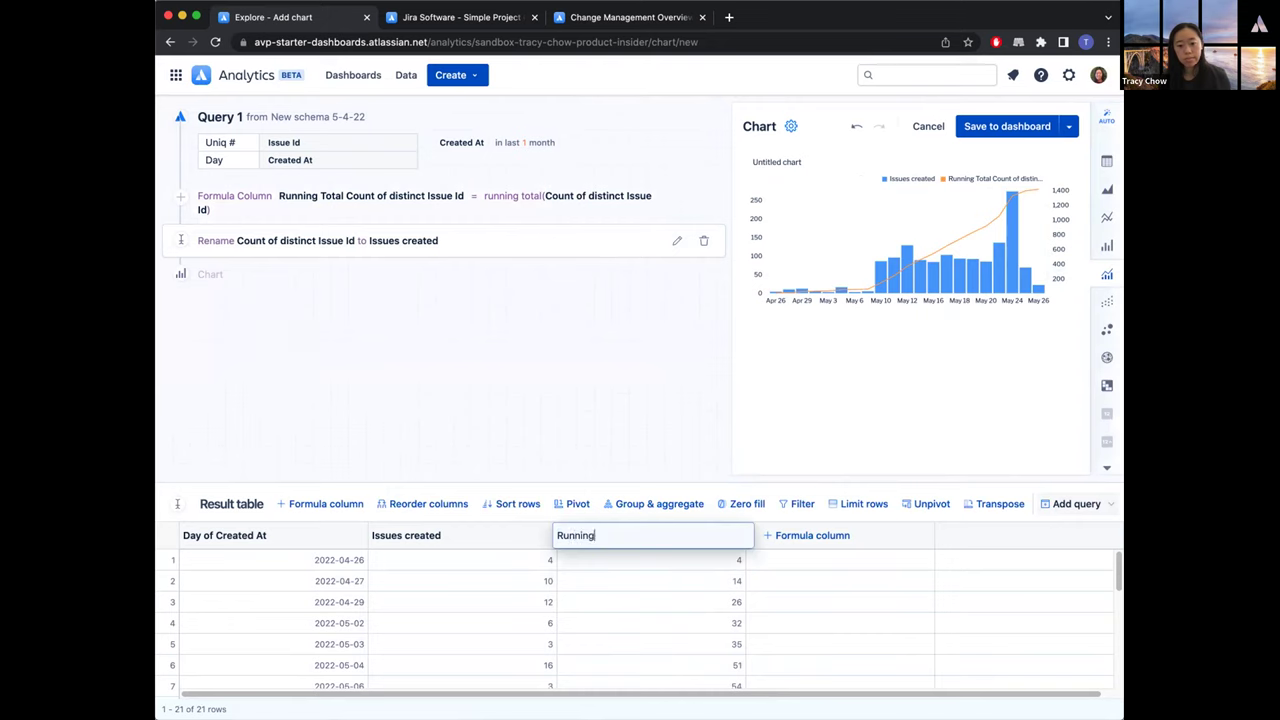
pyautogui.write(' total of issue')
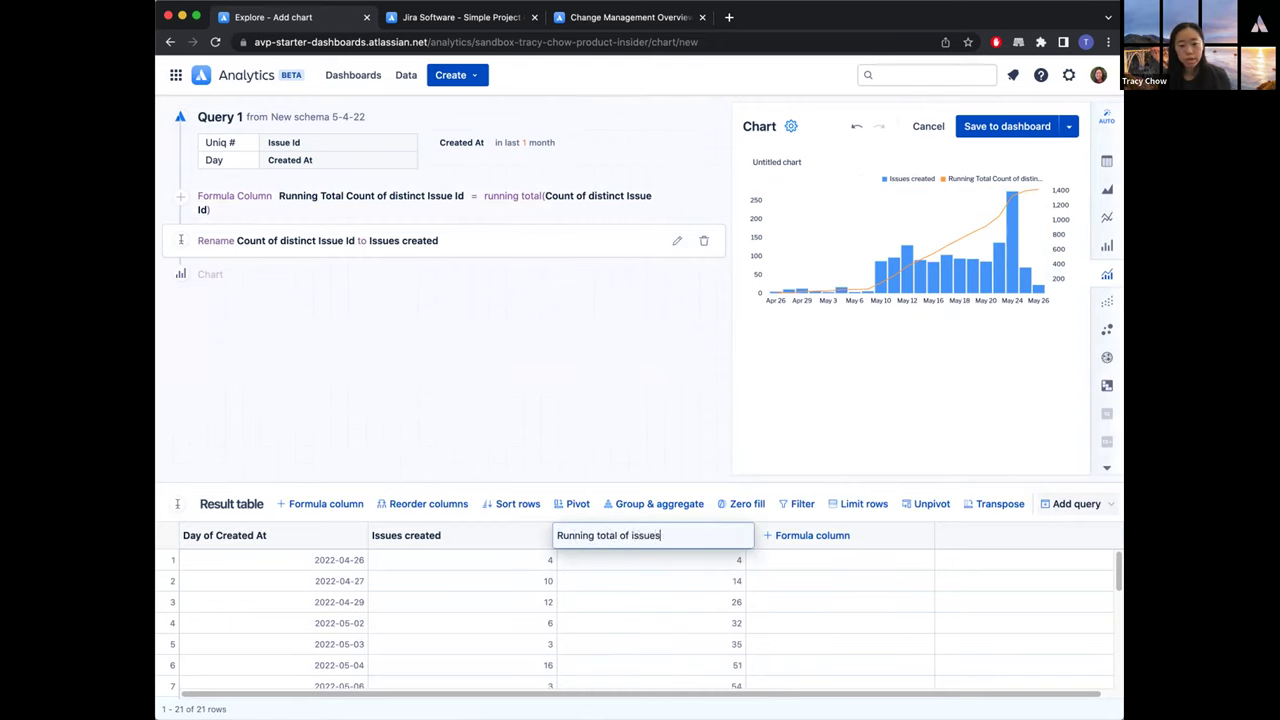
pyautogui.write('s')
pyautogui.press('Return')
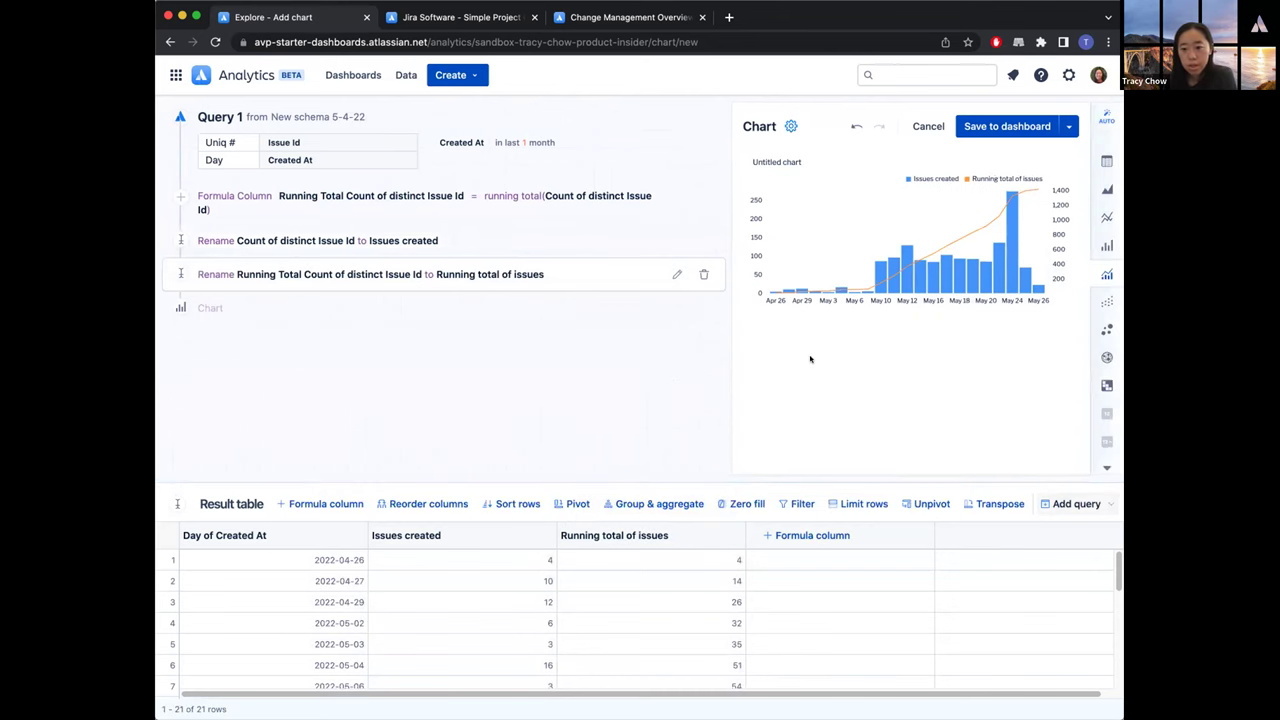
# - Title the chart "Issues Created in Last Month"
pyautogui.click(768, 157)
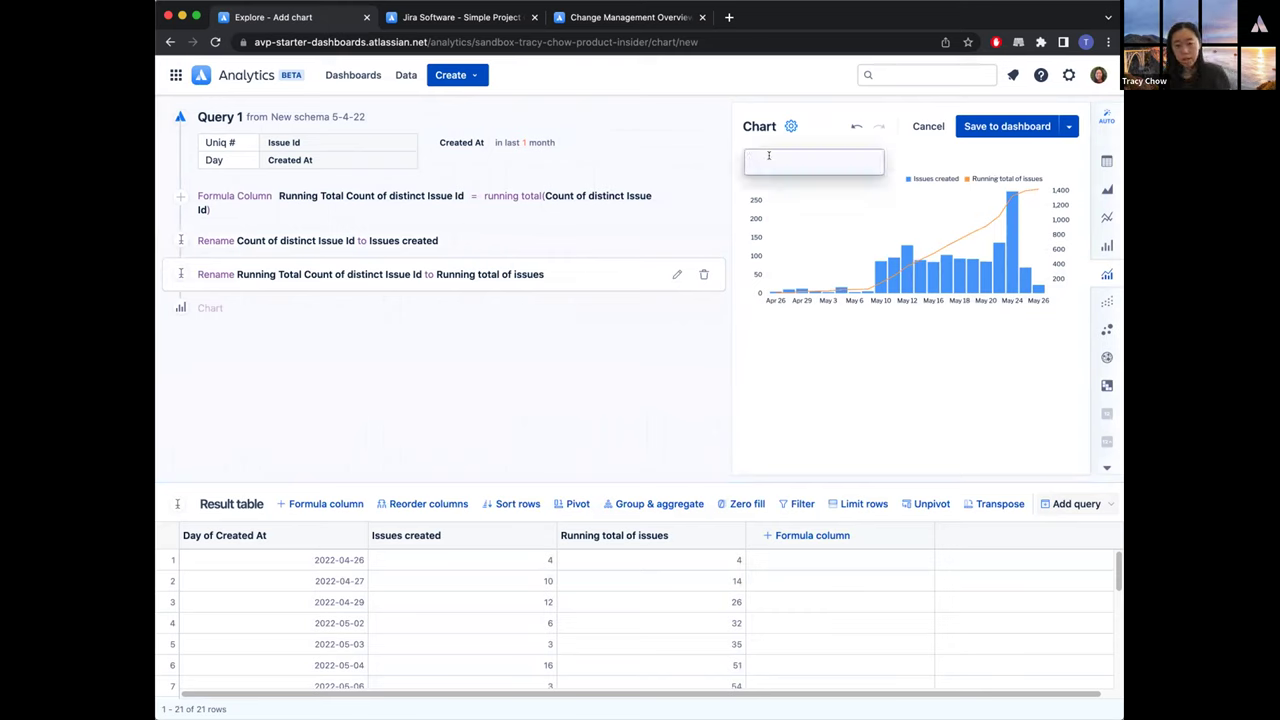
pyautogui.write('Issues created')
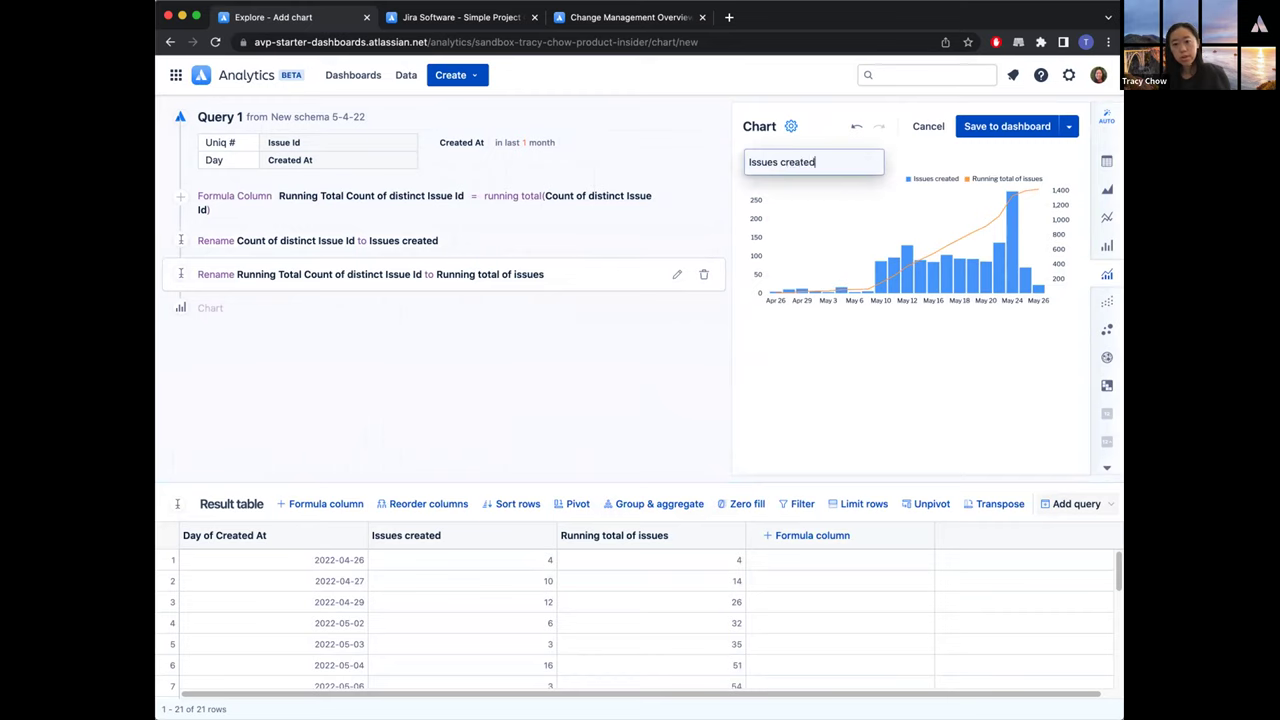
pyautogui.press('BackSpace')
pyautogui.press('BackSpace')
pyautogui.press('BackSpace')
pyautogui.write('eated in Last Month')
pyautogui.click(770, 133)
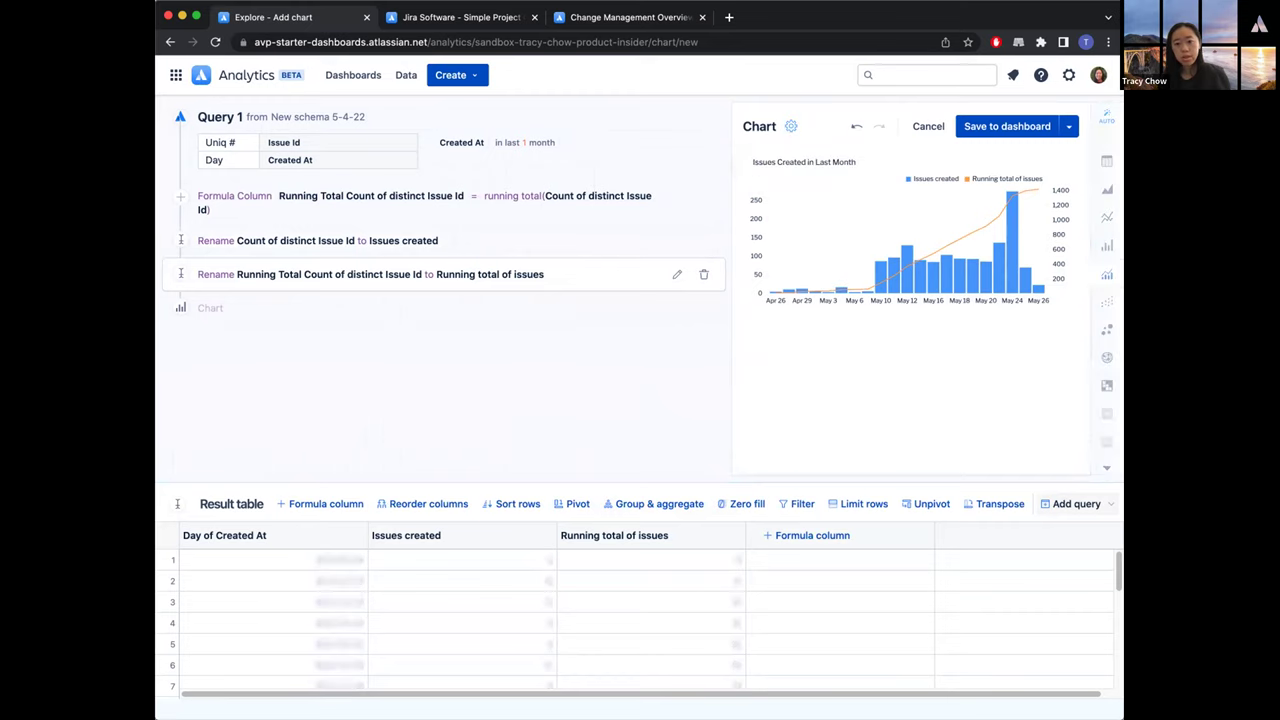
# - Set the chart's X axis title to "Created date" and its left Y axis title to "Issue count", and apply the settings
pyautogui.click(790, 127)
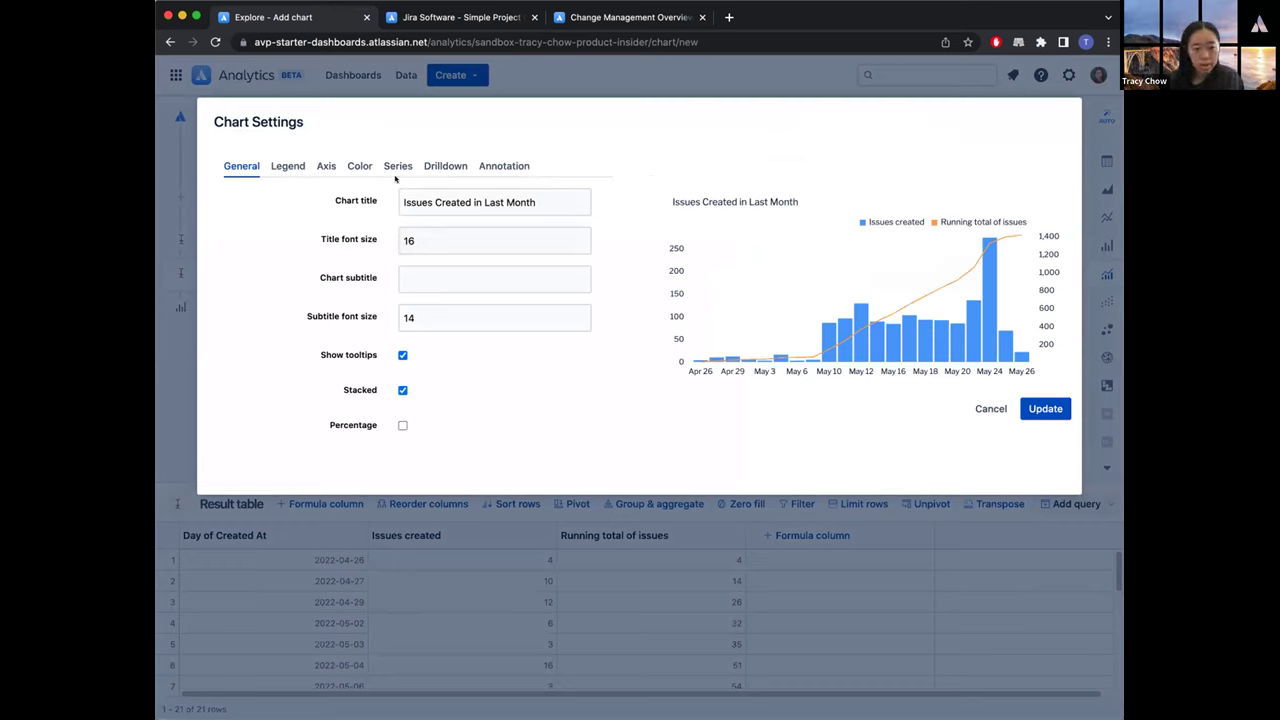
pyautogui.click(326, 166)
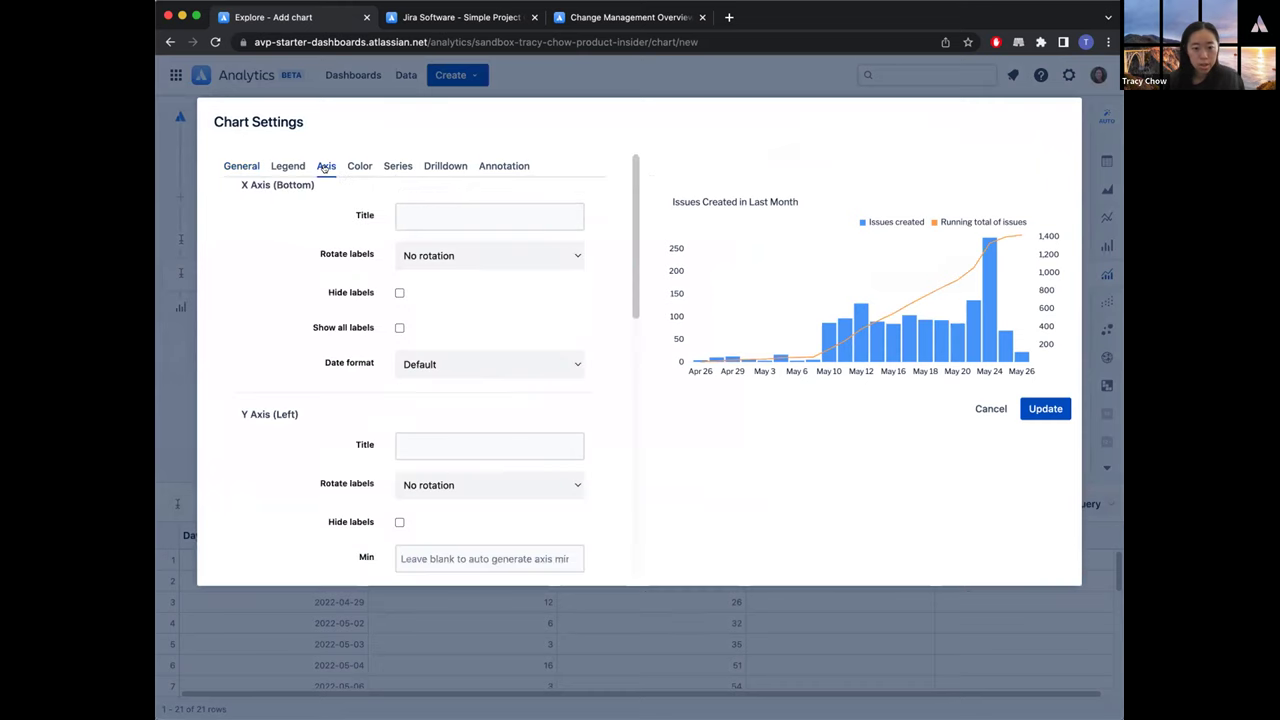
pyautogui.click(441, 217)
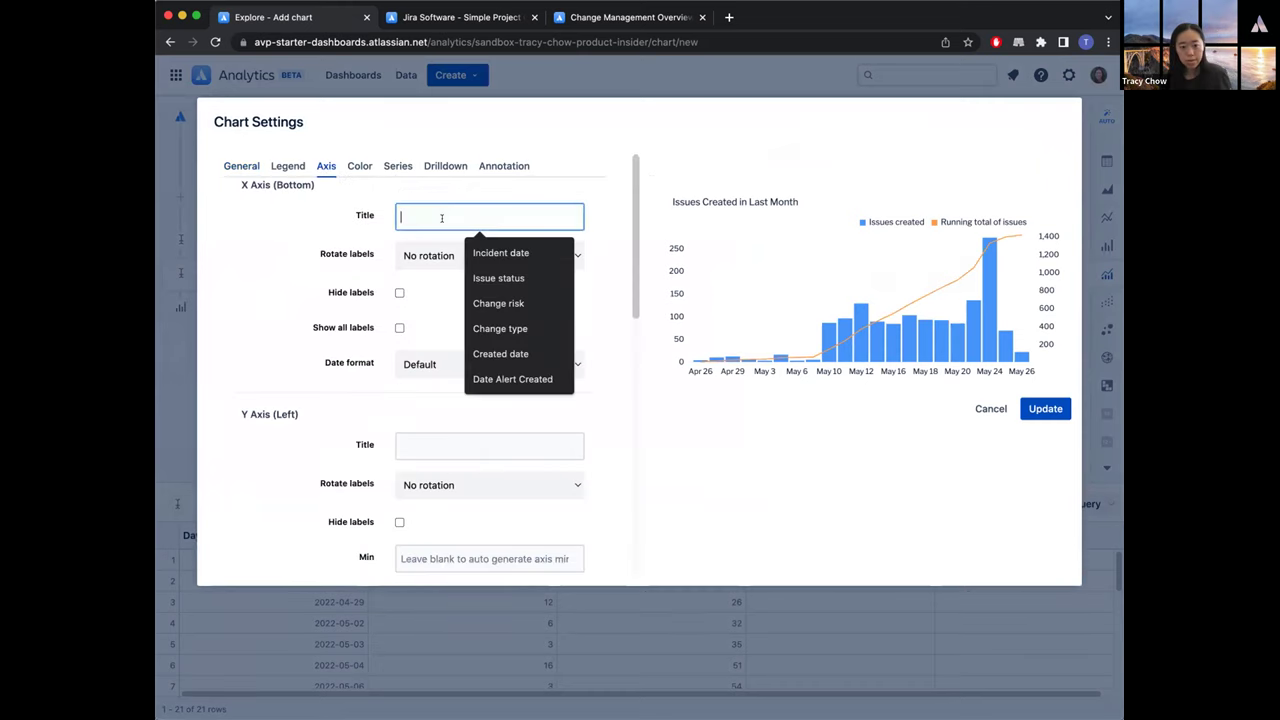
pyautogui.click(500, 353)
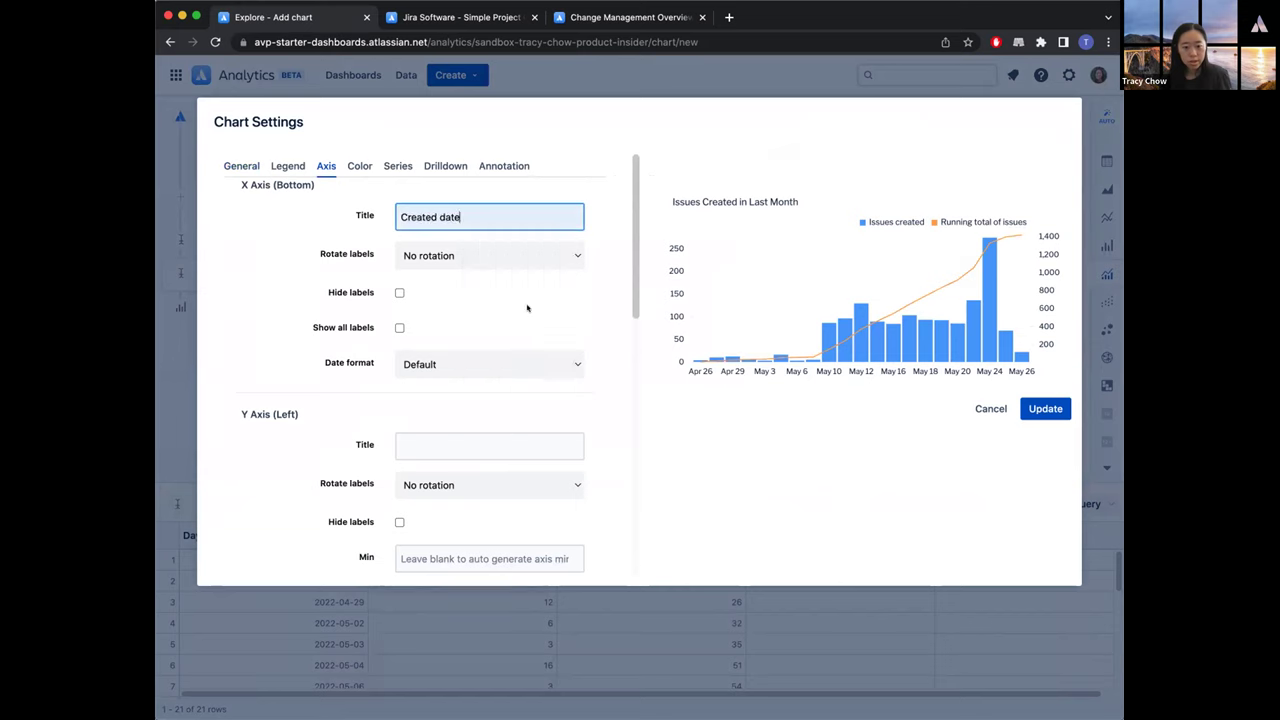
pyautogui.click(474, 446)
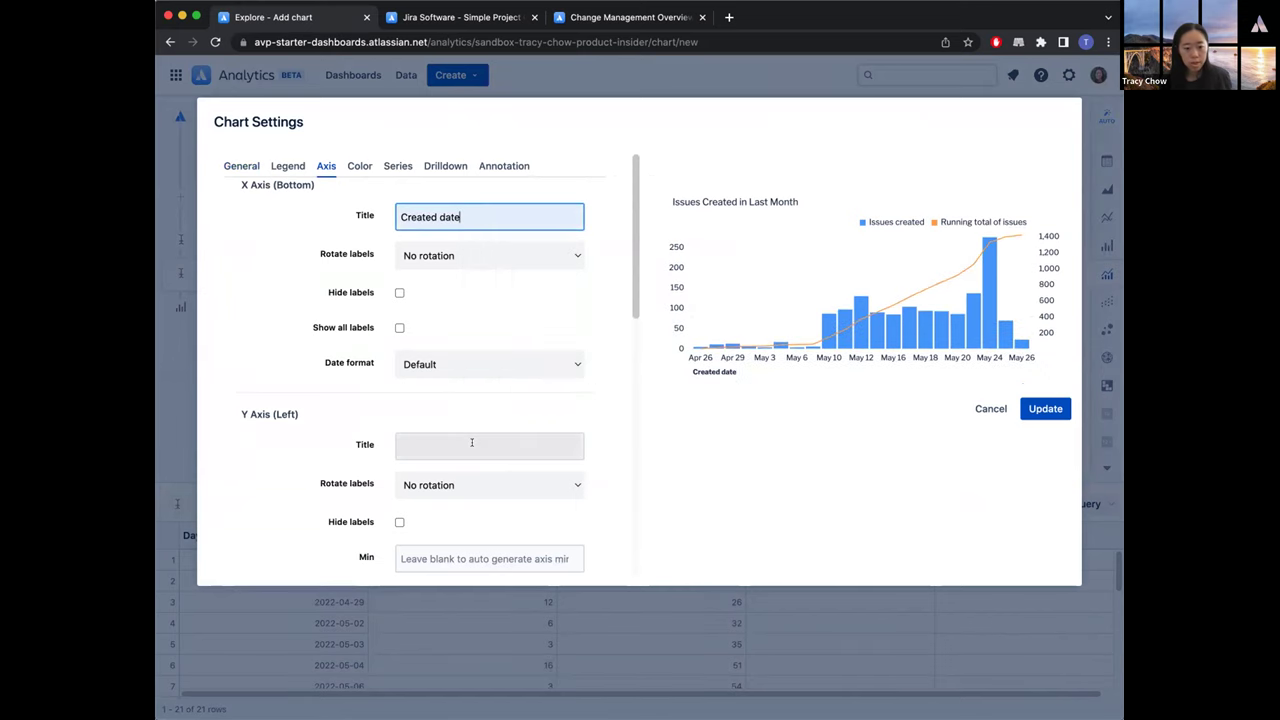
pyautogui.click(488, 510)
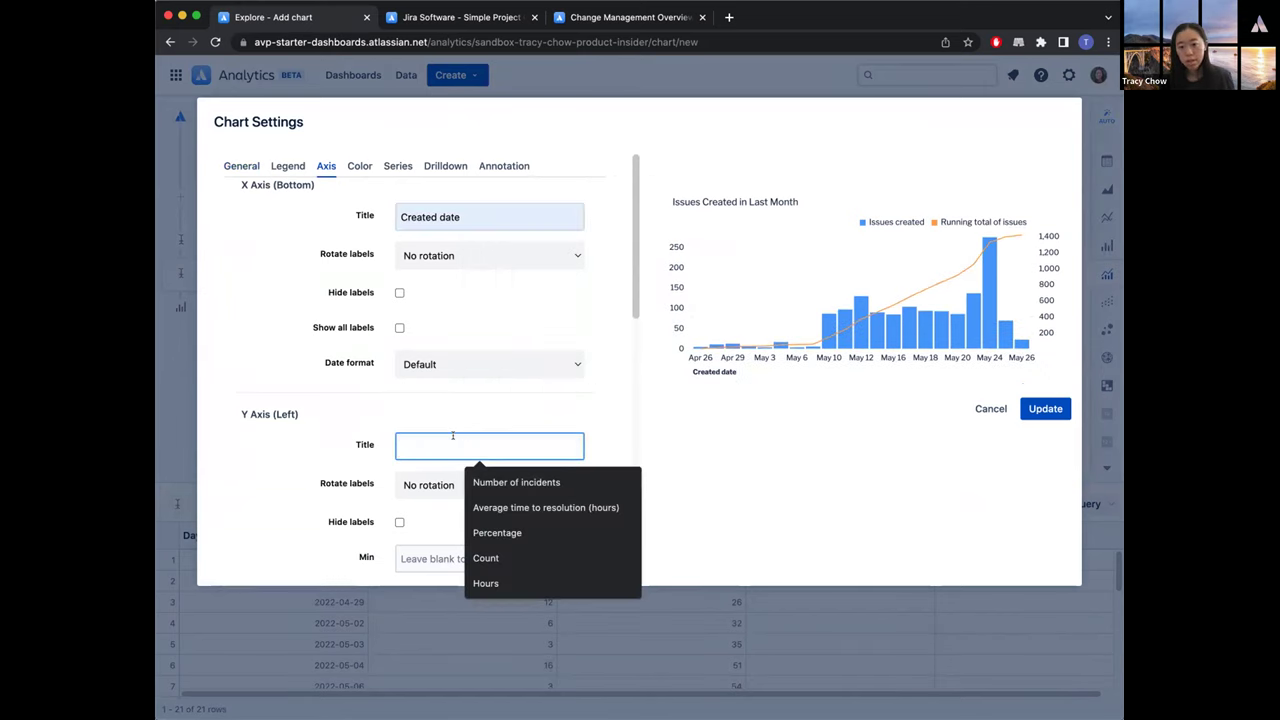
pyautogui.write('Issue count')
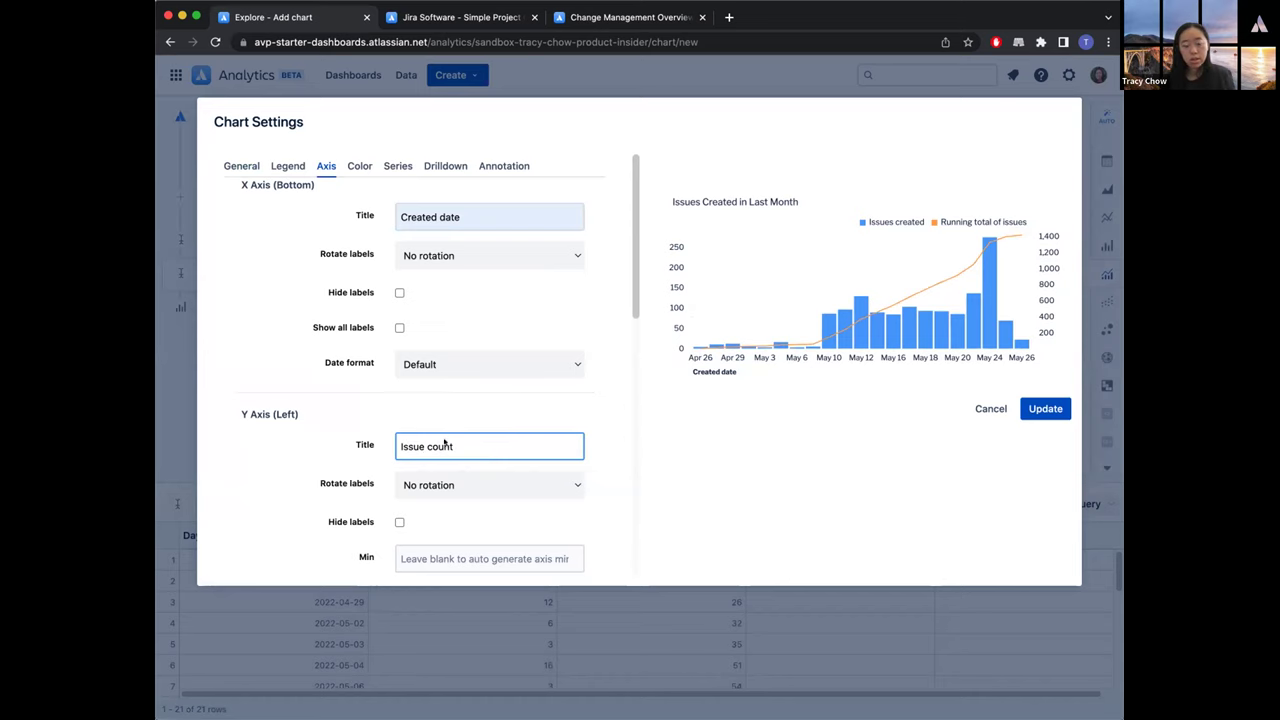
pyautogui.click(505, 413)
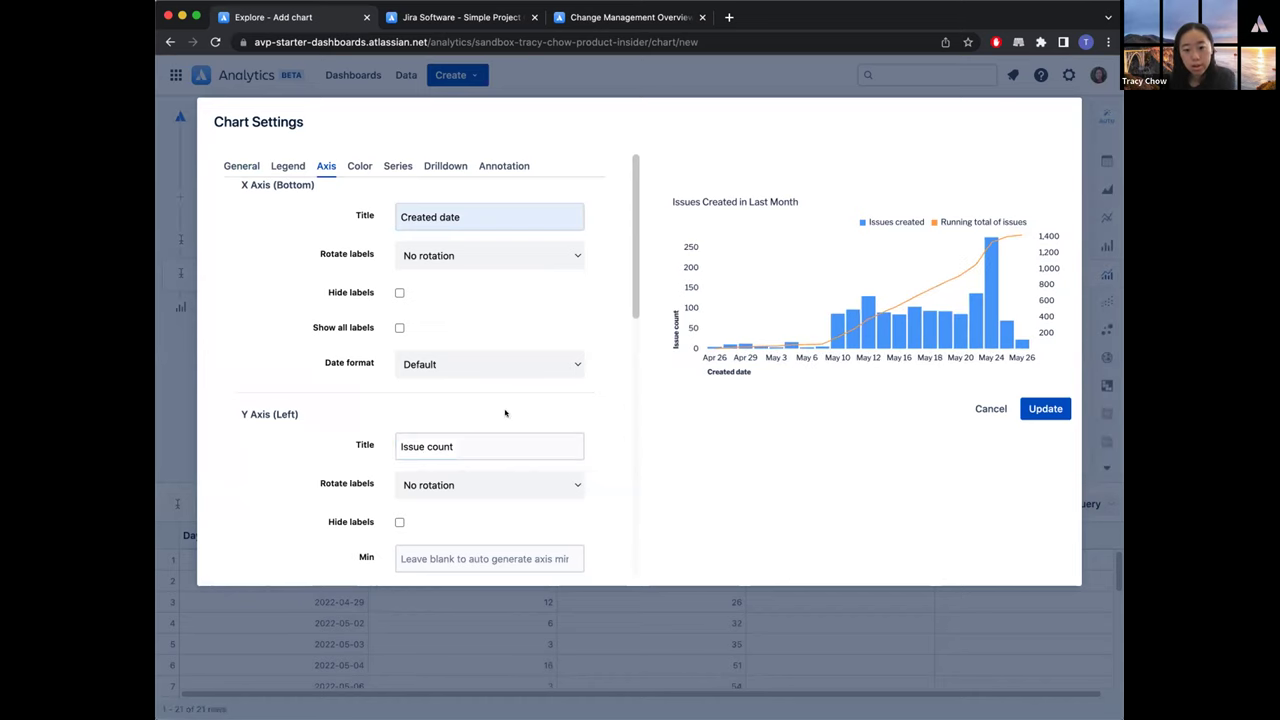
pyautogui.click(1047, 410)
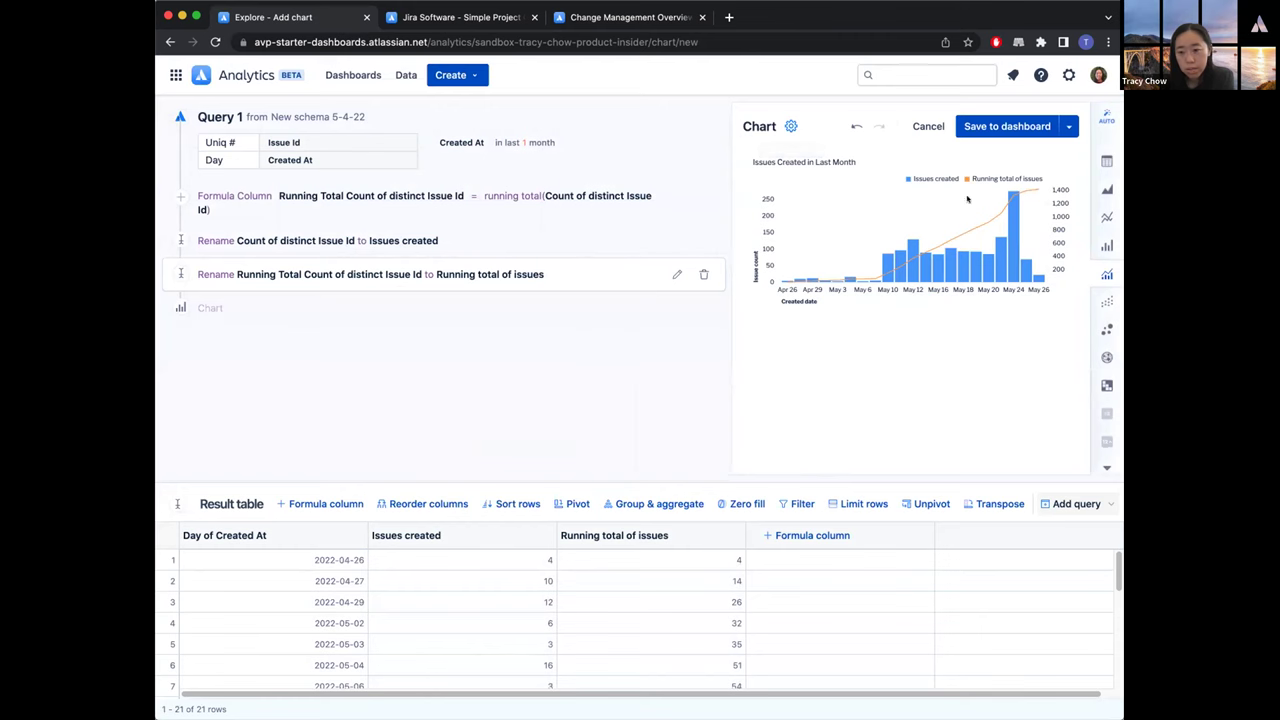
# - Save the chart to the Product Insider dashboard and move it up to the top of the canvas
pyautogui.click(994, 122)
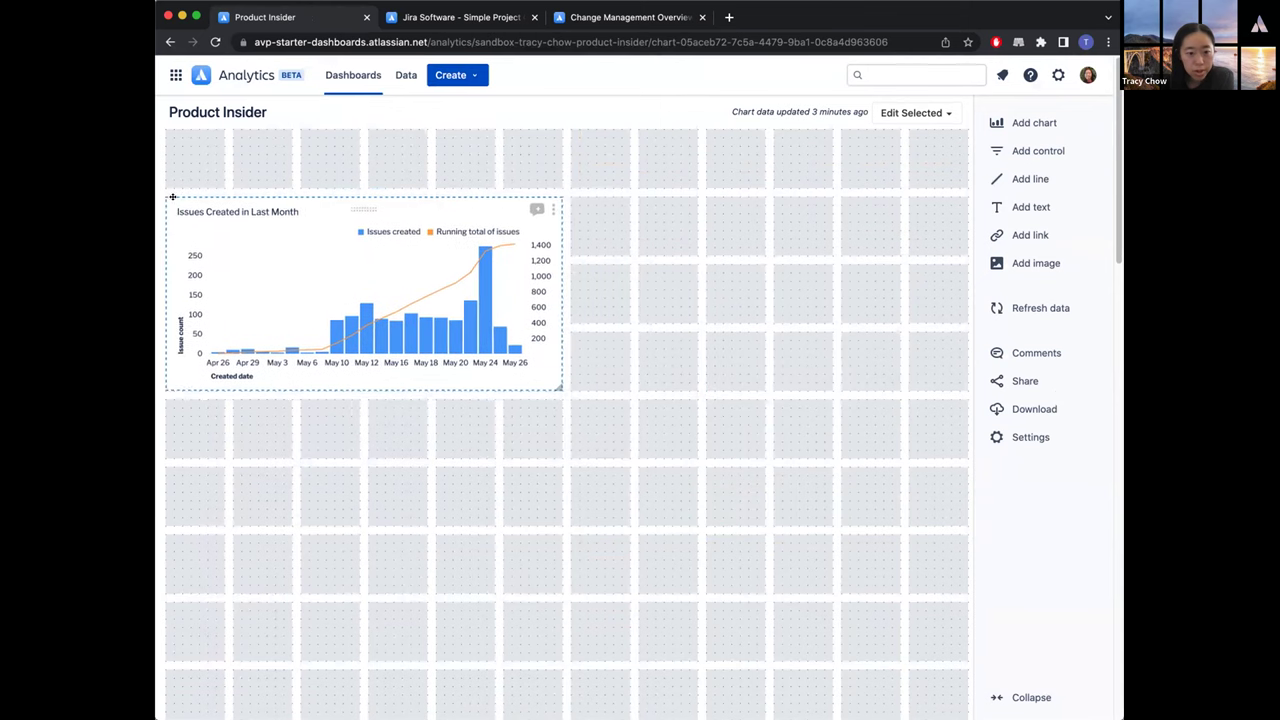
pyautogui.click(173, 153)
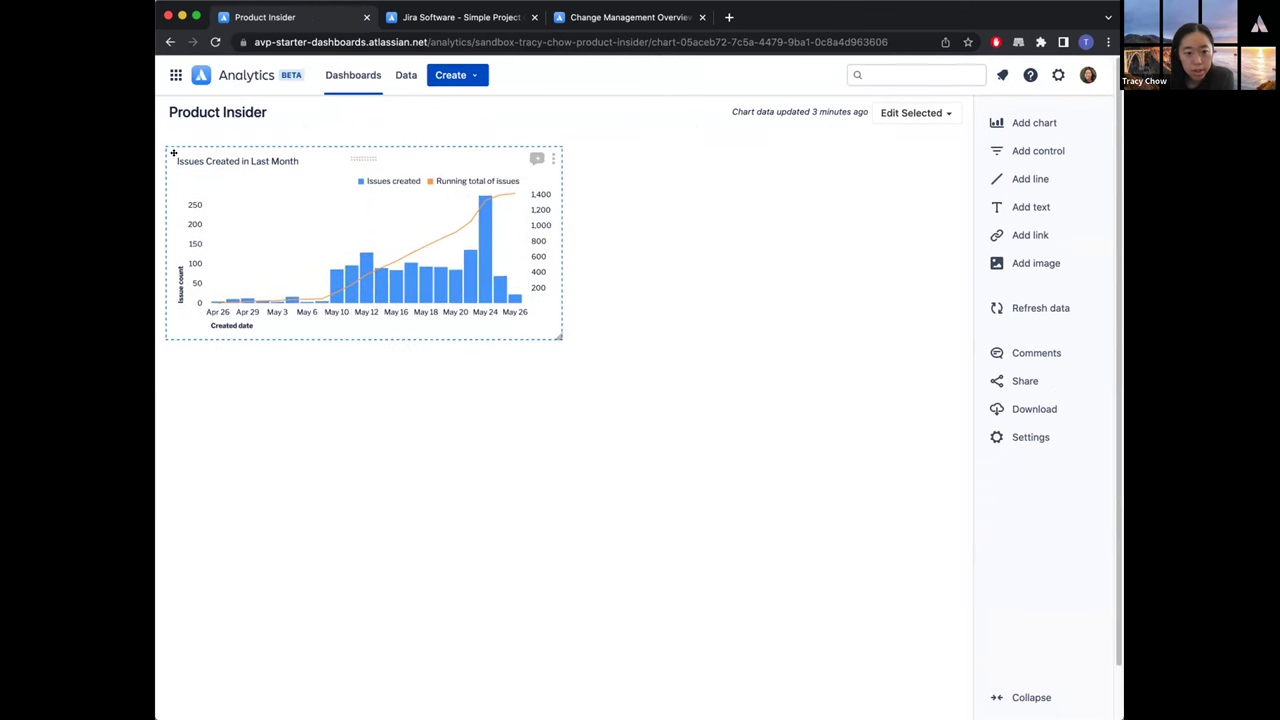
pyautogui.click(689, 195)
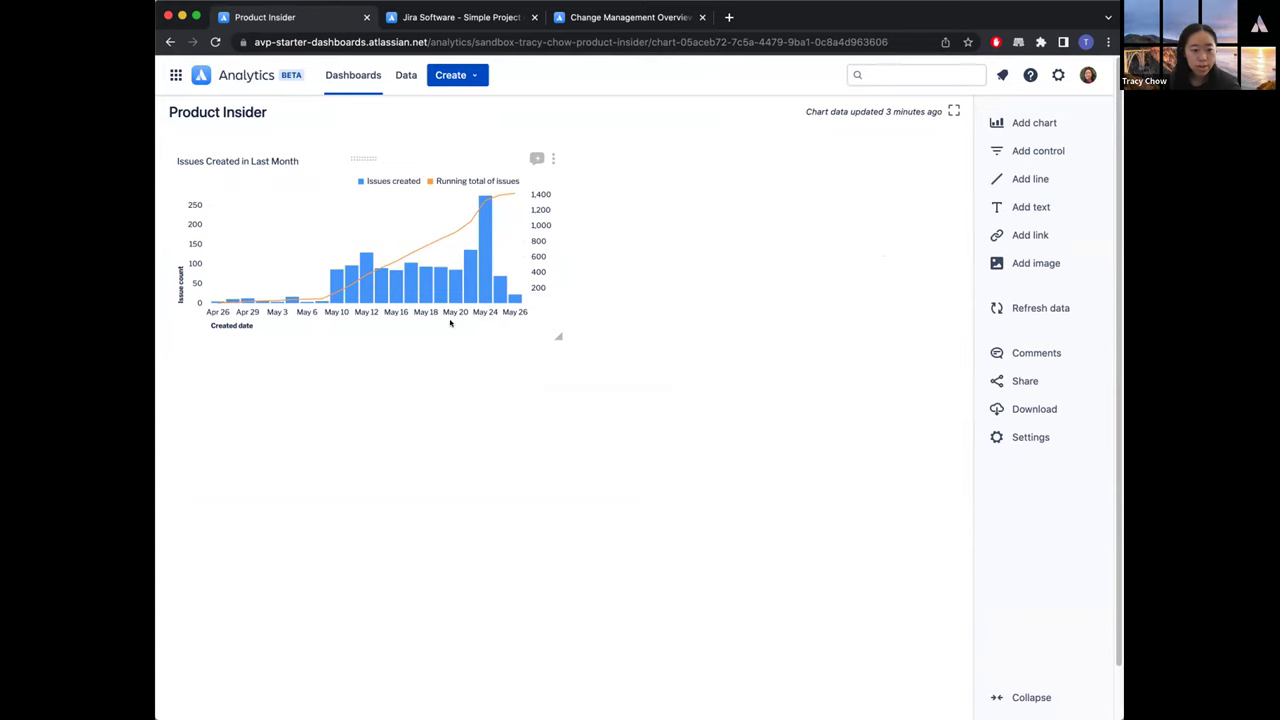
pyautogui.scroll(-1, 318, 343)
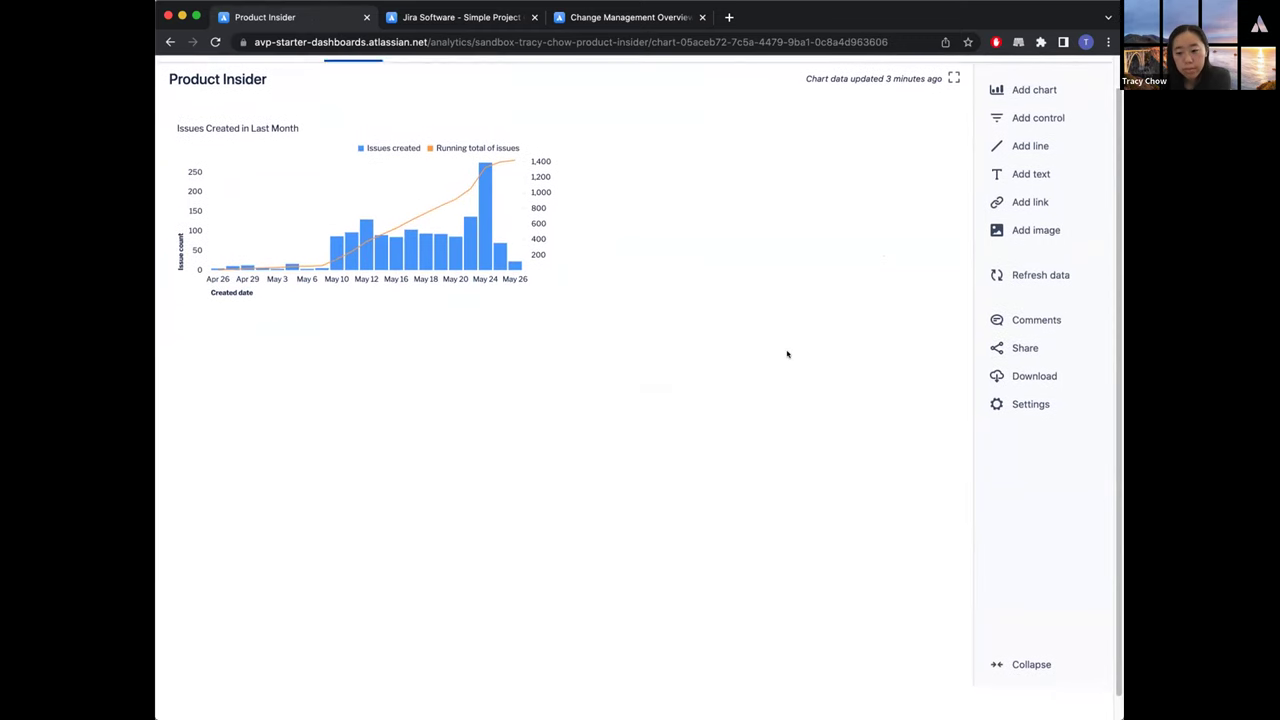
pyautogui.scroll(1, 785, 355)
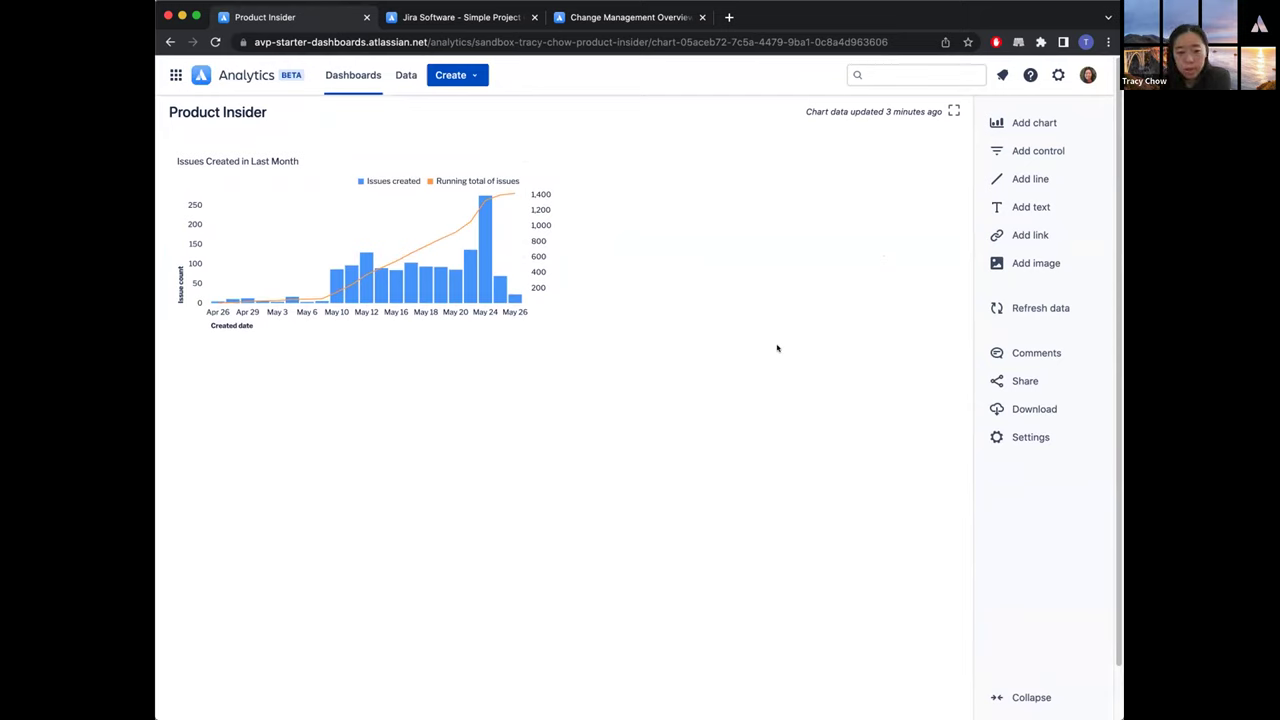
# - Add a calendar control with a date range and relative default dates, and place it on the canvas at the chart's upper edge, right of the chart
pyautogui.click(1066, 148)
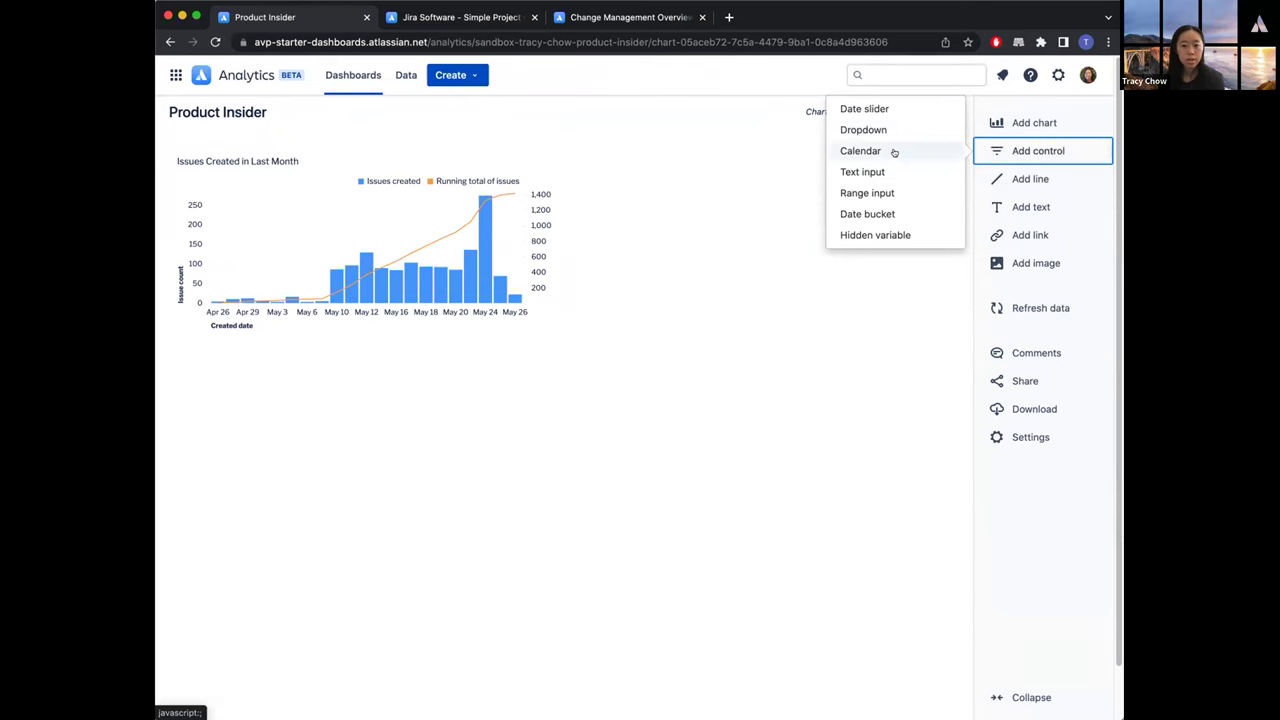
pyautogui.click(863, 151)
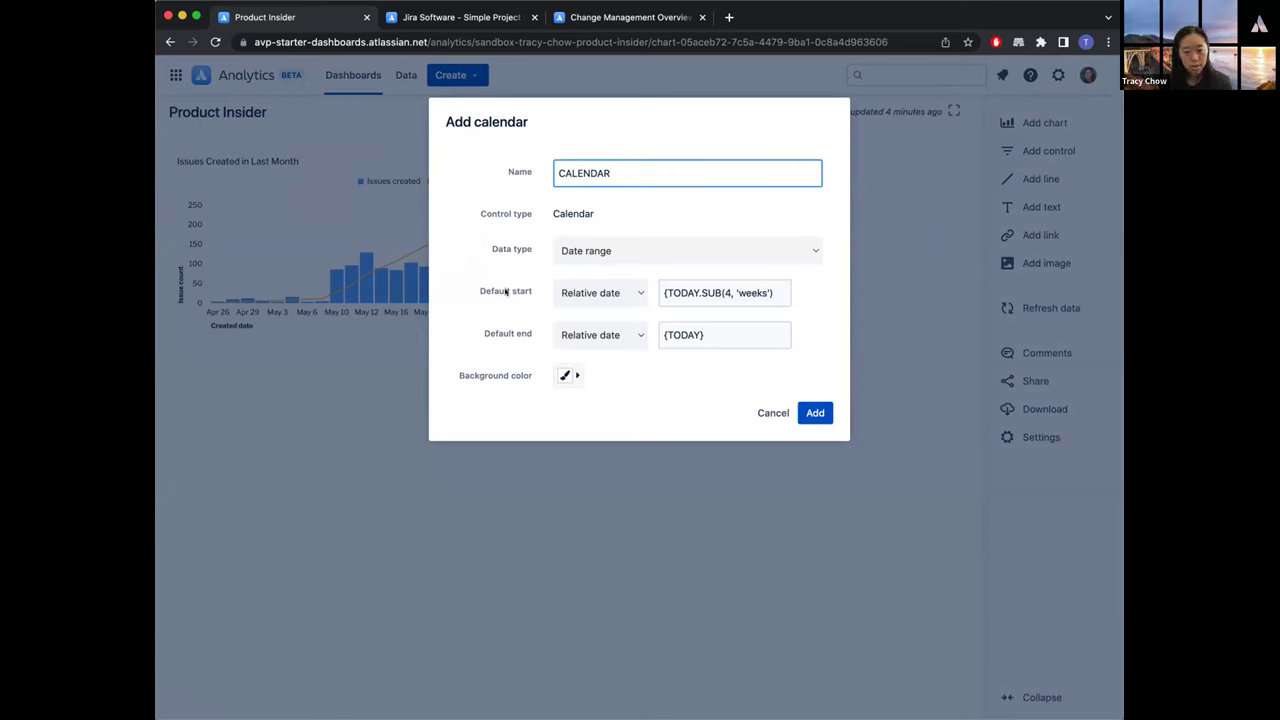
pyautogui.click(628, 297)
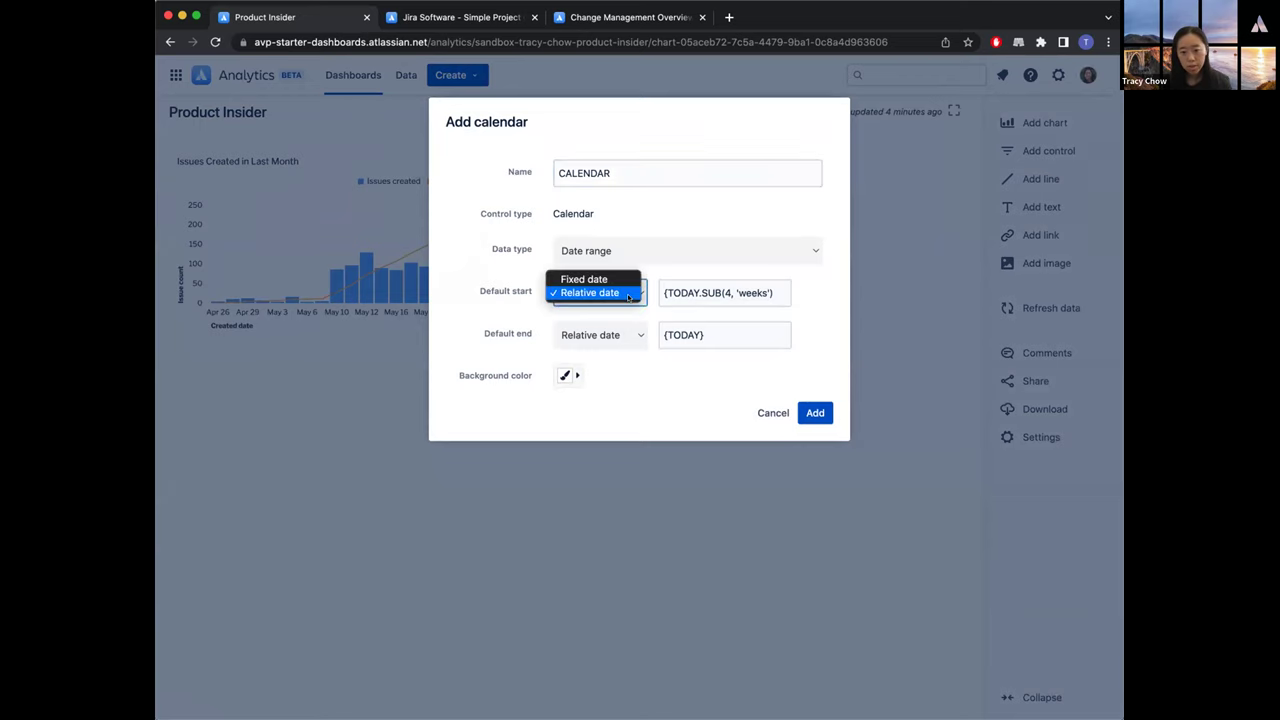
pyautogui.click(652, 273)
pyautogui.click(642, 277)
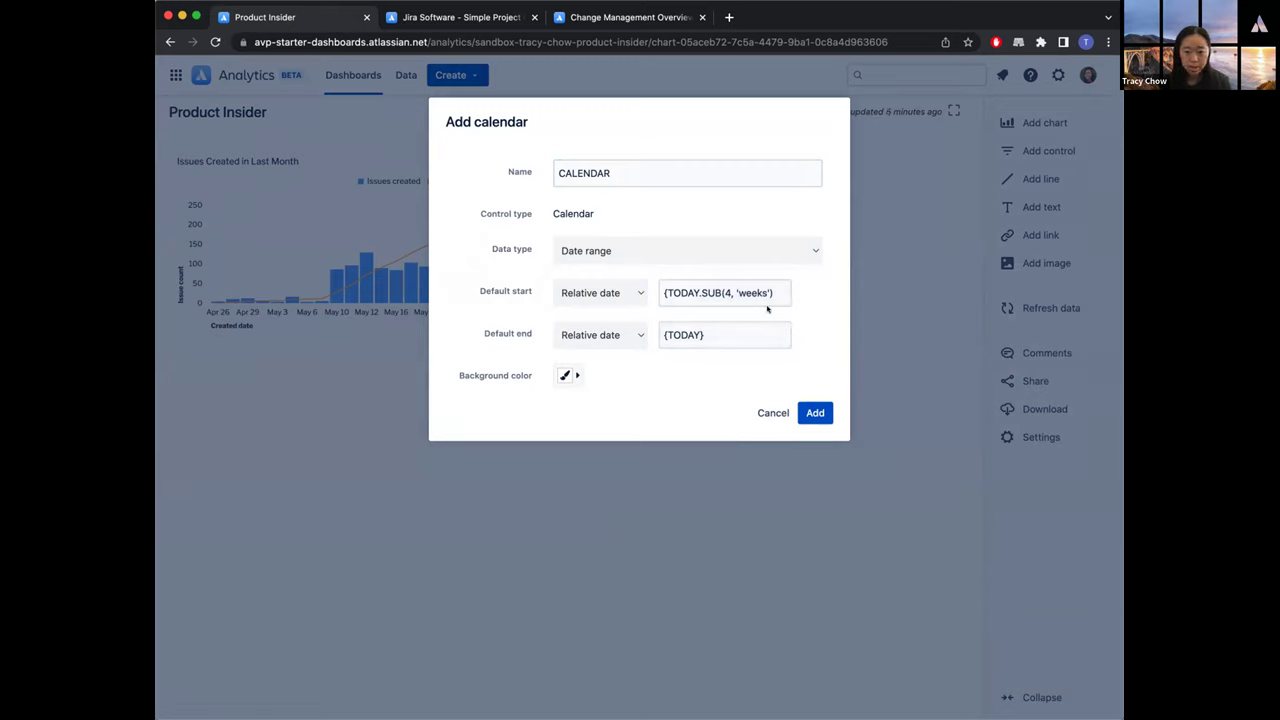
pyautogui.click(808, 413)
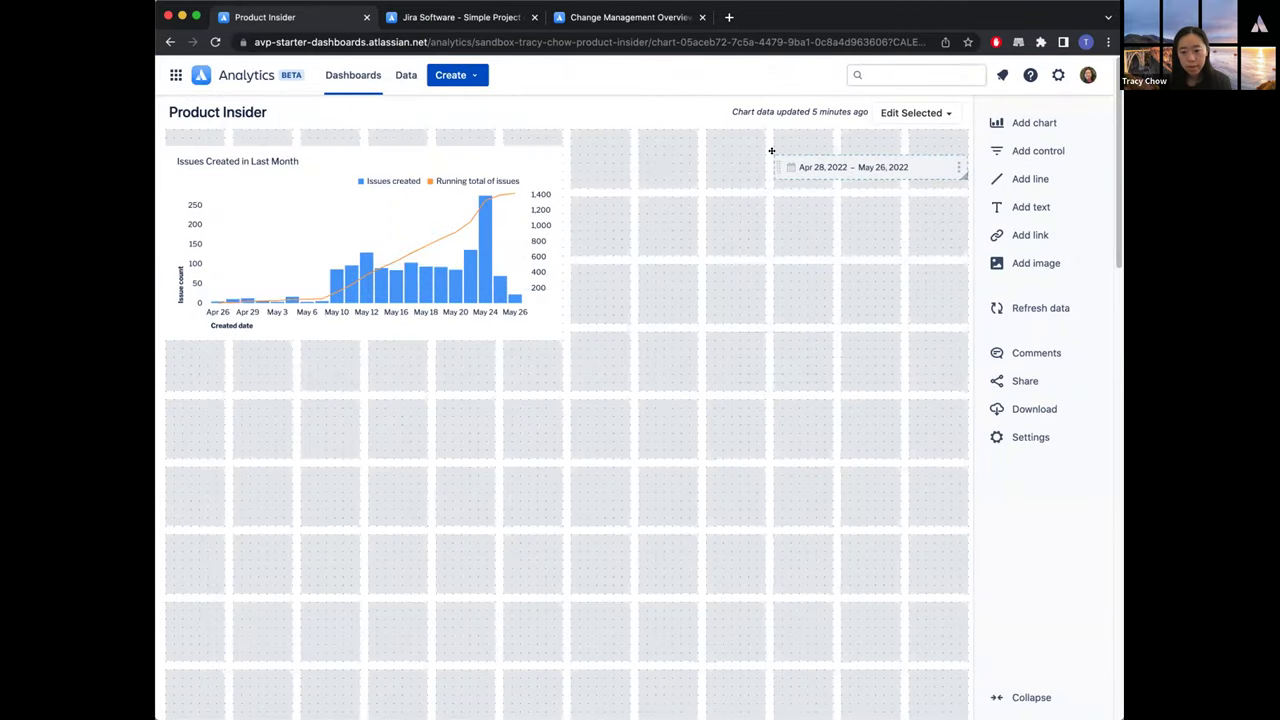
pyautogui.click(783, 157)
pyautogui.click(703, 137)
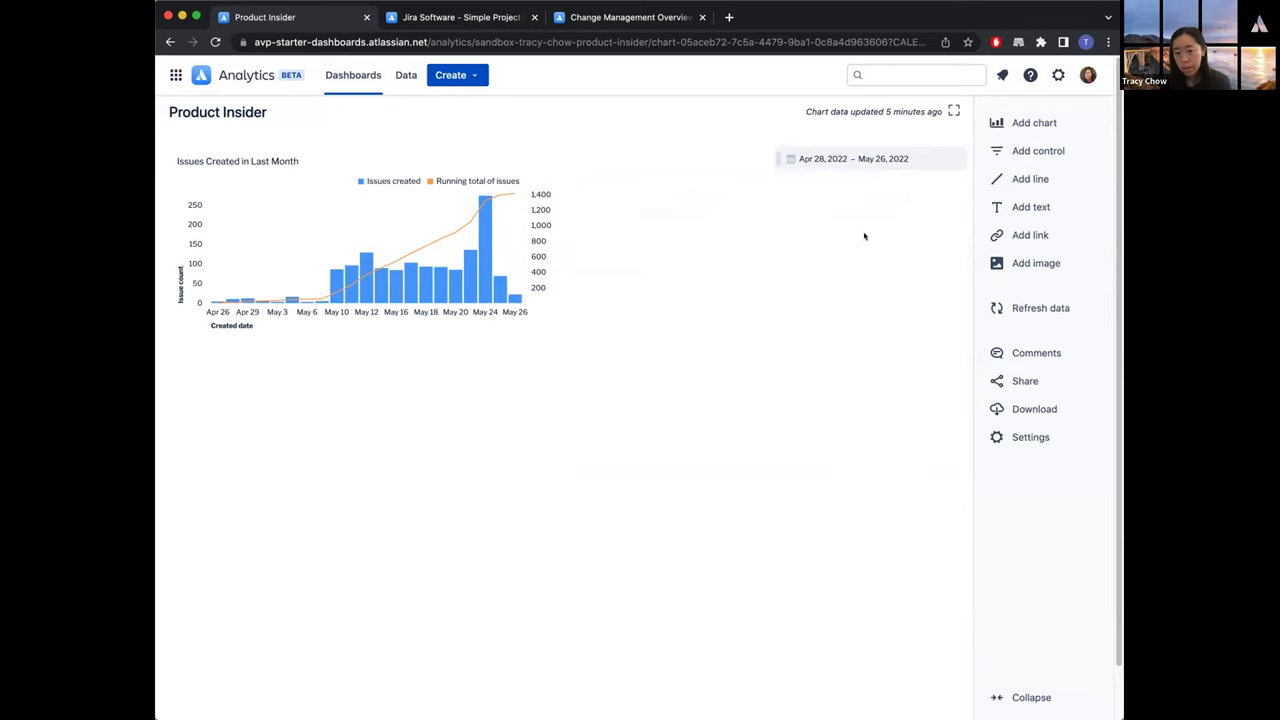
# - Start a dropdown control based on the Priority column of the Jira Issue table and run its query
pyautogui.click(1018, 150)
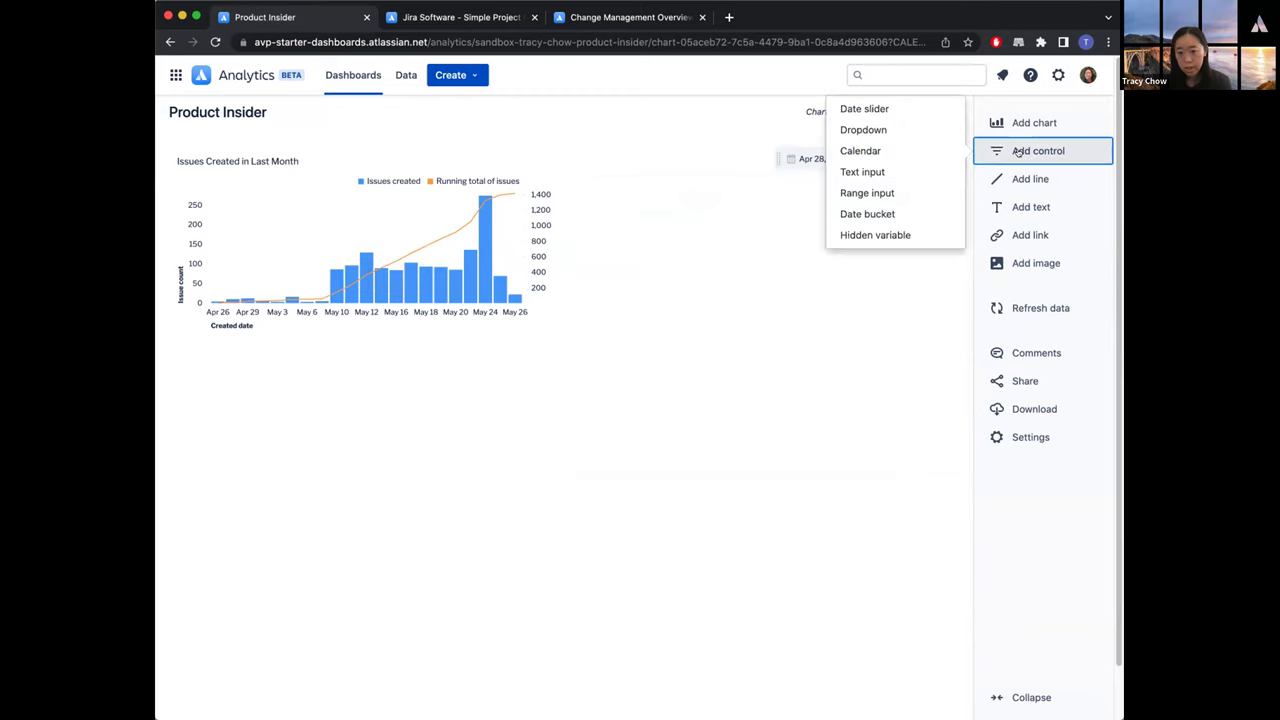
pyautogui.click(910, 129)
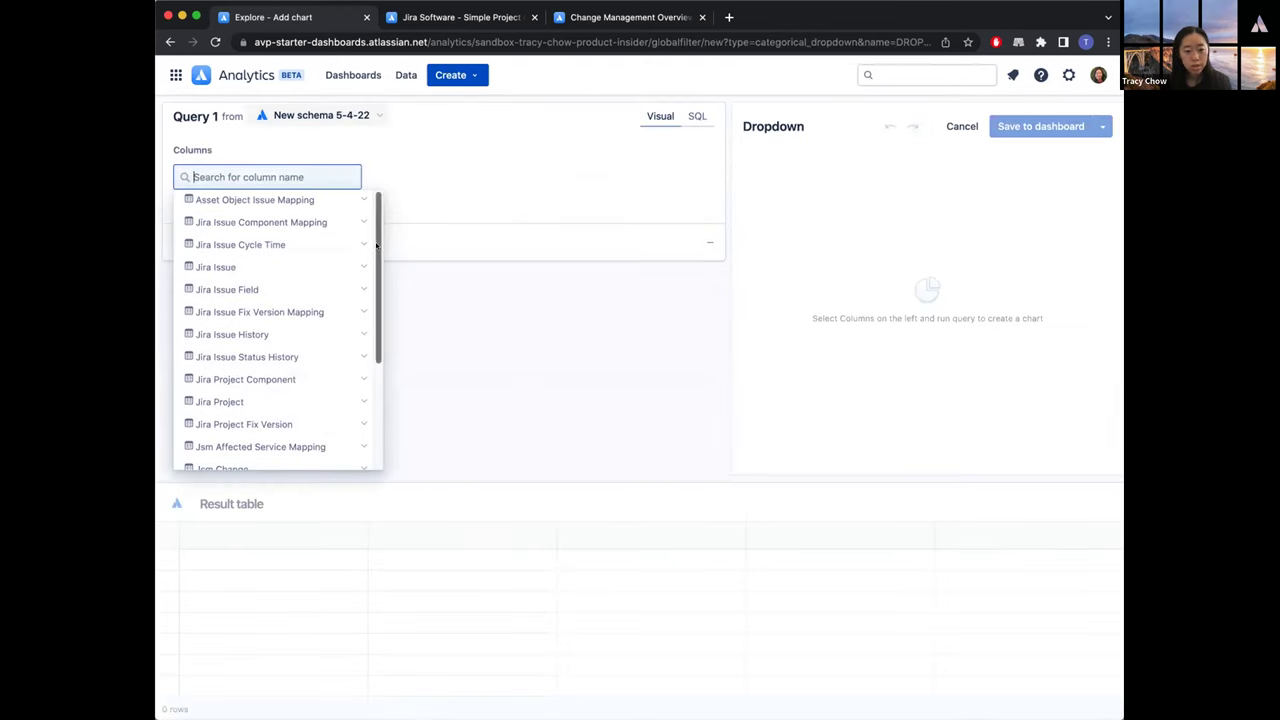
pyautogui.scroll(-2, 370, 260)
pyautogui.scroll(-2, 332, 313)
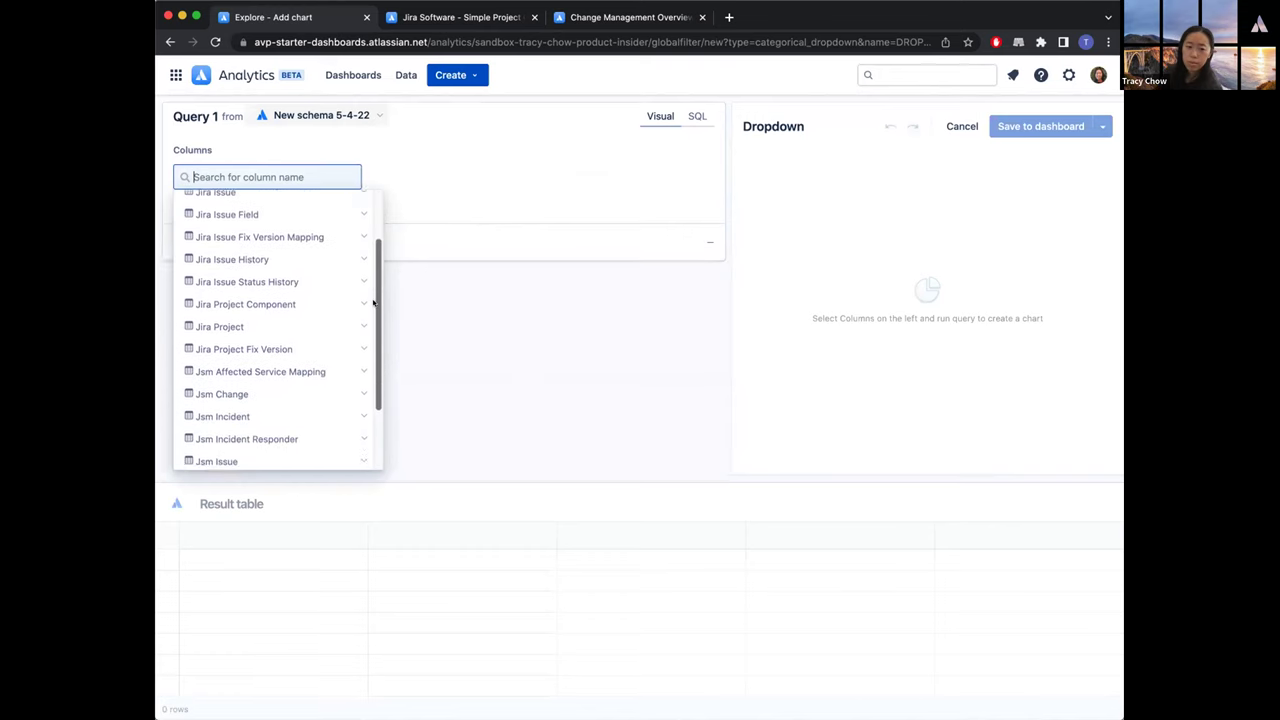
pyautogui.scroll(2, 340, 270)
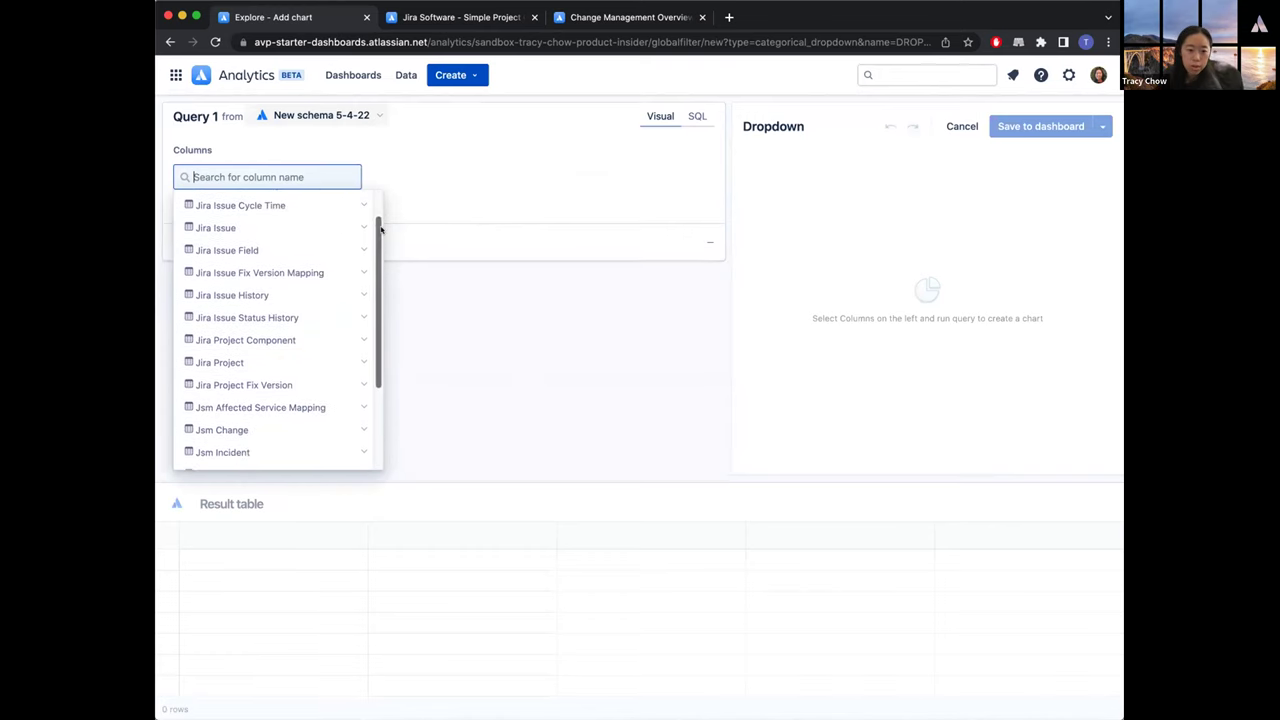
pyautogui.click(343, 229)
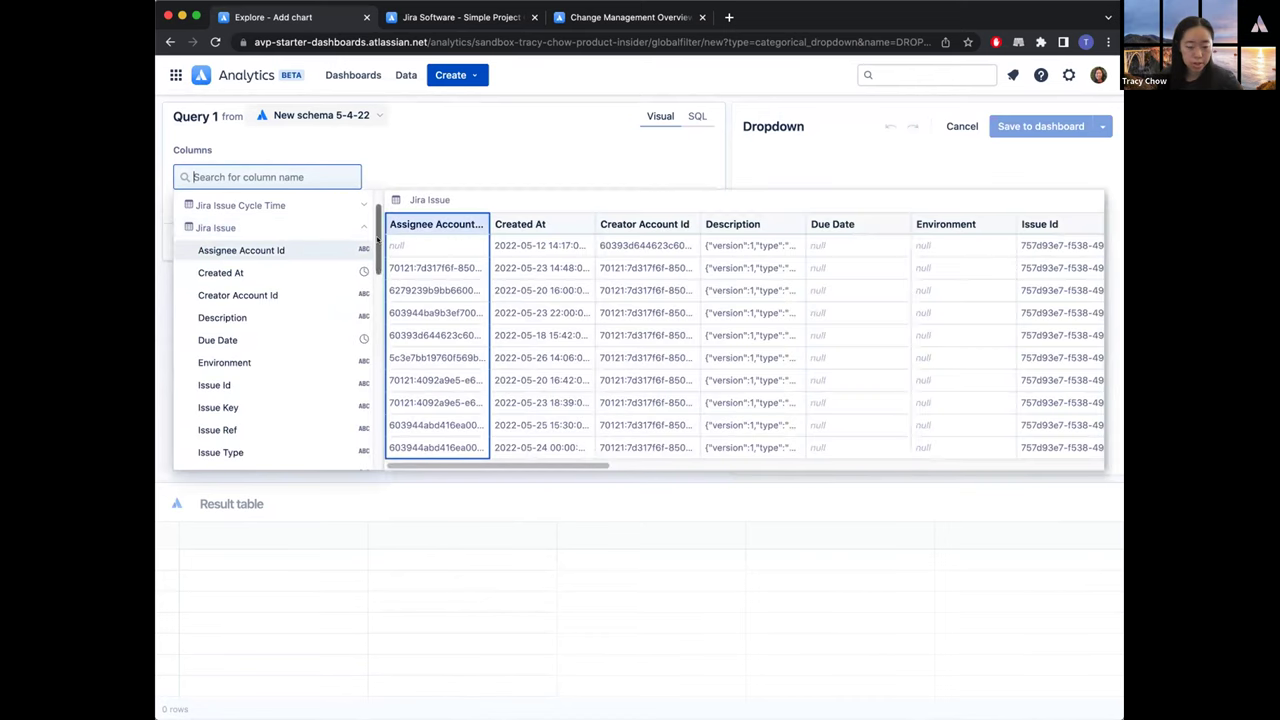
pyautogui.scroll(-3, 281, 370)
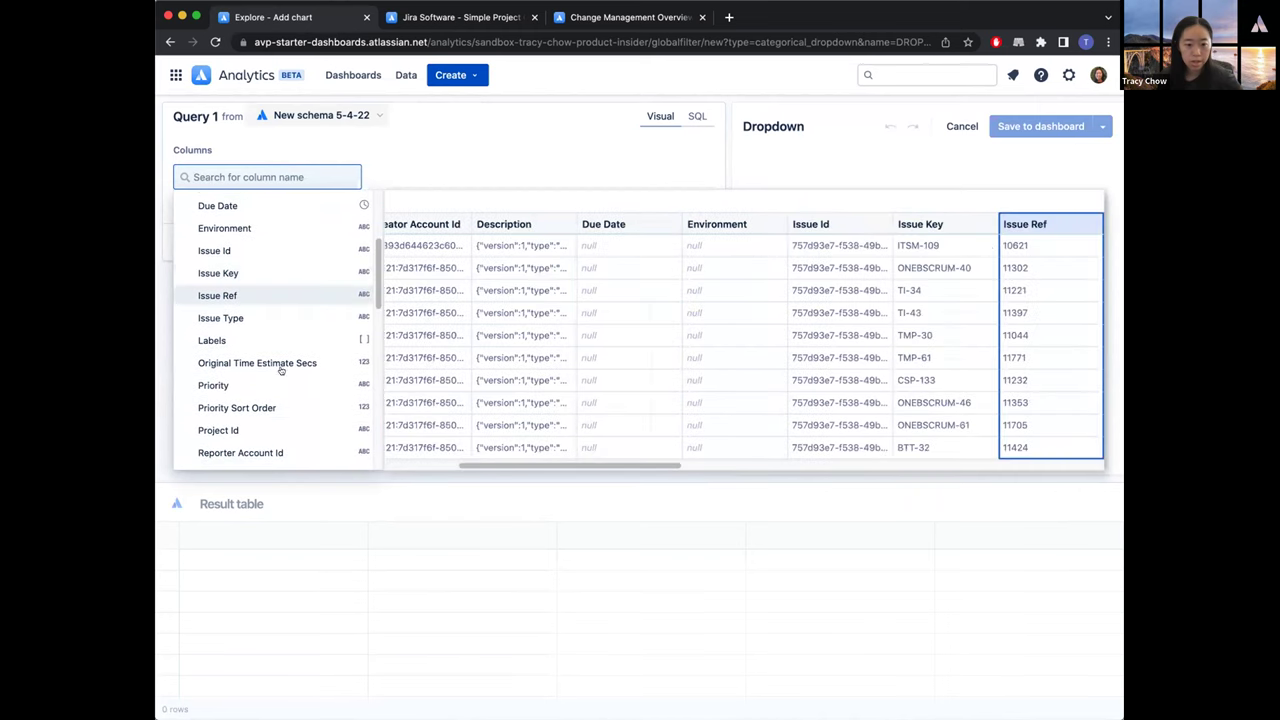
pyautogui.click(213, 385)
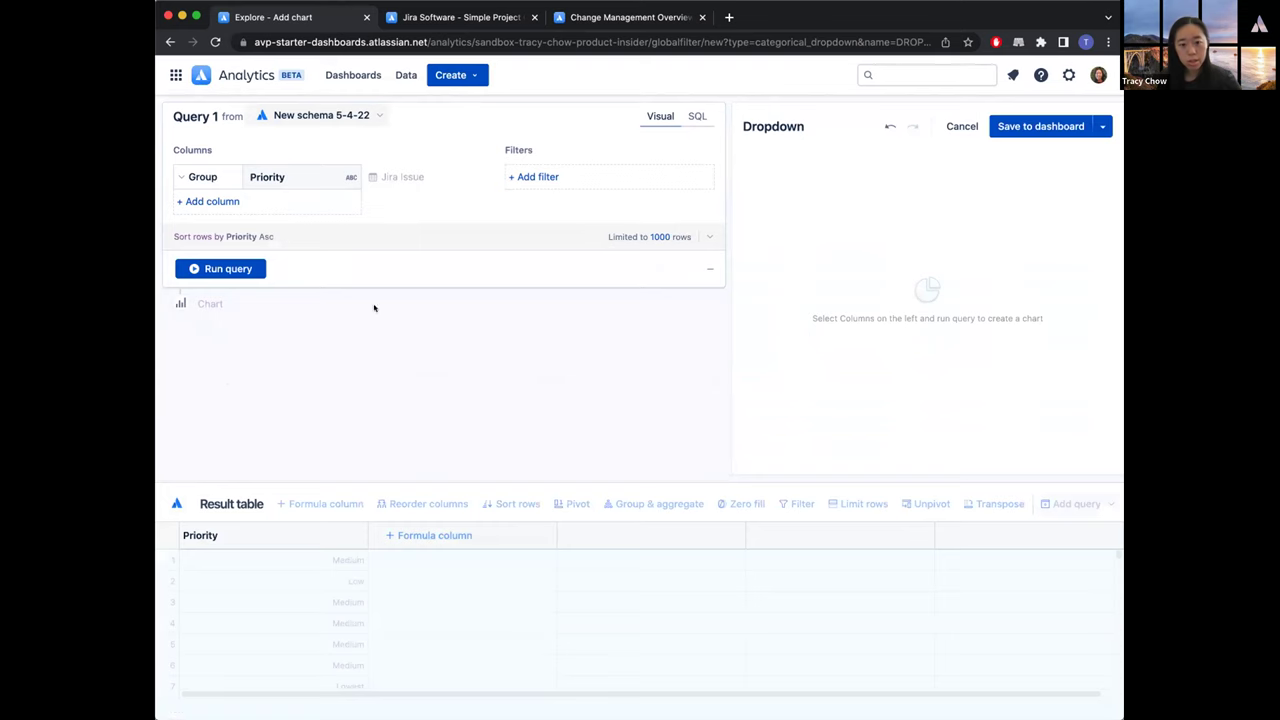
pyautogui.click(252, 269)
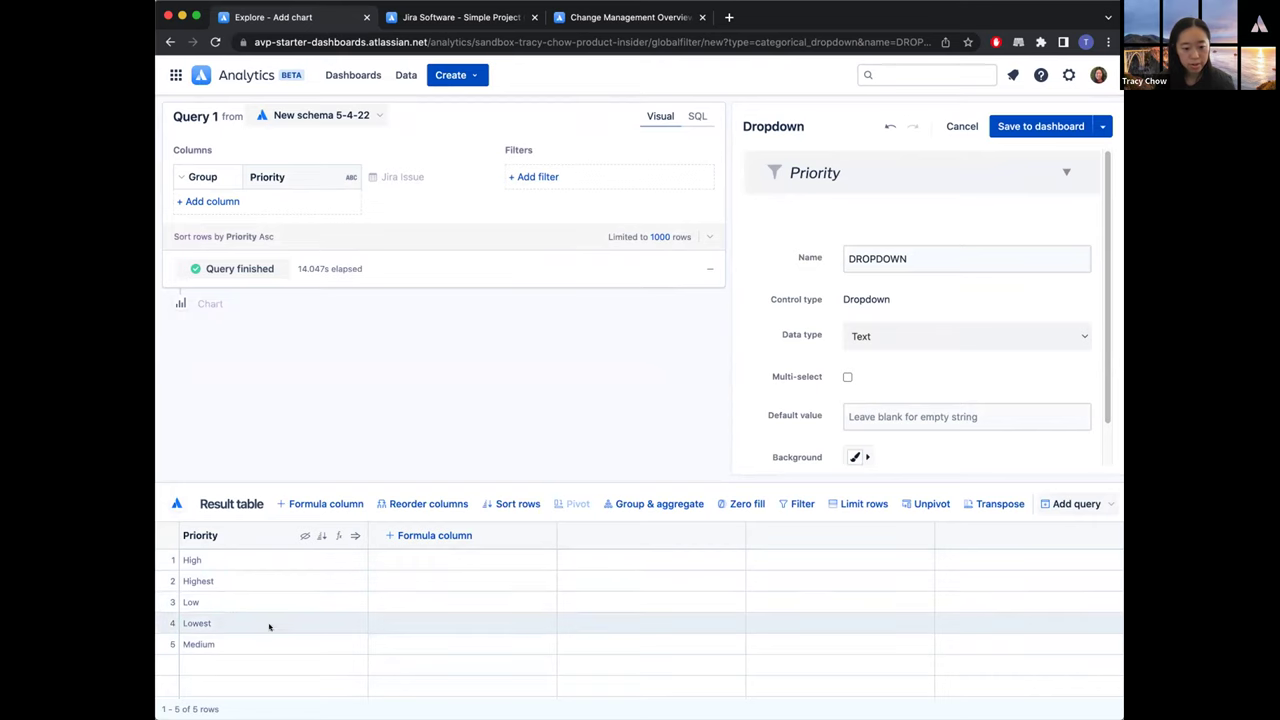
# - Name the dropdown control PRIORITY
pyautogui.doubleClick(877, 257)
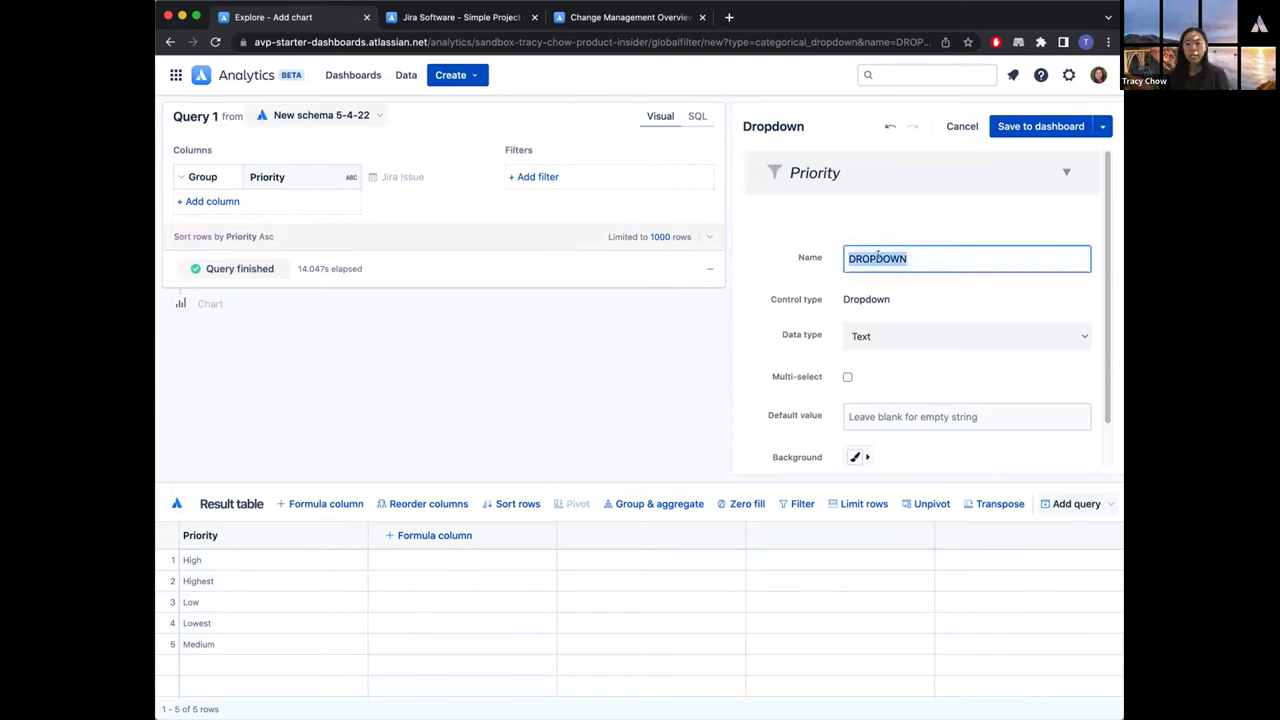
pyautogui.write('PRIORITY')
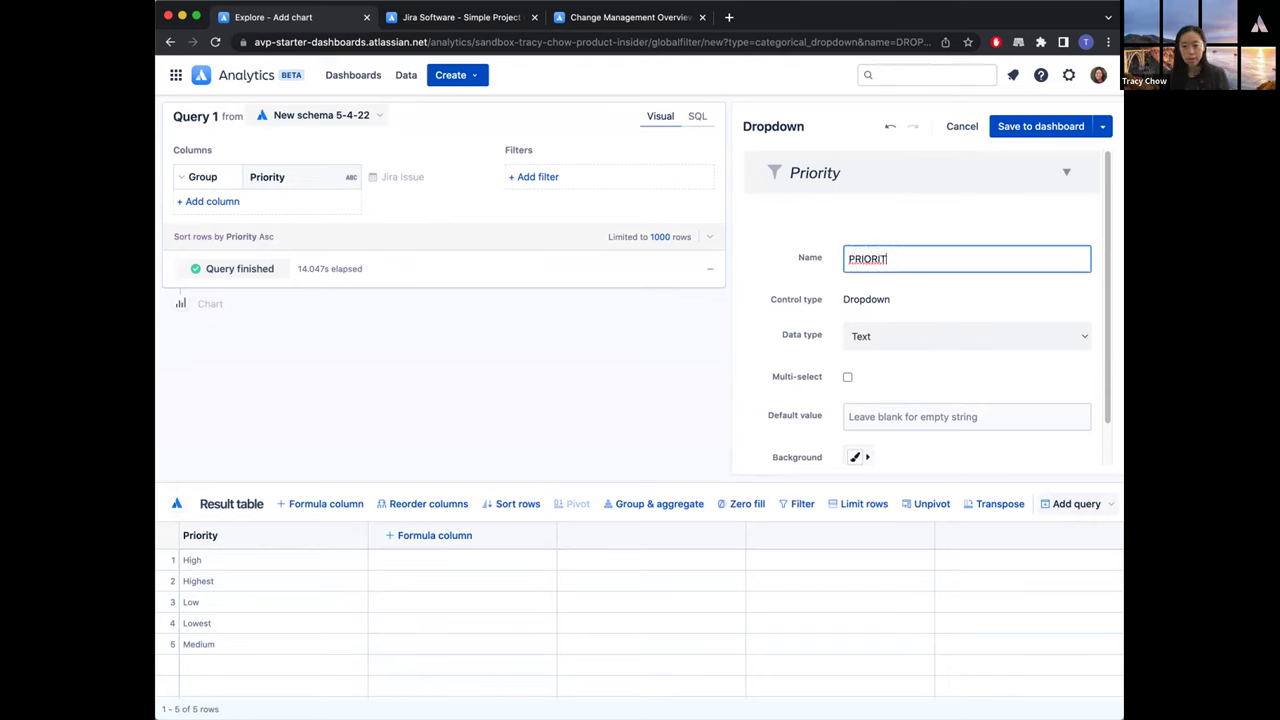
pyautogui.click(927, 199)
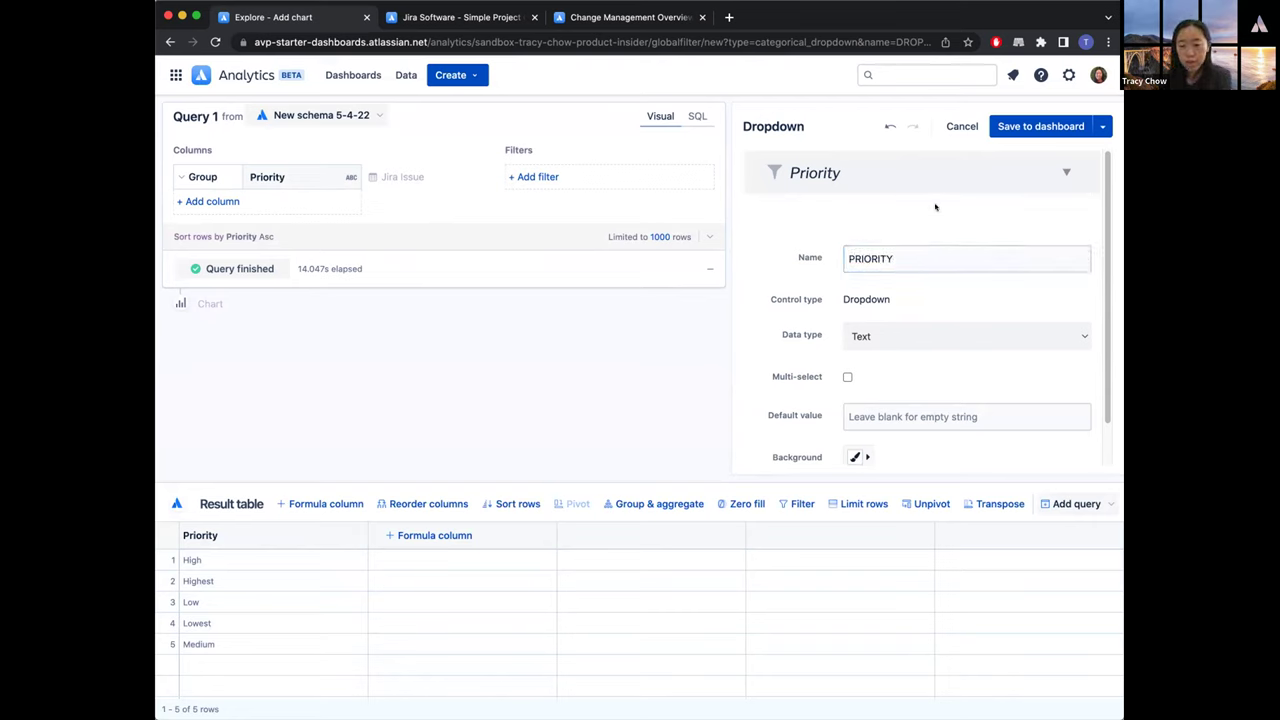
# - Enable multi-select for the dropdown, set its empty state to Show all, and turn off its initial values
pyautogui.scroll(-1, 1095, 250)
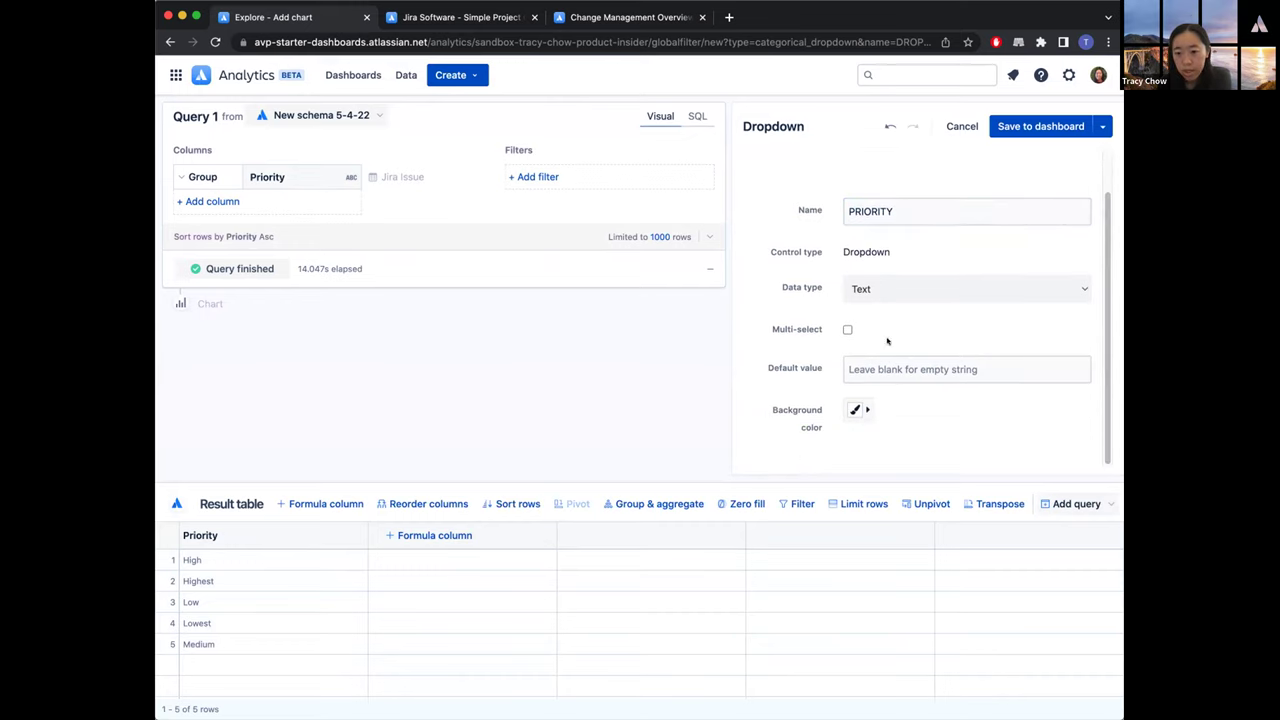
pyautogui.click(846, 329)
pyautogui.scroll(1, 1094, 314)
pyautogui.scroll(-2, 1100, 330)
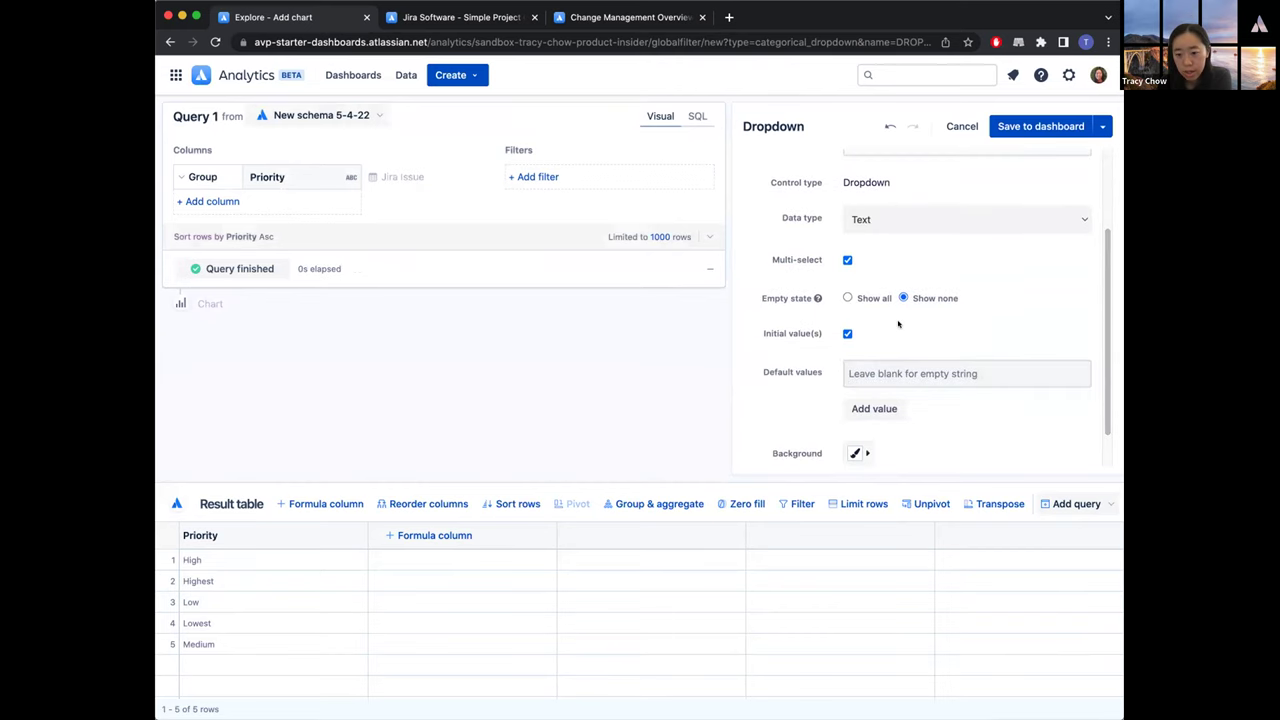
pyautogui.click(859, 298)
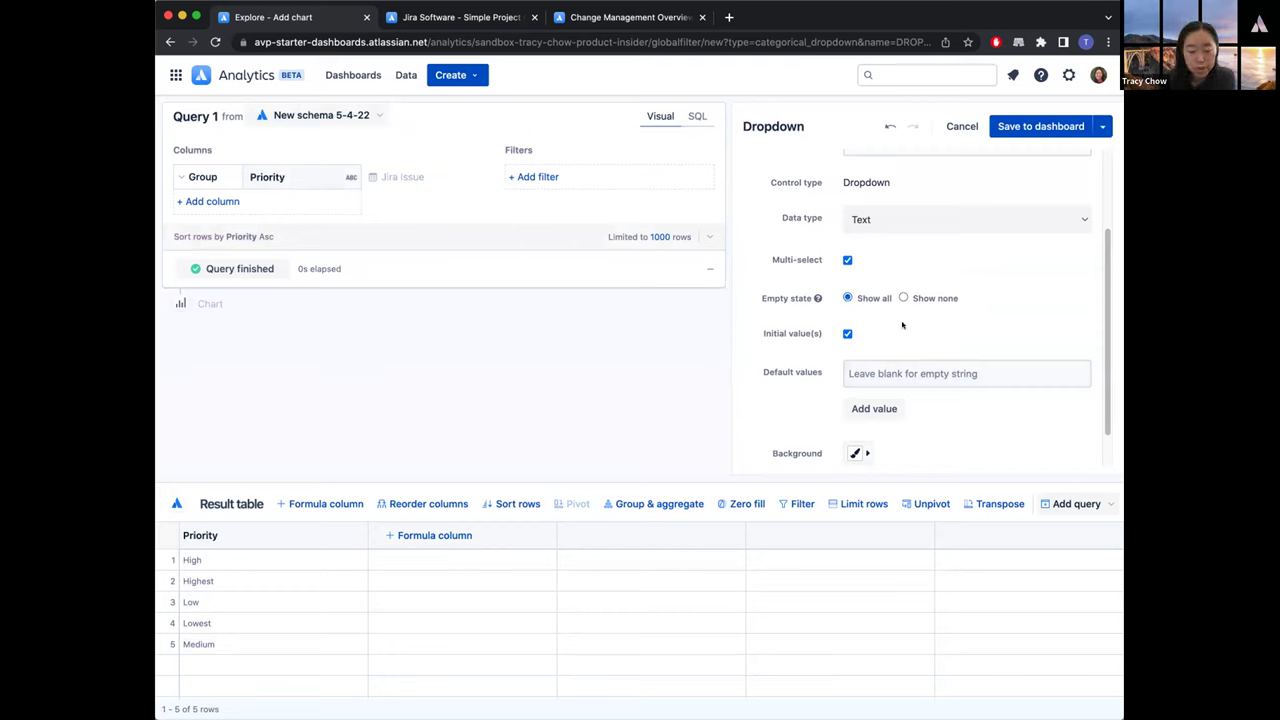
pyautogui.click(847, 333)
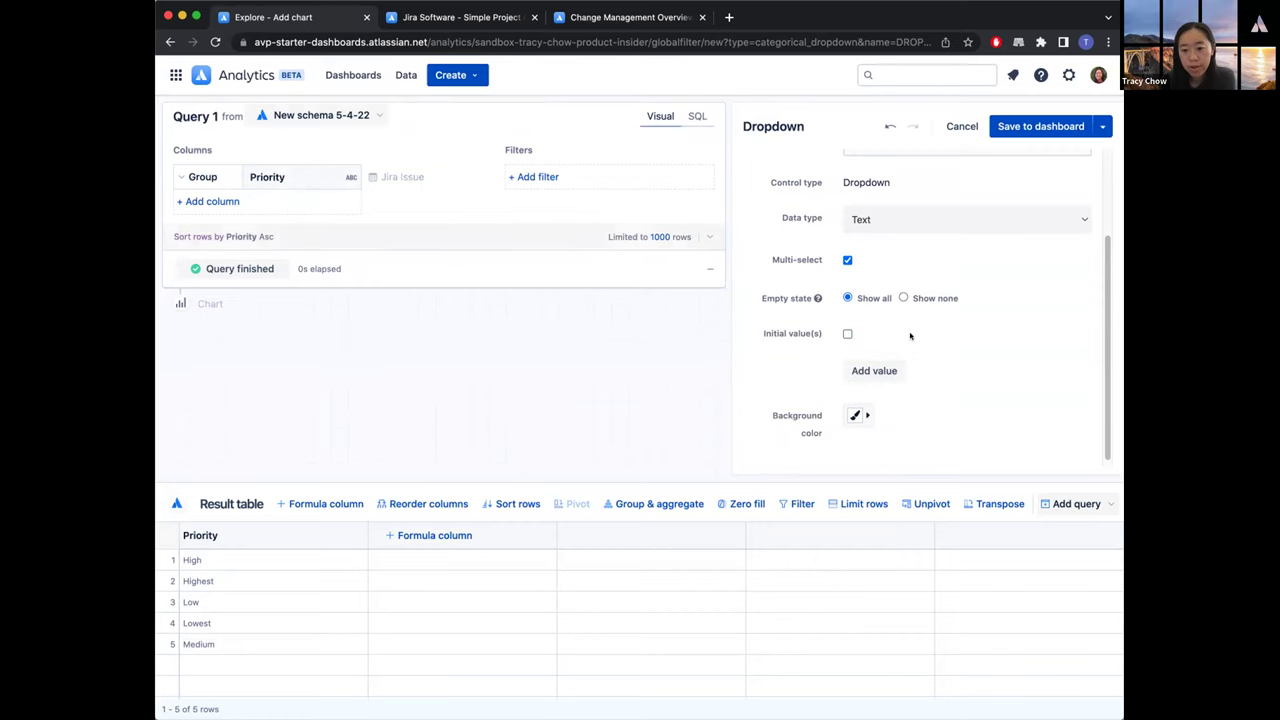
# - Save the priority dropdown to the dashboard and place it between the chart and the calendar control
pyautogui.click(1047, 132)
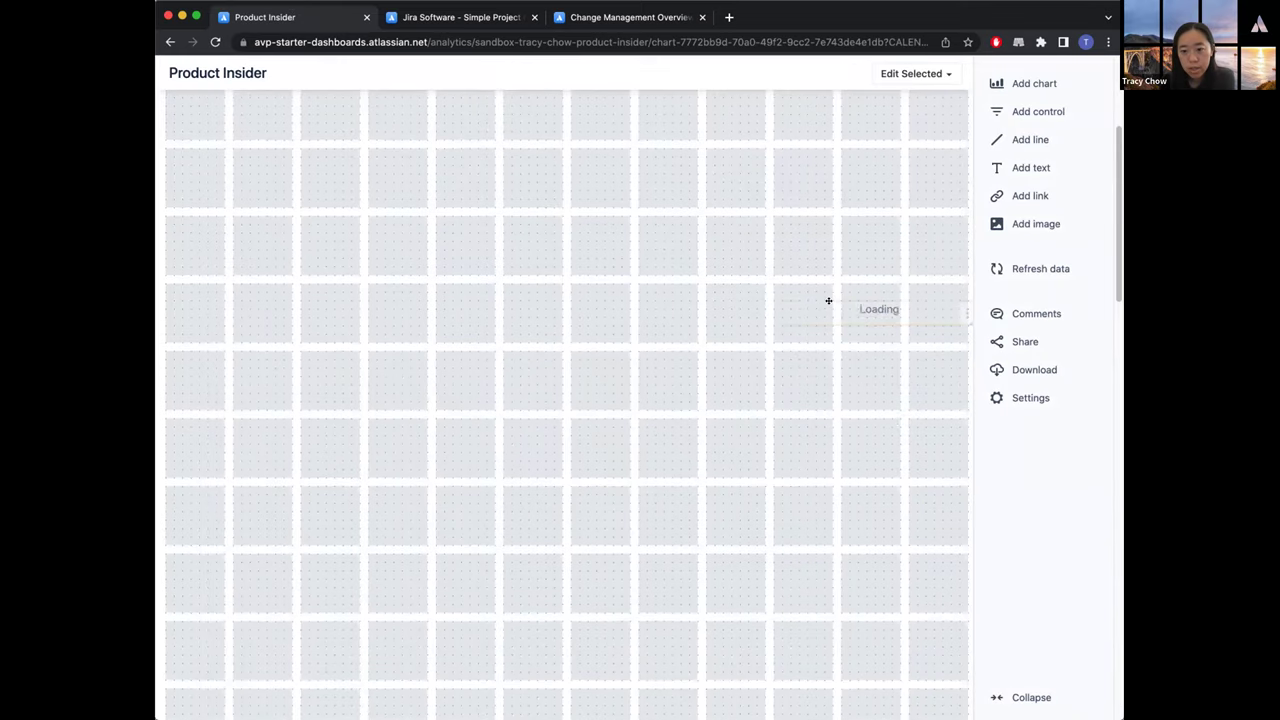
pyautogui.moveTo(828, 300); pyautogui.dragTo(579, 144)
# - Select the values Low and Lowest in the priority dropdown
pyautogui.click(660, 153)
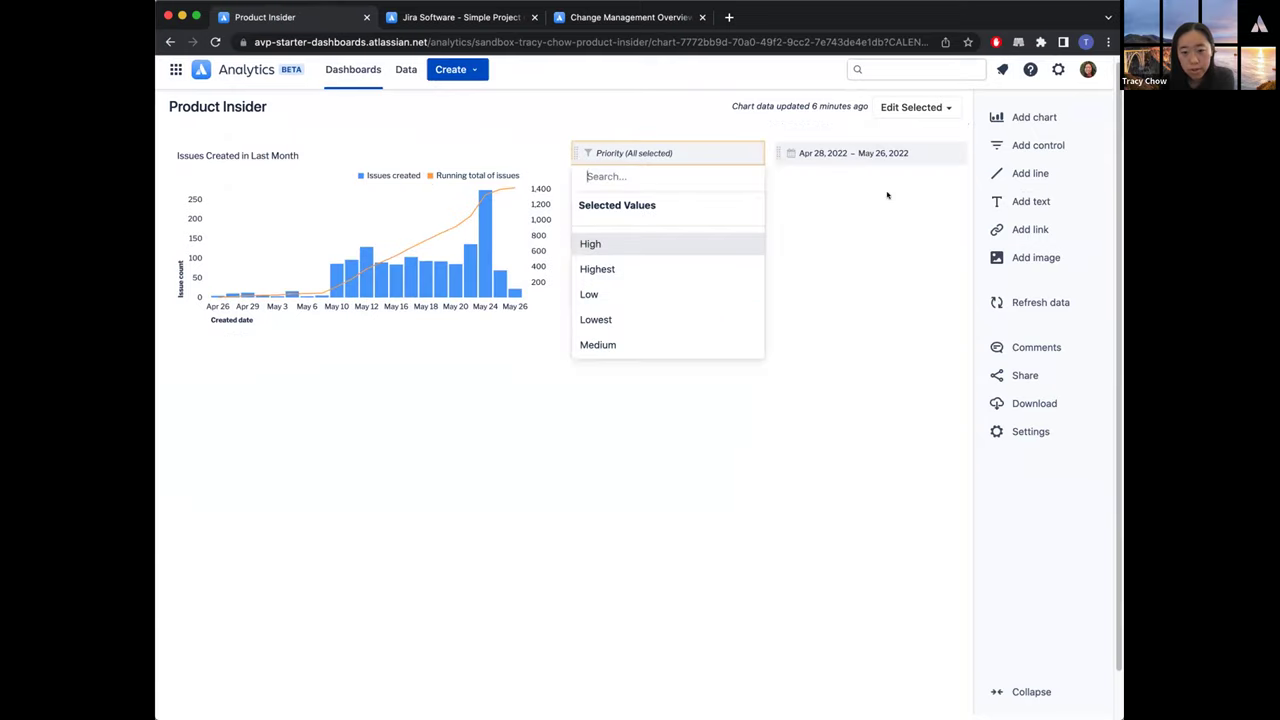
pyautogui.click(611, 292)
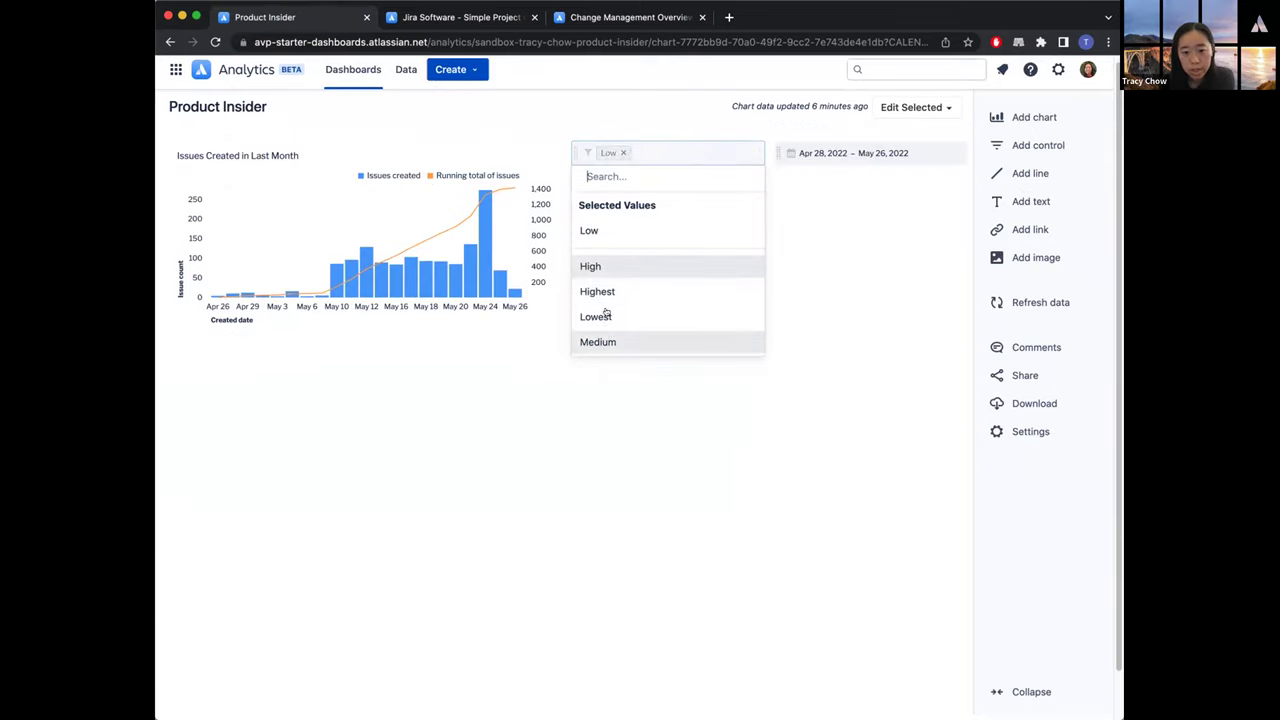
pyautogui.click(625, 316)
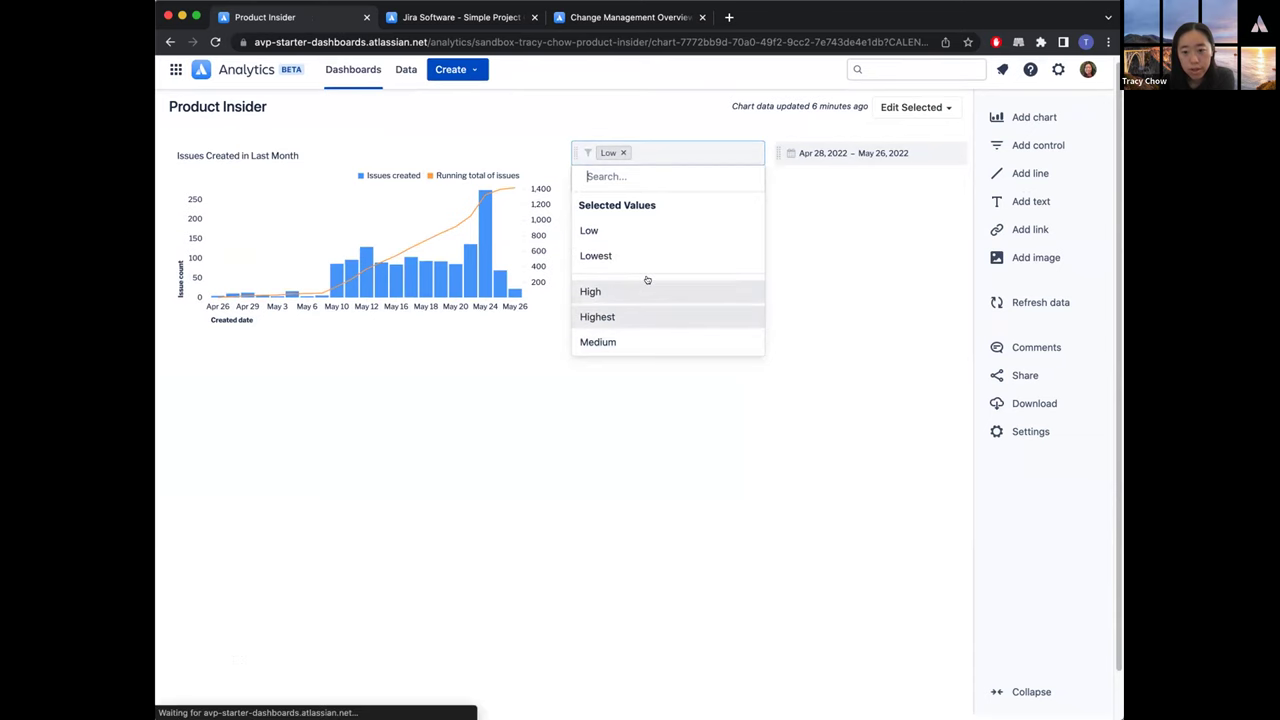
# - Set the calendar control's From date to 2022-05-01 and update the date range
pyautogui.click(824, 153)
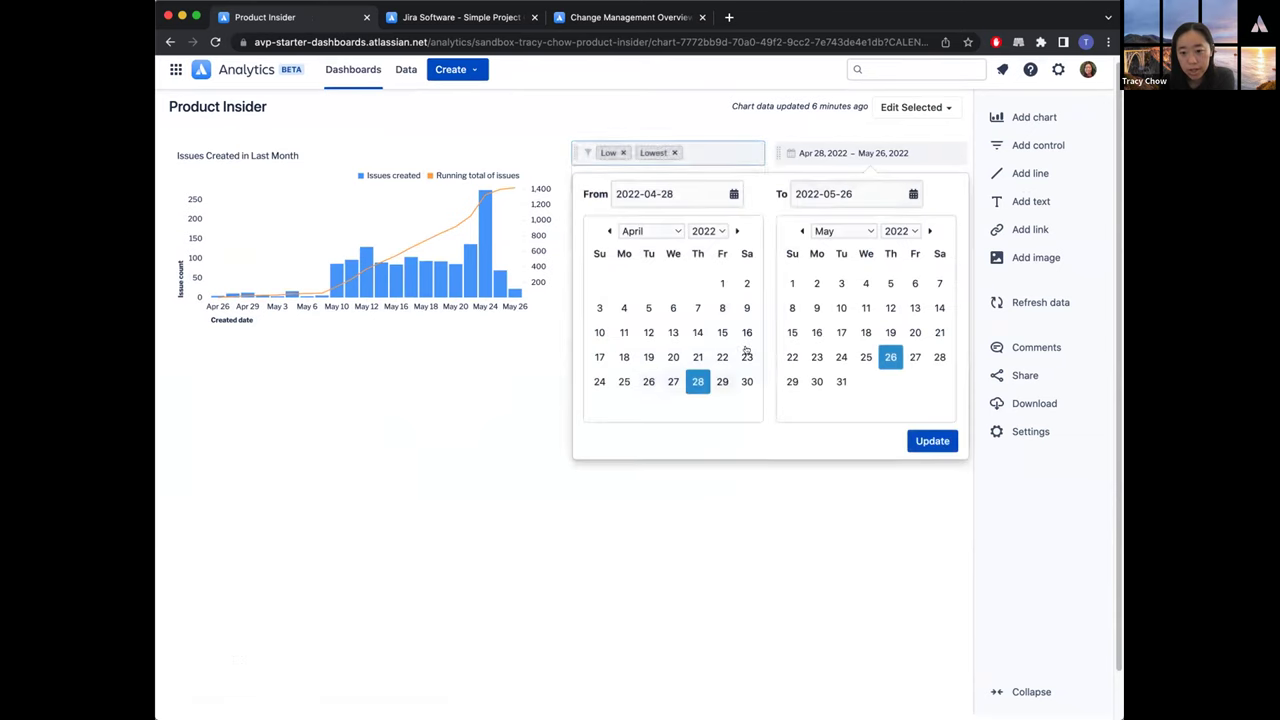
pyautogui.click(736, 230)
pyautogui.click(599, 283)
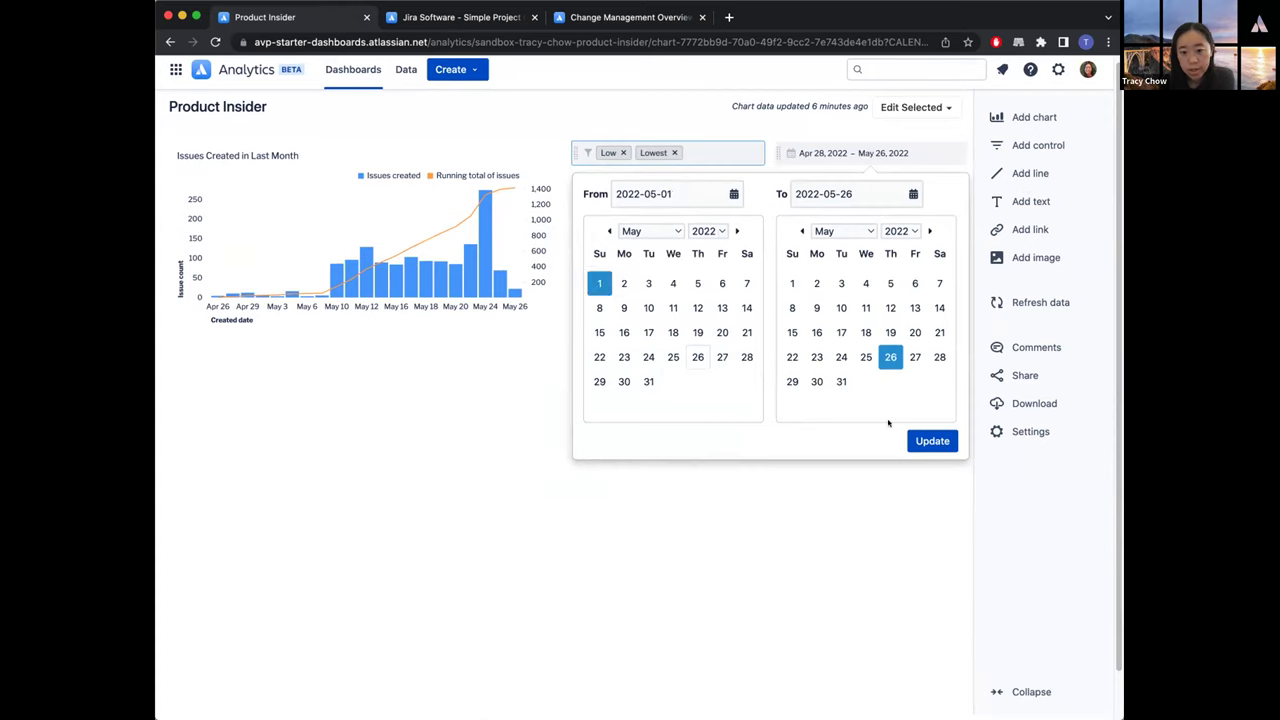
pyautogui.click(916, 440)
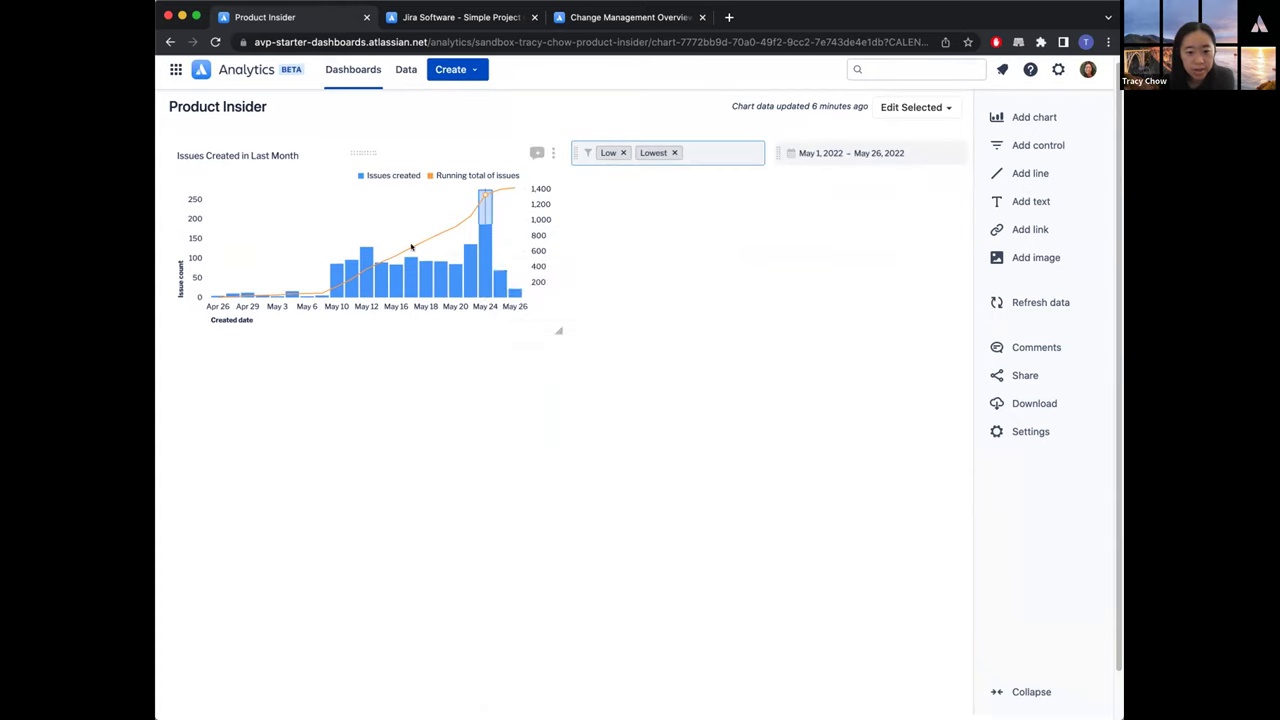
pyautogui.click(597, 251)
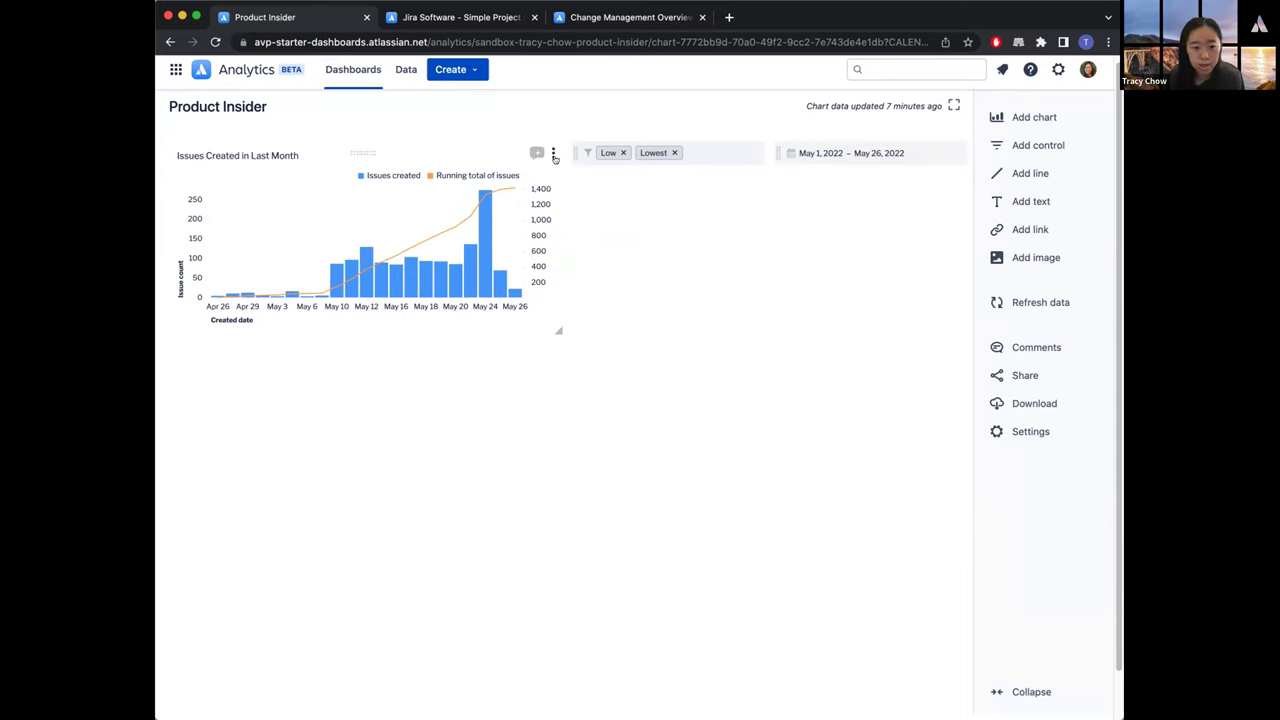
# - Copy the "Issues Created in Last Month" chart to the Product Insider dashboard and place the copy directly below the original
pyautogui.click(552, 155)
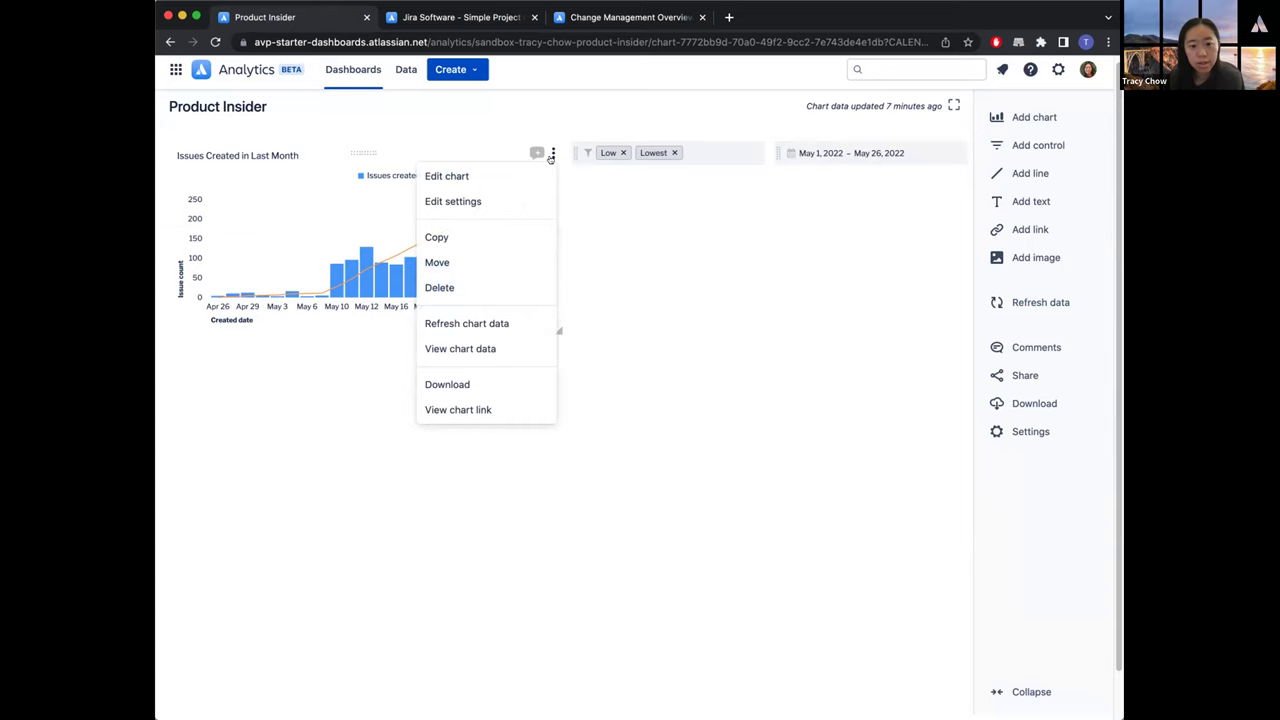
pyautogui.click(488, 237)
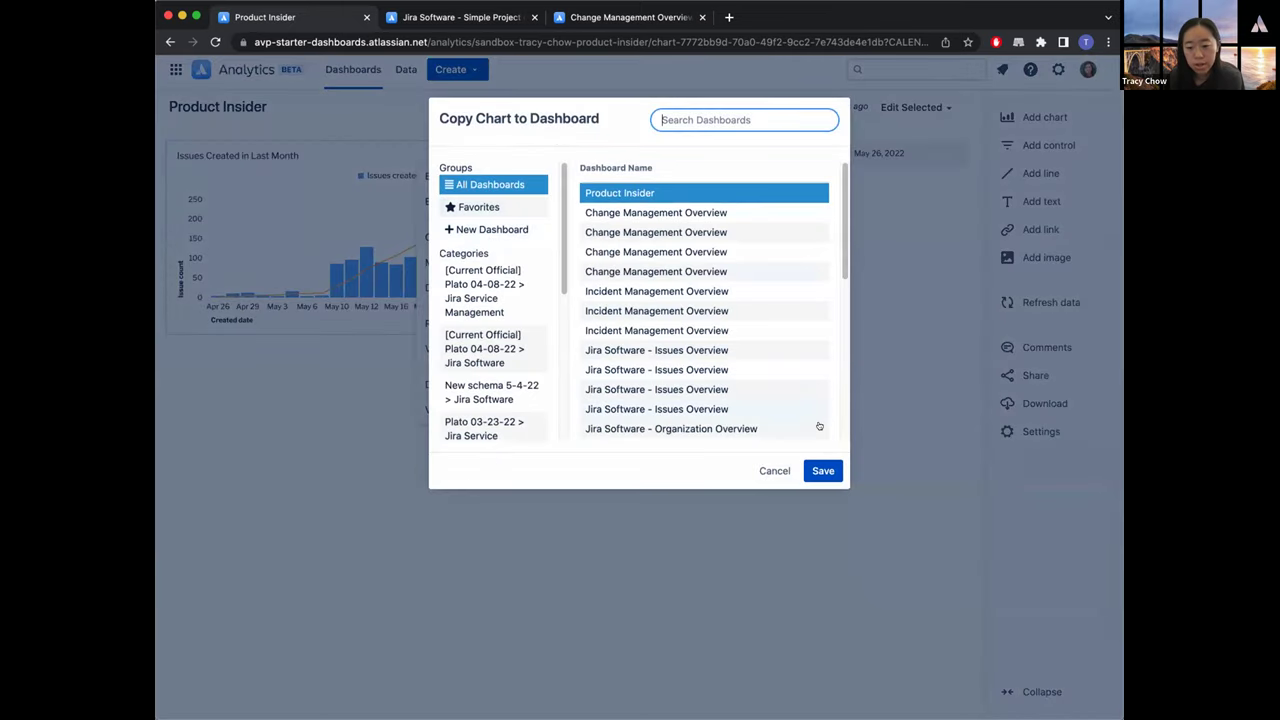
pyautogui.click(821, 473)
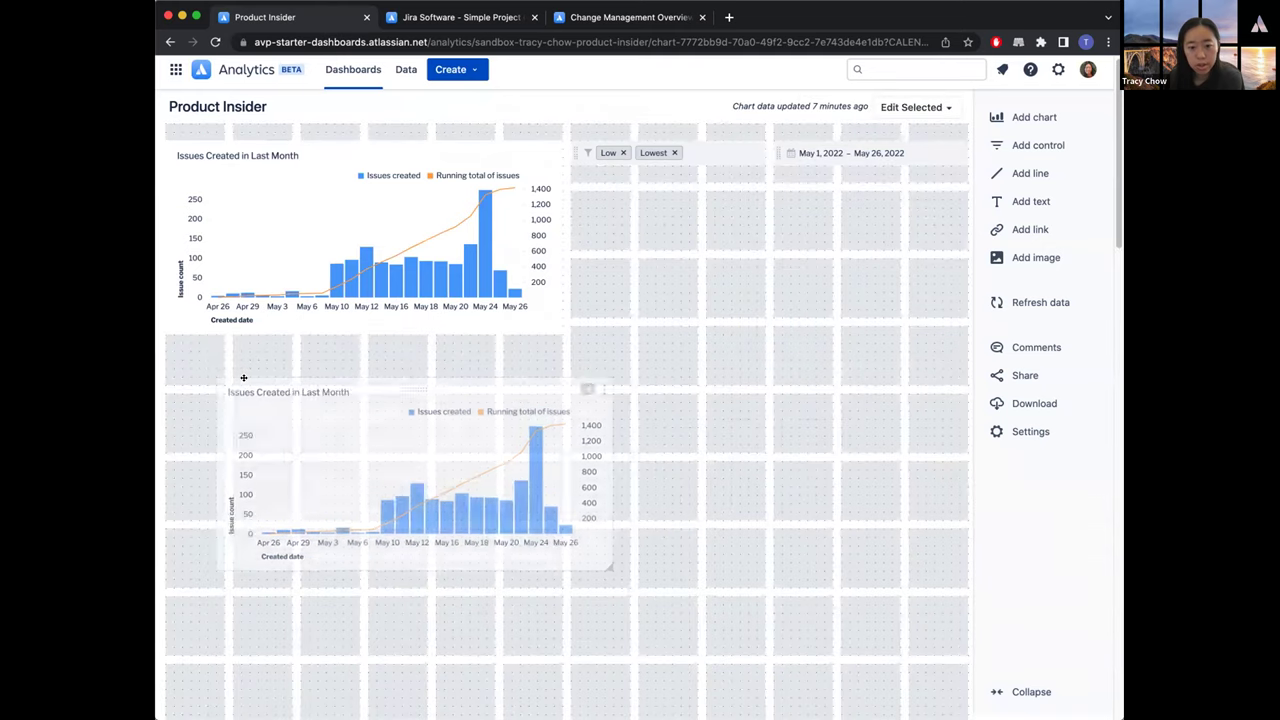
pyautogui.click(172, 366)
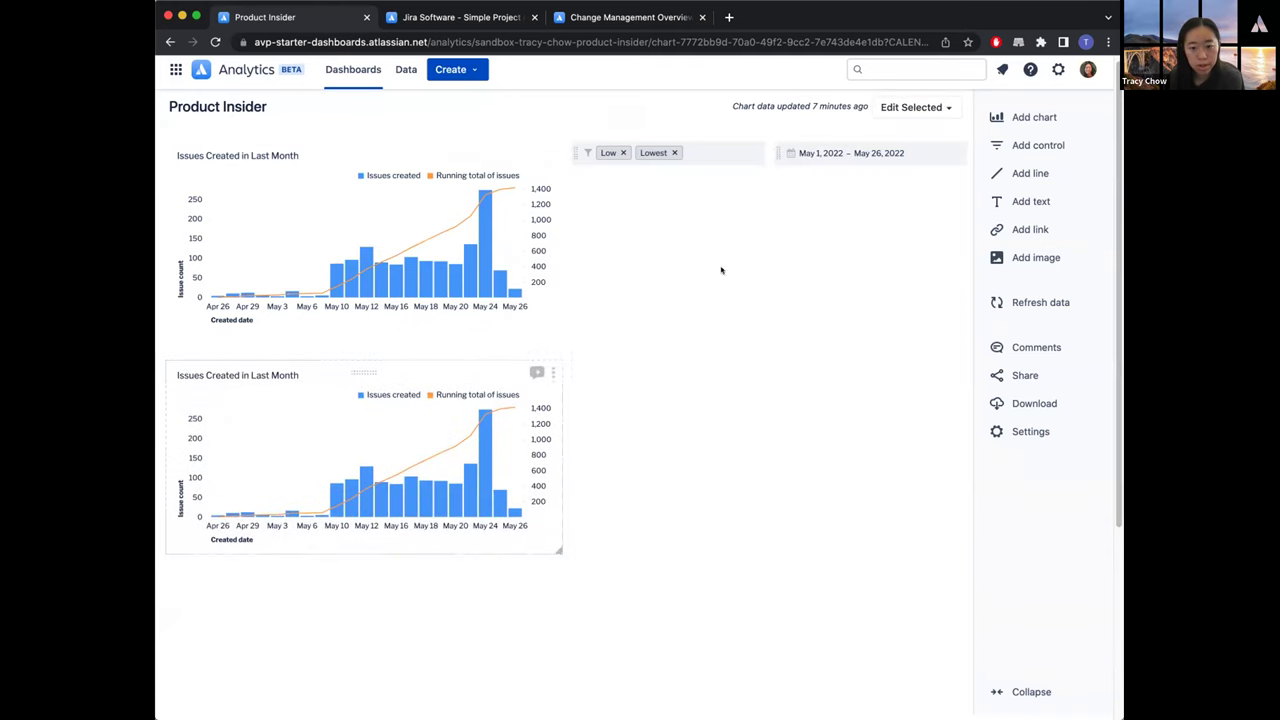
# - Move the priority dropdown and the calendar control down together so they sit beside the copied chart
pyautogui.moveTo(923, 198); pyautogui.dragTo(699, 155)
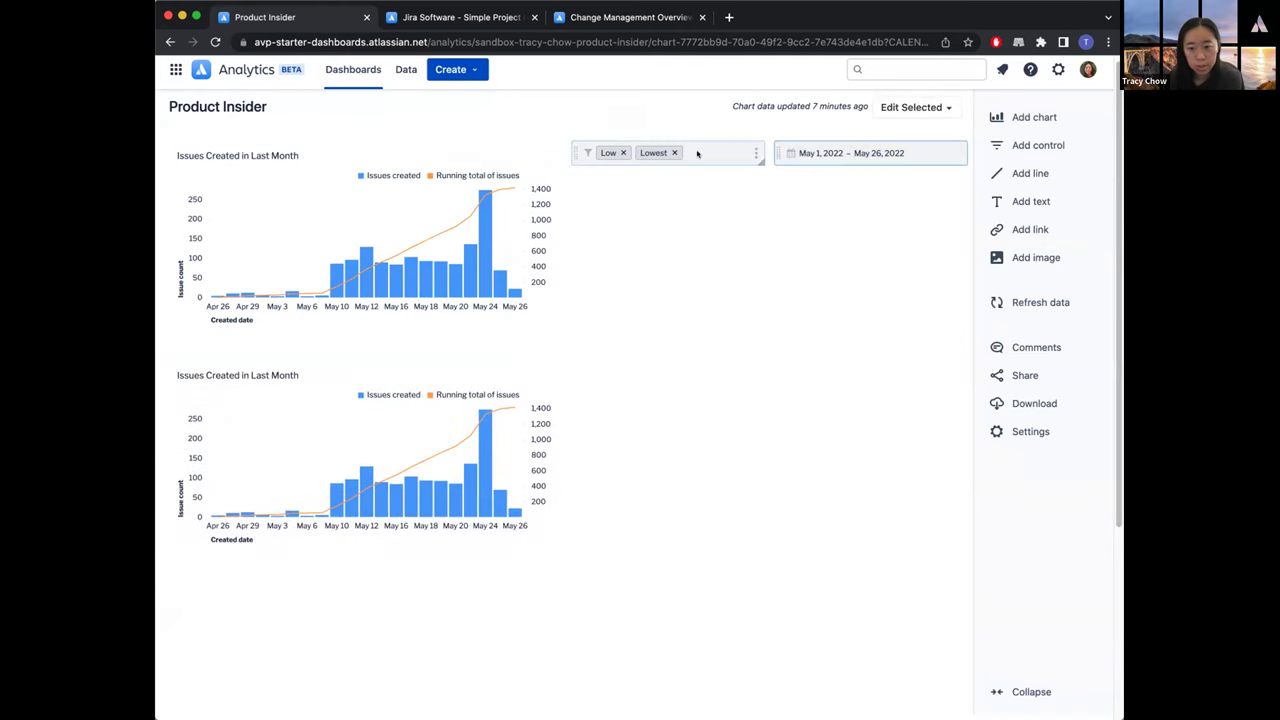
pyautogui.click(577, 165)
pyautogui.moveTo(569, 152); pyautogui.dragTo(572, 372)
pyautogui.moveTo(772, 152); pyautogui.dragTo(778, 372)
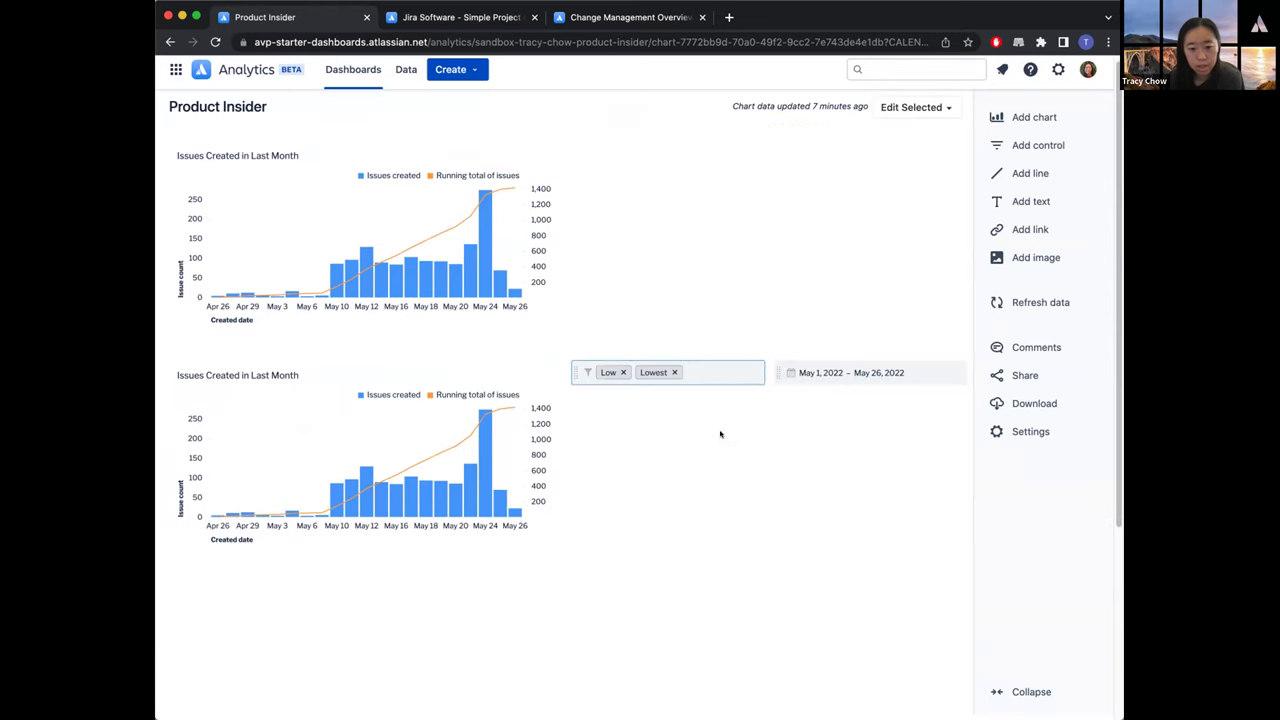
# - Clear the Low and Lowest selections from the priority dropdown
pyautogui.click(553, 372)
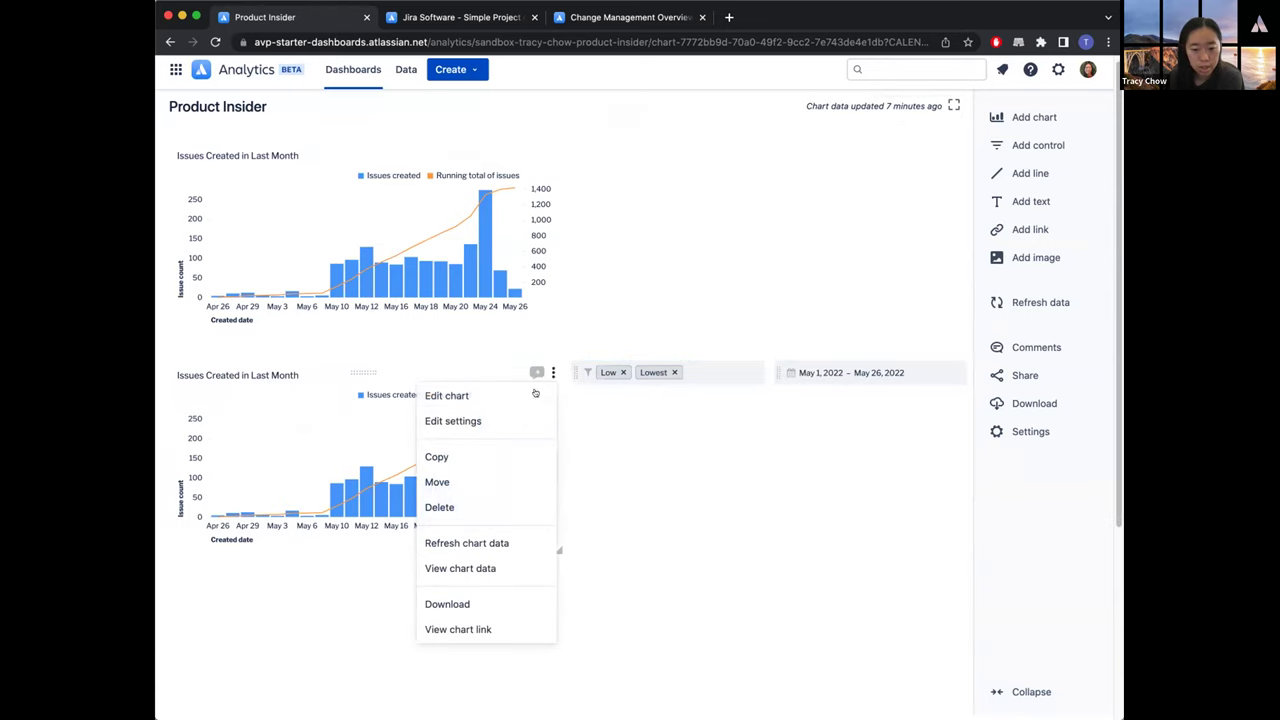
pyautogui.click(712, 401)
pyautogui.click(623, 371)
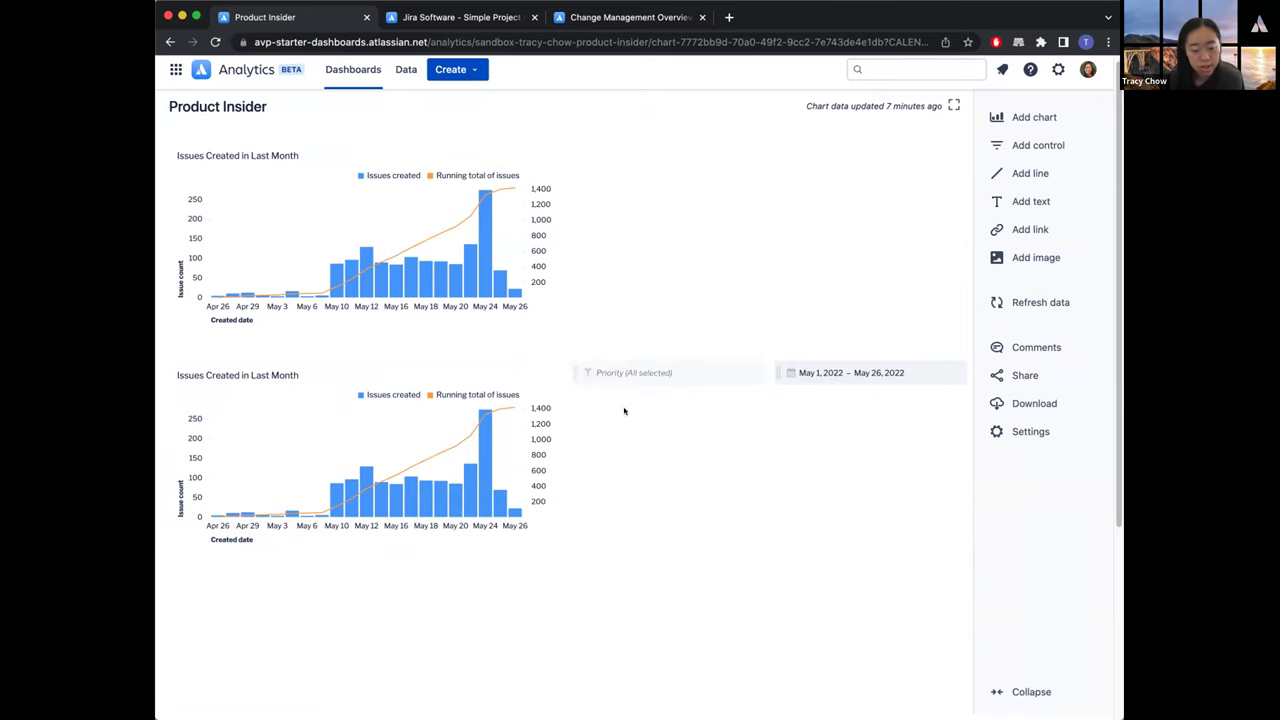
# - Edit the copied "Issues Created in Last Month" chart and delete both rename steps and the running total formula column
pyautogui.click(553, 372)
pyautogui.click(528, 393)
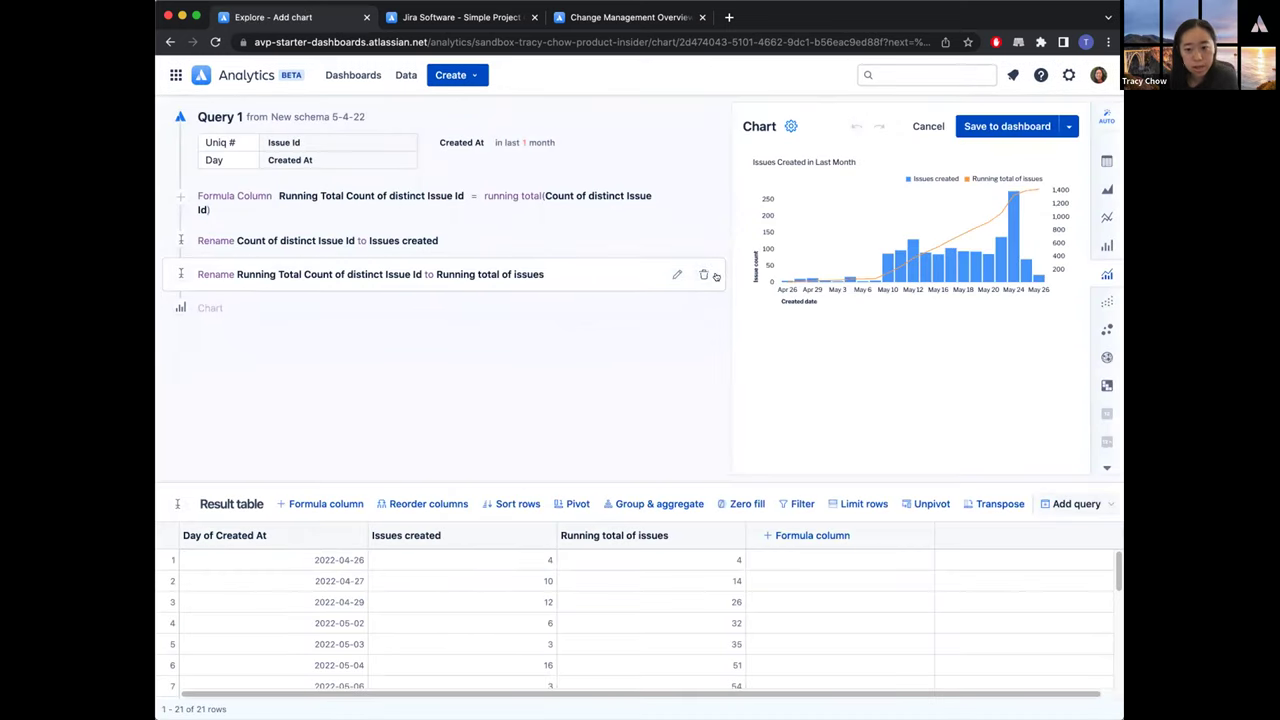
pyautogui.click(703, 275)
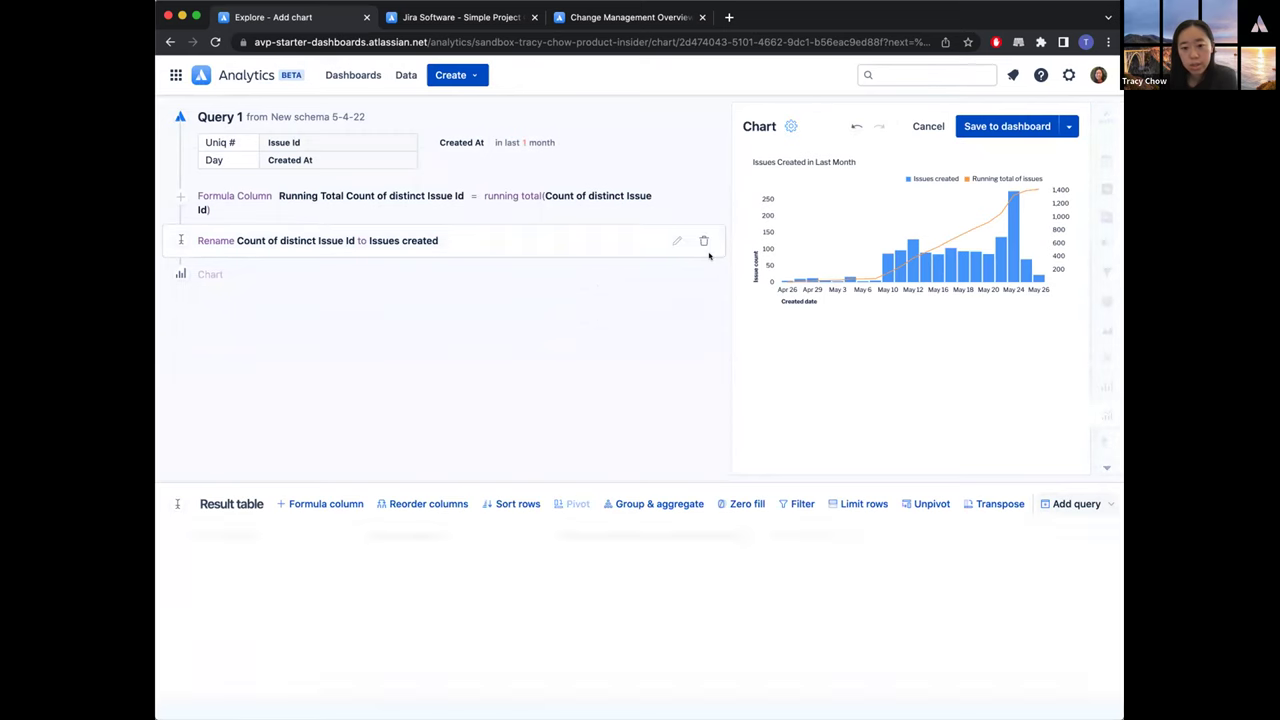
pyautogui.click(703, 240)
pyautogui.click(703, 200)
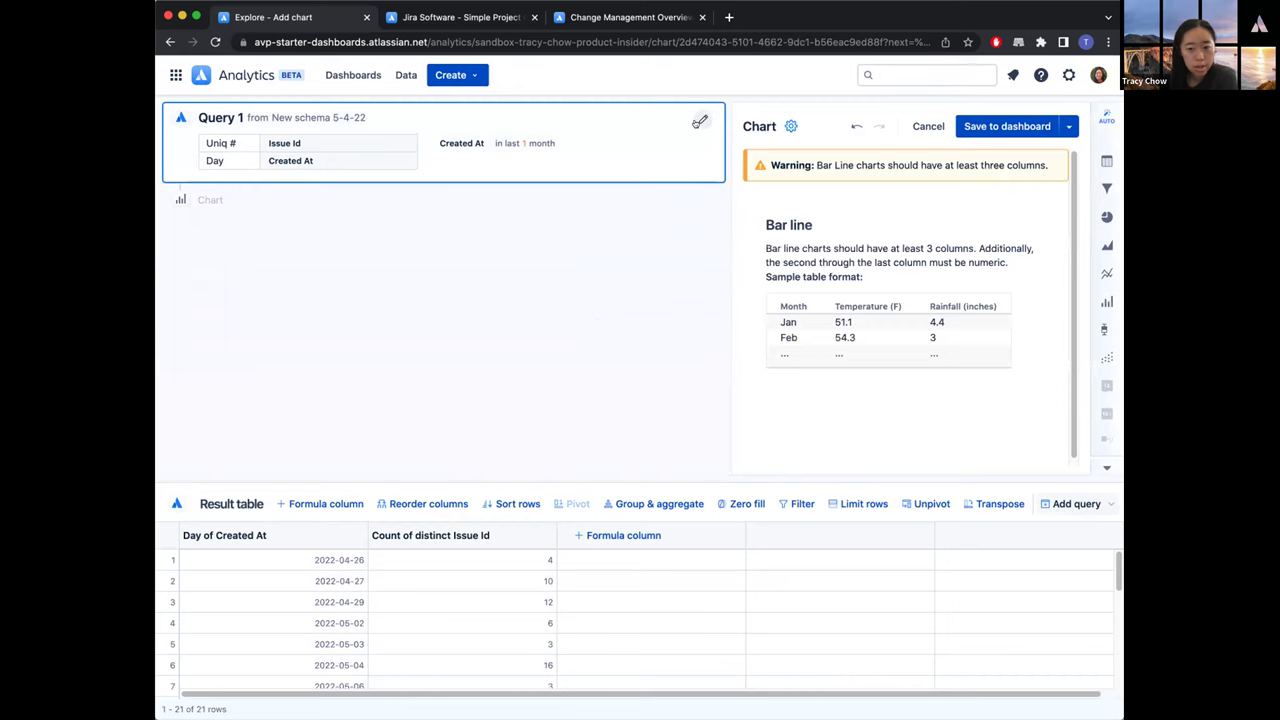
# - Change Query 1's Created At filter to between and including {CALENDAR.START} and {CALENDAR.END}
pyautogui.click(699, 121)
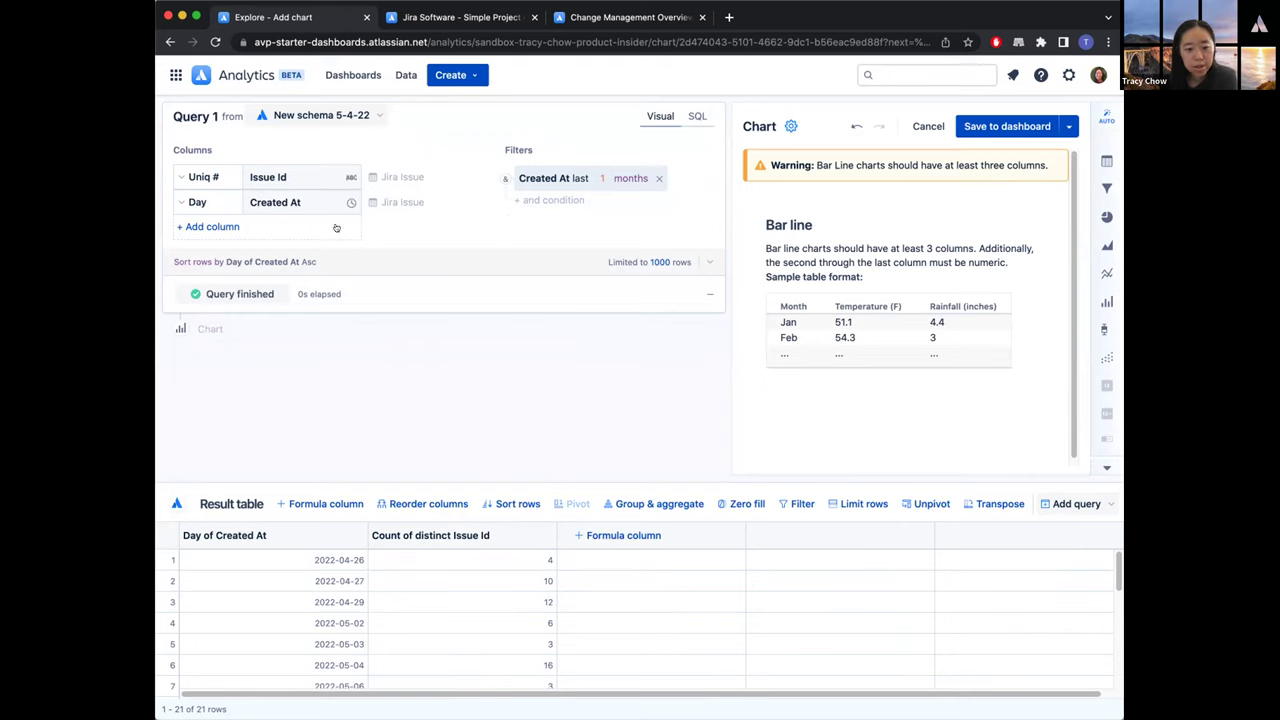
pyautogui.click(583, 178)
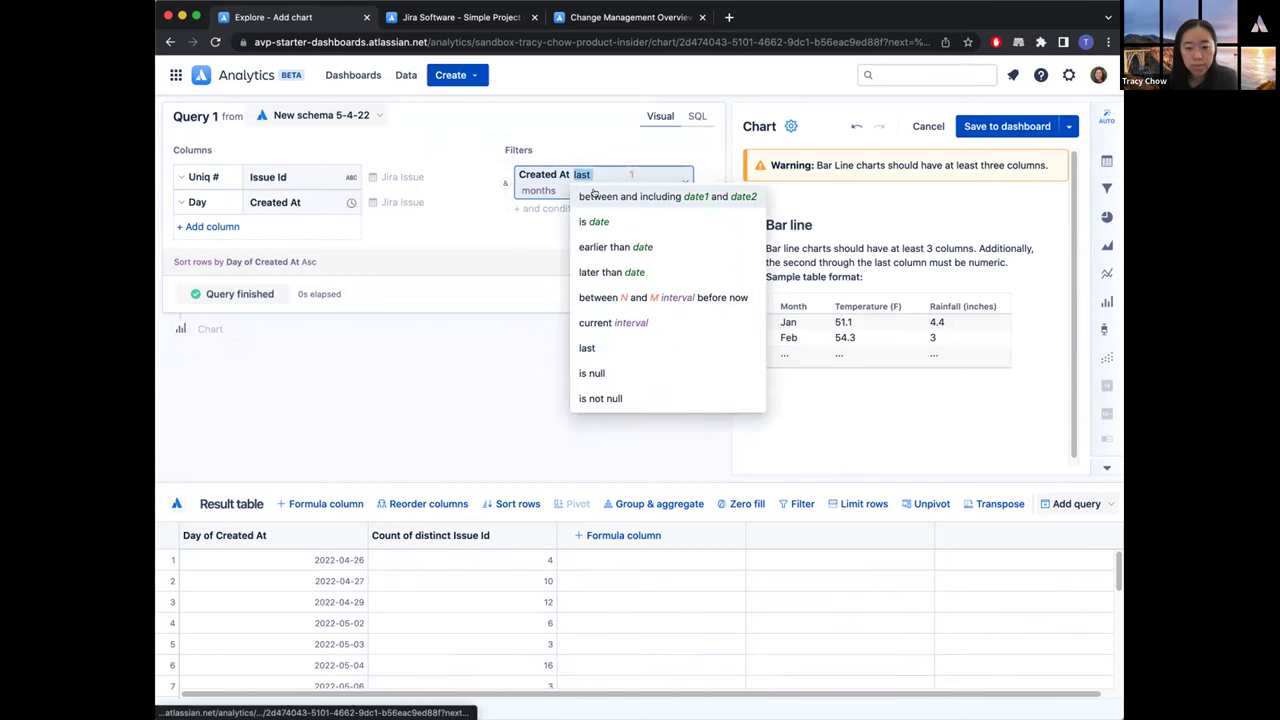
pyautogui.click(596, 196)
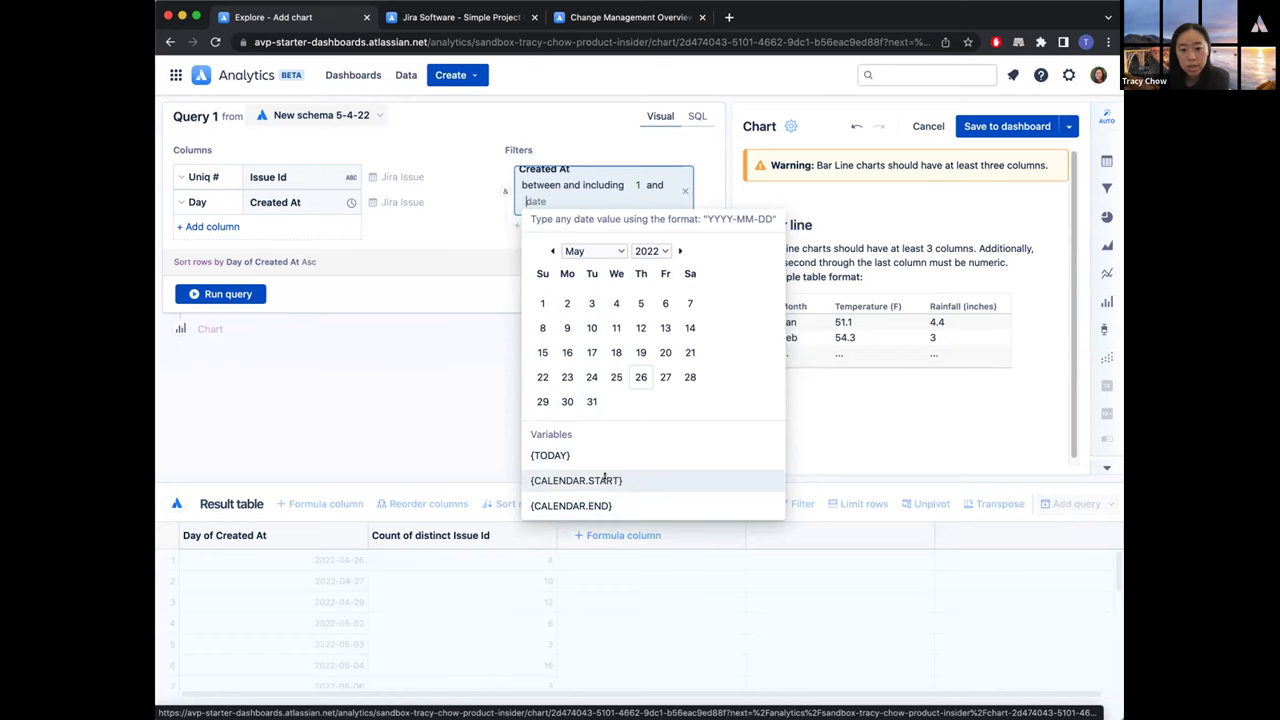
pyautogui.click(608, 480)
pyautogui.click(637, 190)
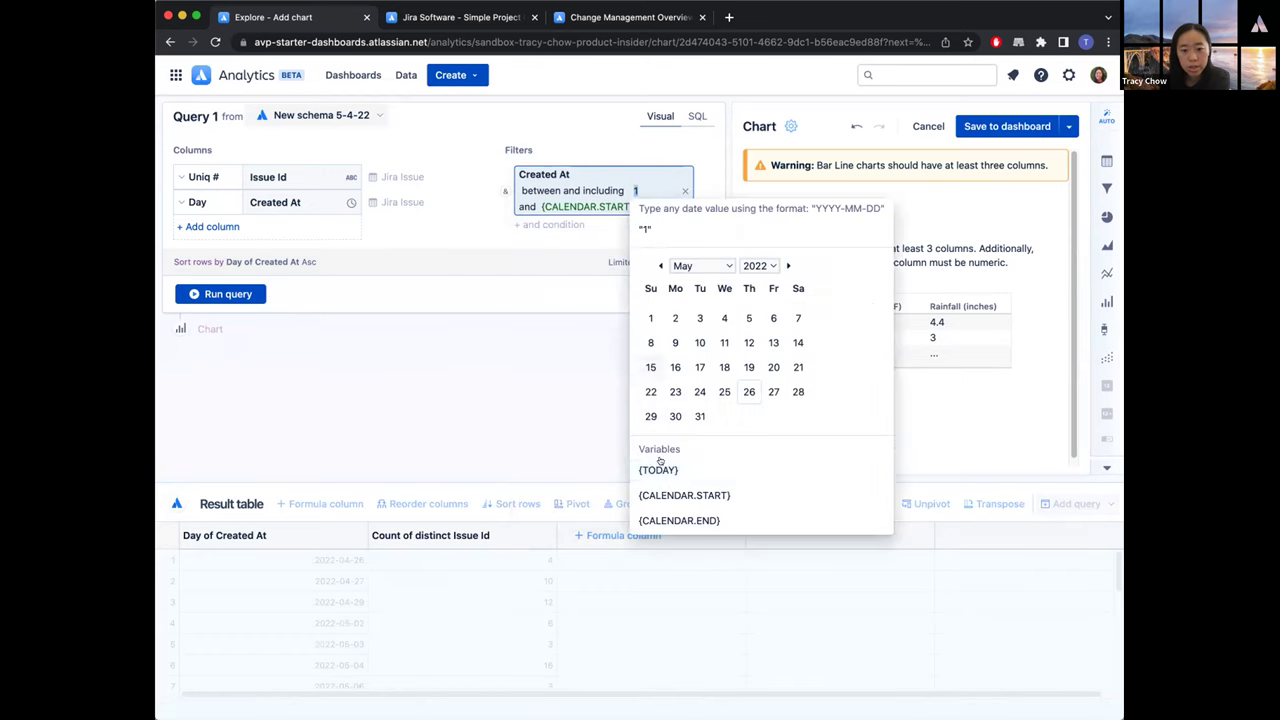
pyautogui.click(664, 492)
pyautogui.click(593, 223)
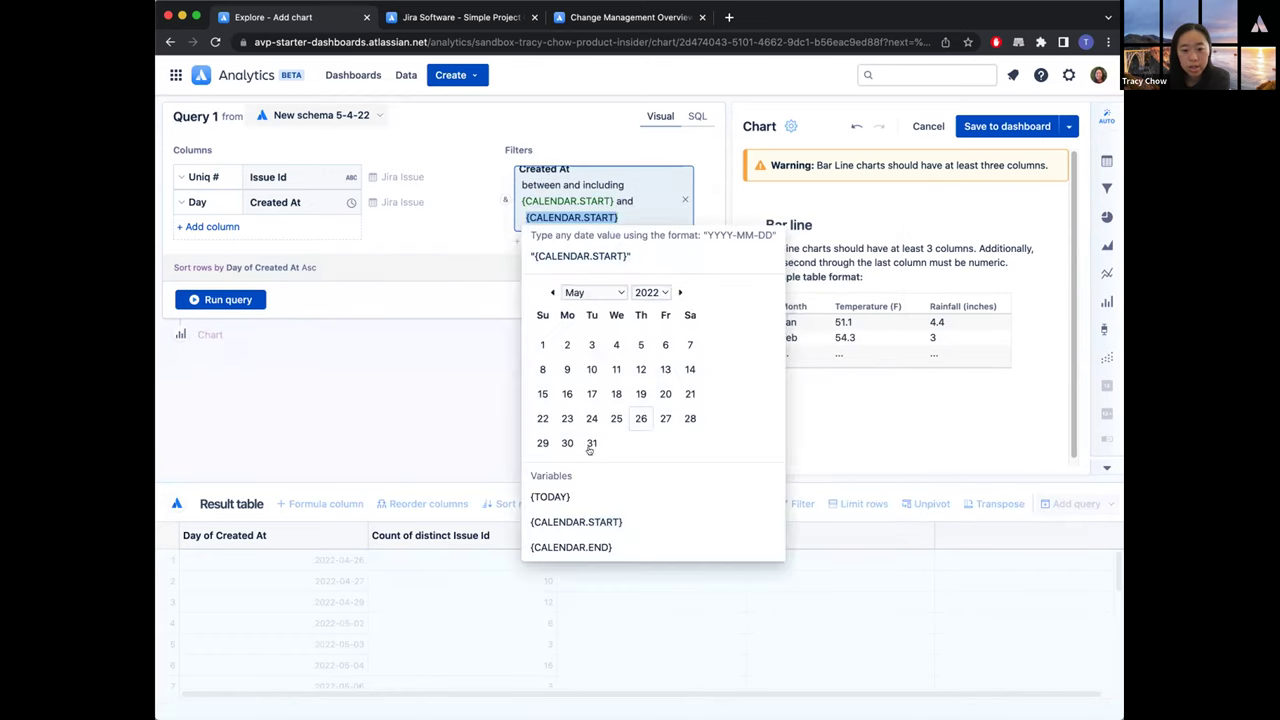
pyautogui.click(574, 543)
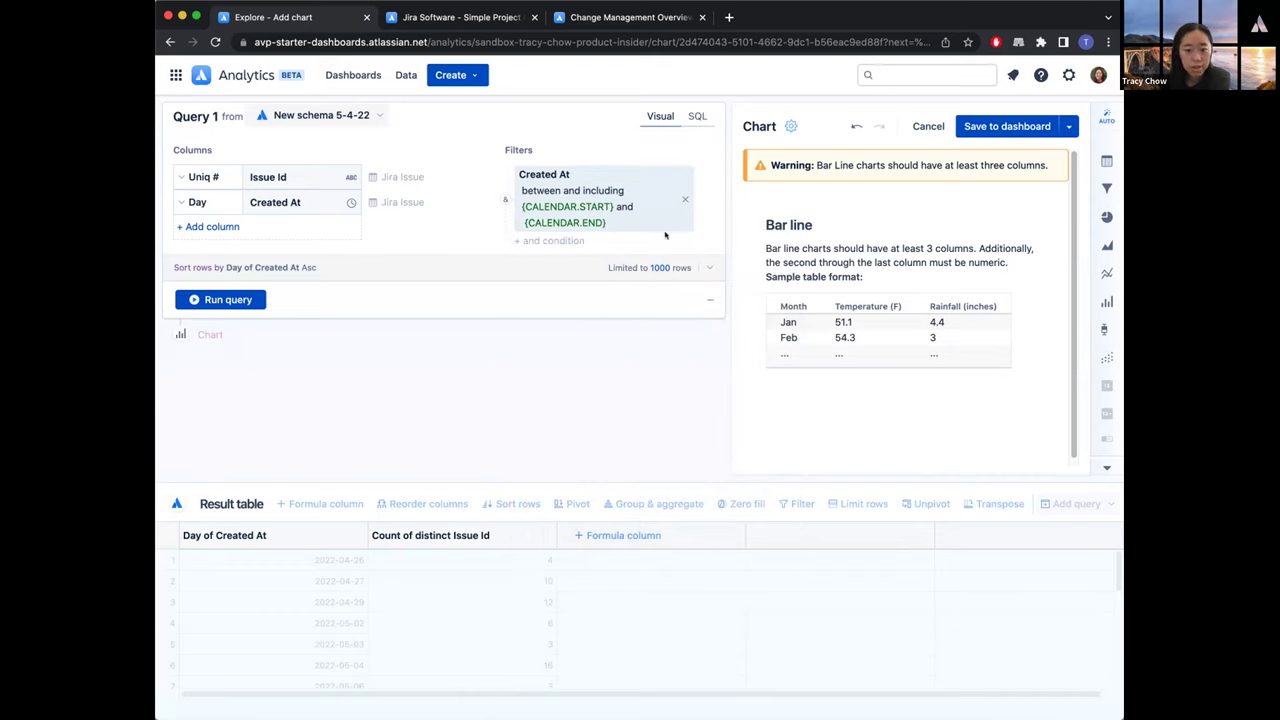
# - Add a filter to Query 1 requiring the Jira Issue Priority column to be one of {PRIORITY}
pyautogui.click(567, 241)
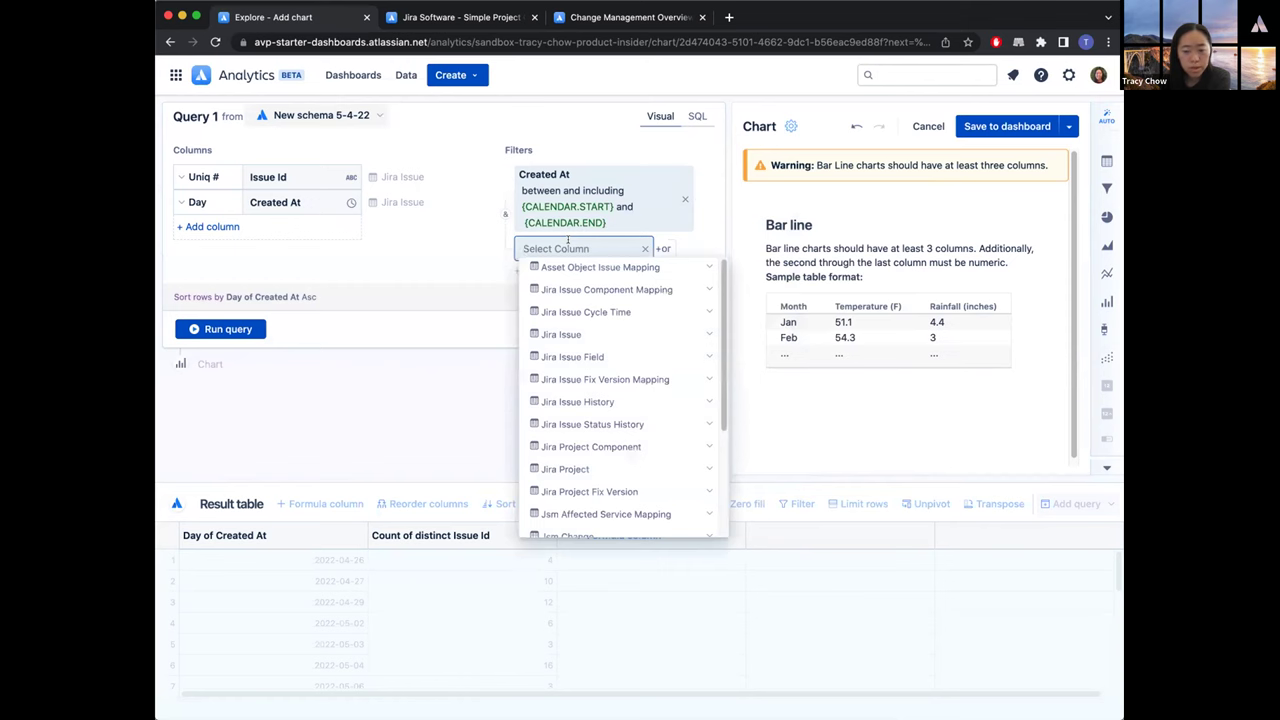
pyautogui.click(603, 333)
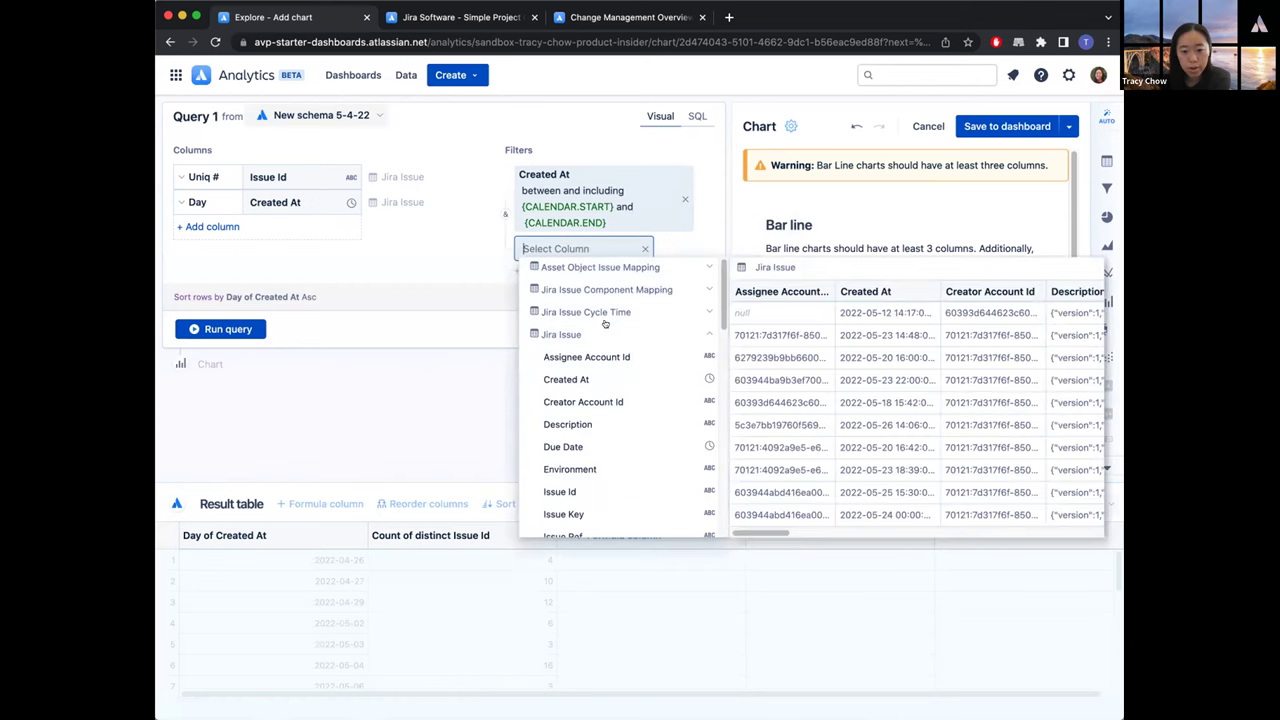
pyautogui.scroll(-4, 720, 298)
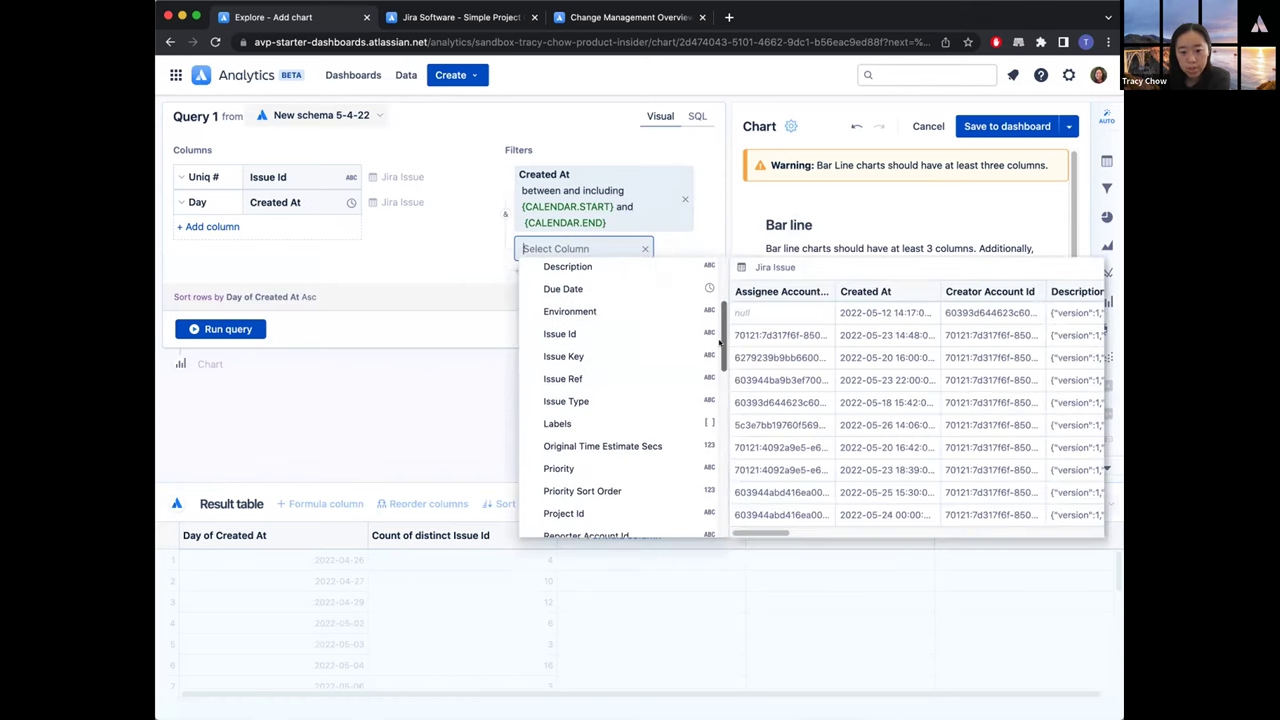
pyautogui.click(590, 436)
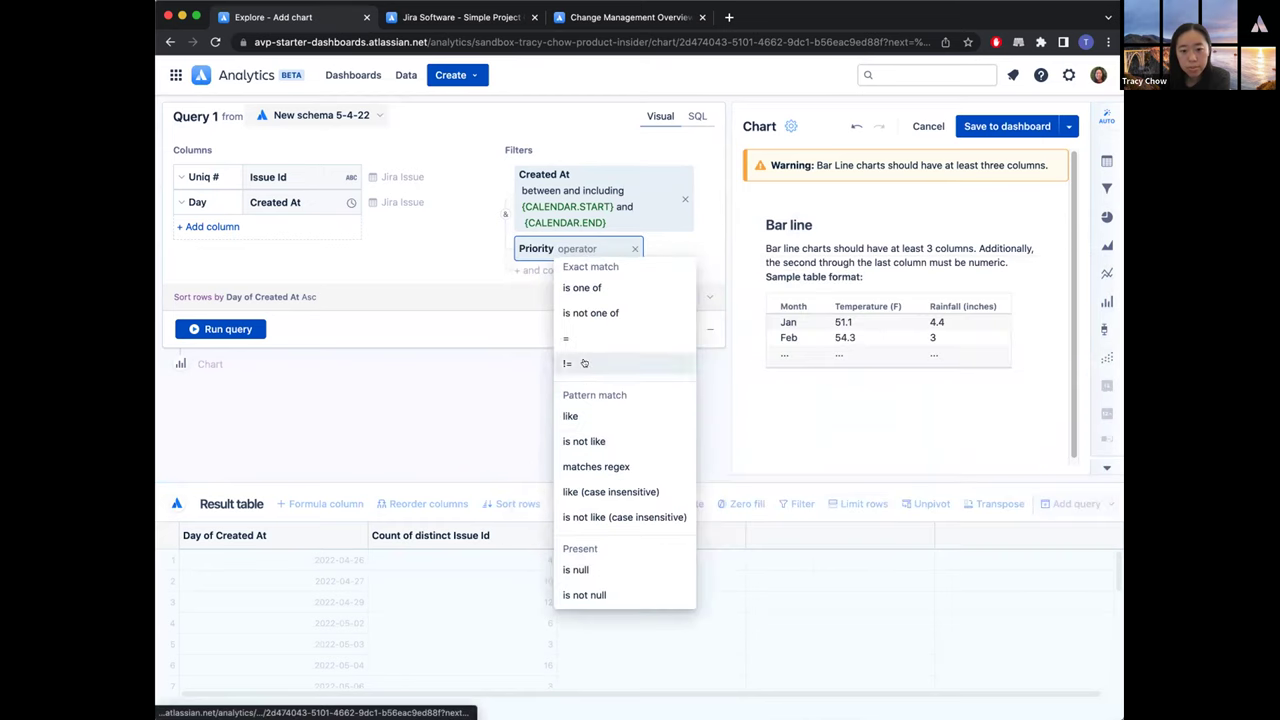
pyautogui.click(579, 289)
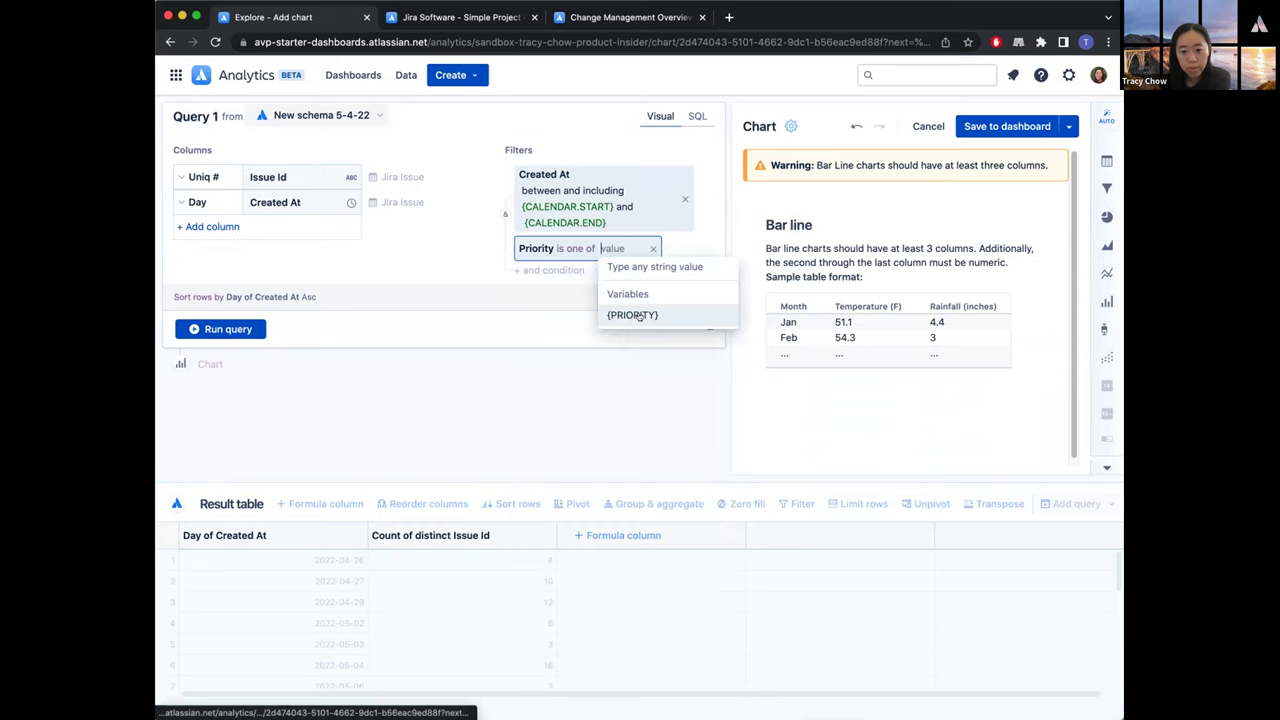
pyautogui.click(640, 320)
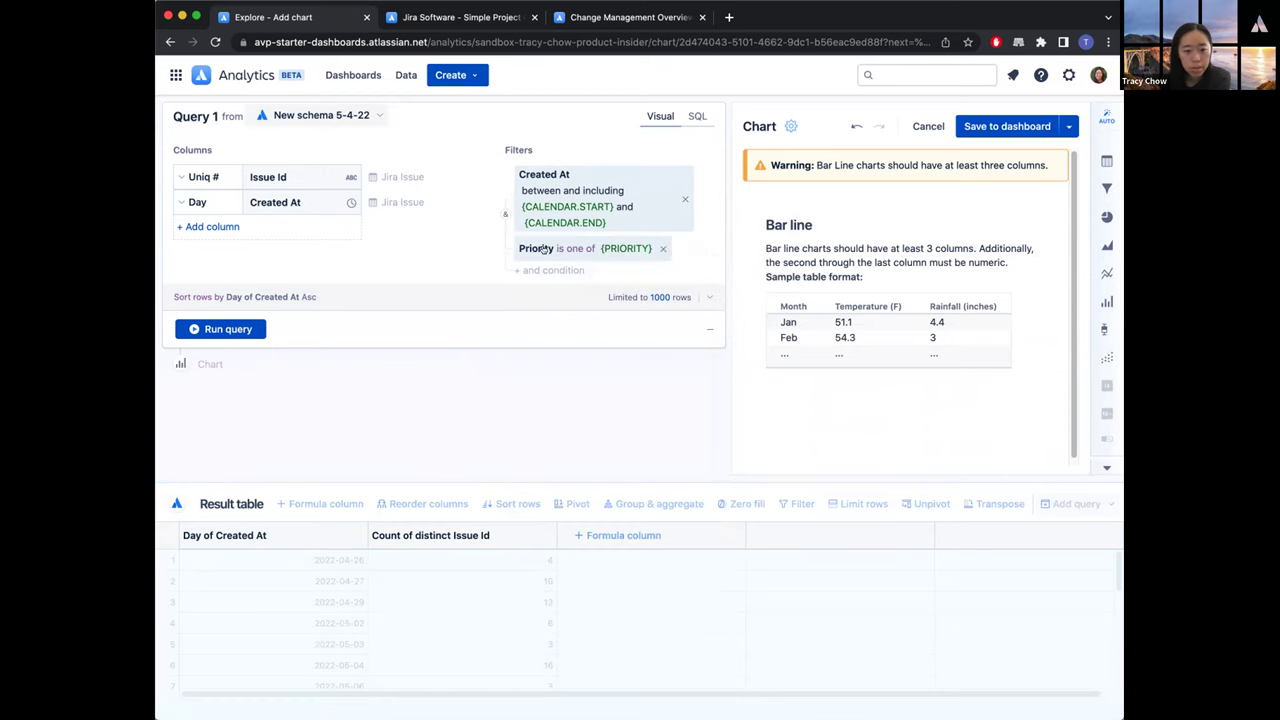
# - Add the Jira Issue Priority column to Query 1 as a group and run the query
pyautogui.click(211, 227)
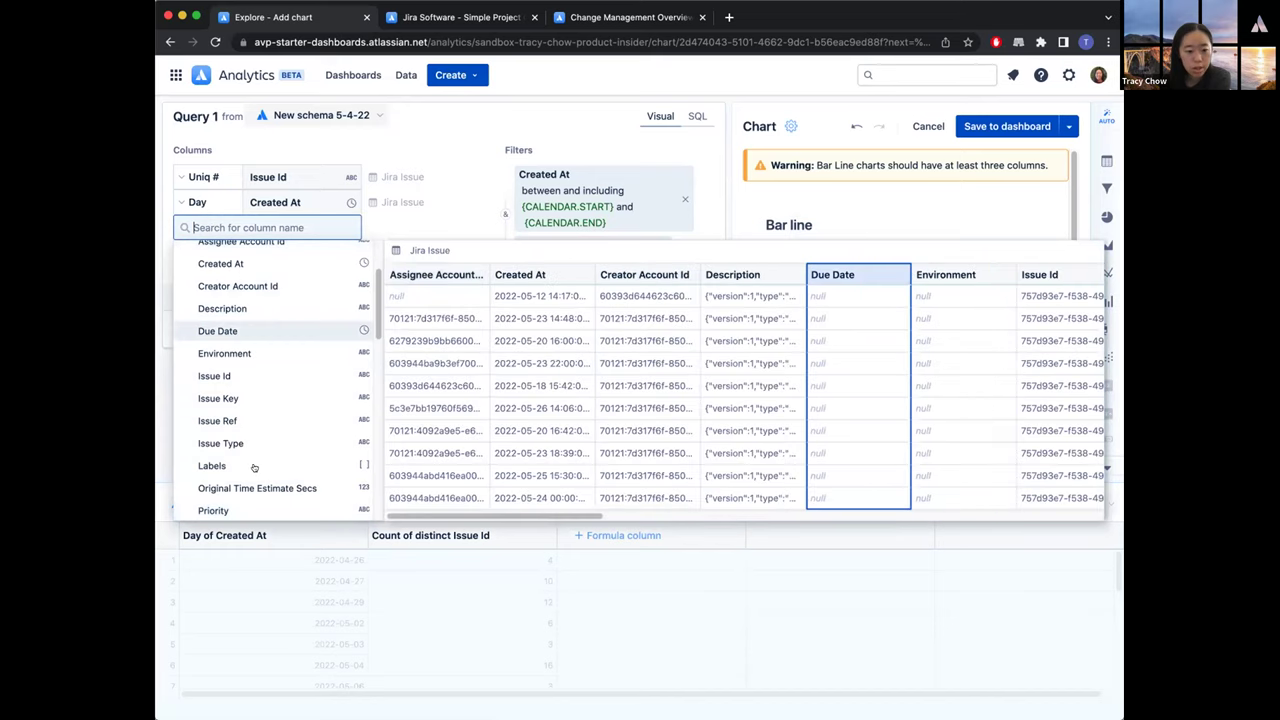
pyautogui.click(213, 510)
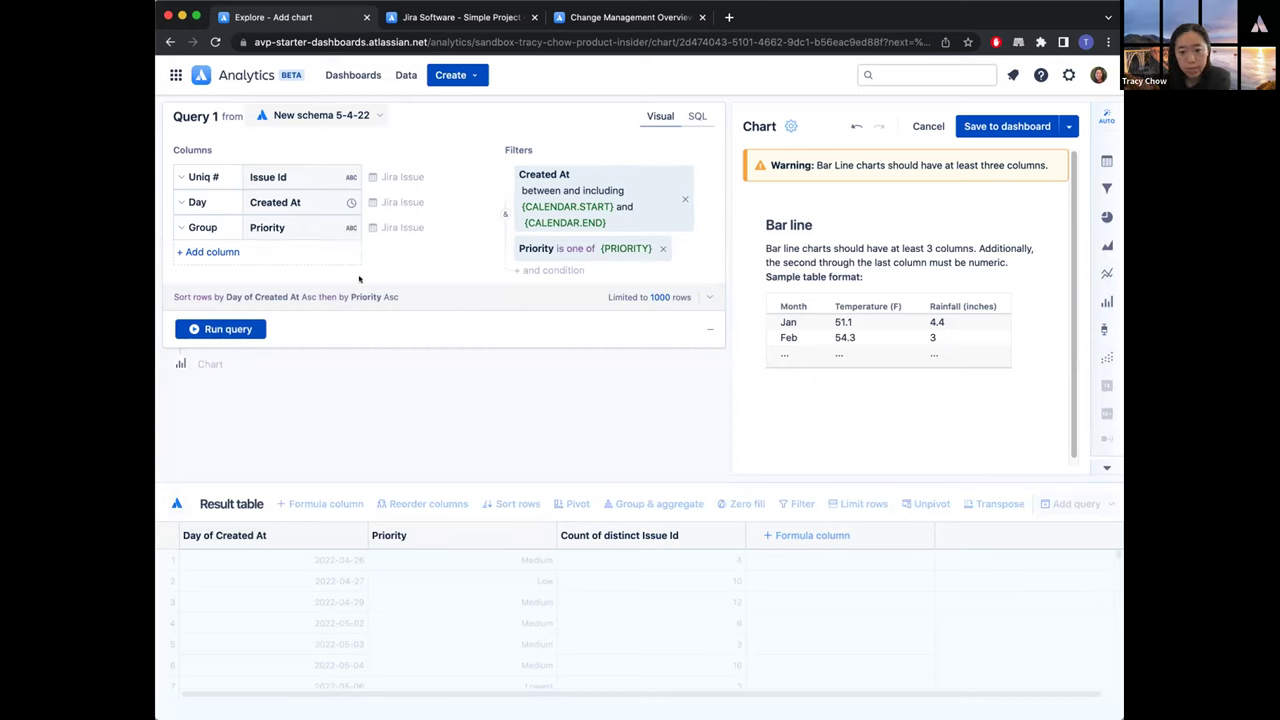
pyautogui.click(218, 329)
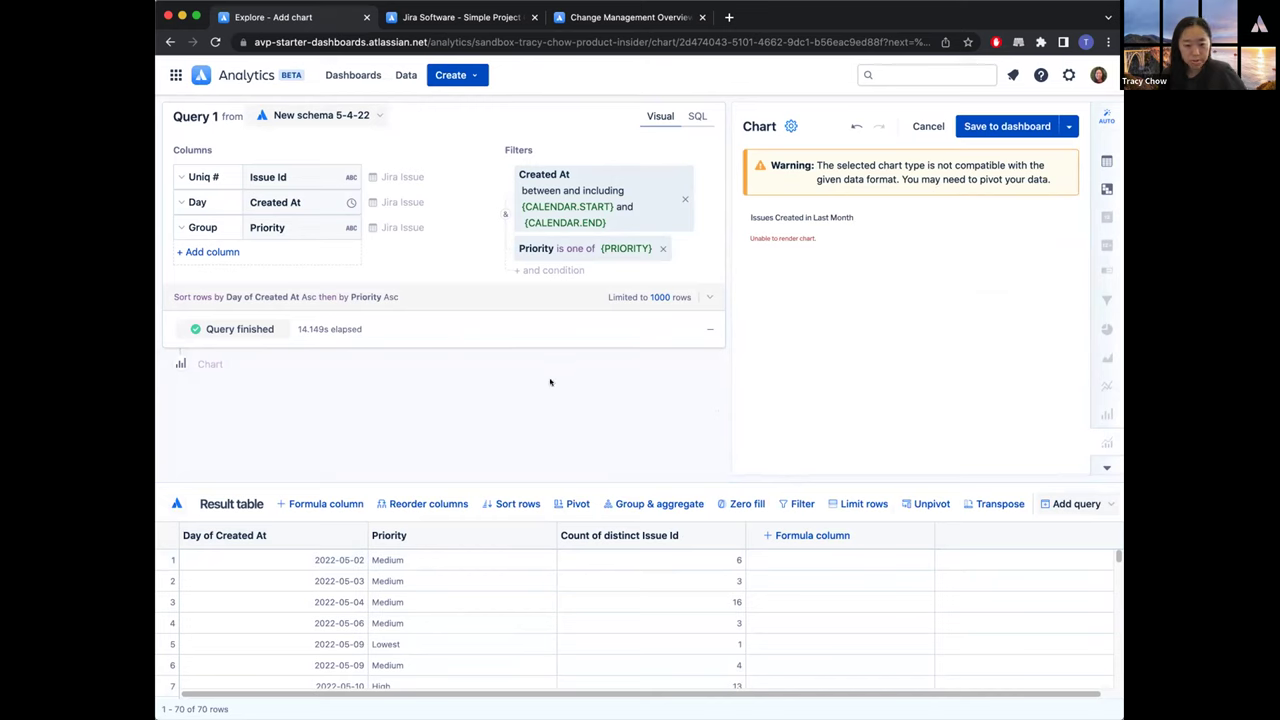
# - Pivot the result table on Priority, sorted ascending with duplicates summed, and change the chart type to a bar chart
pyautogui.click(572, 503)
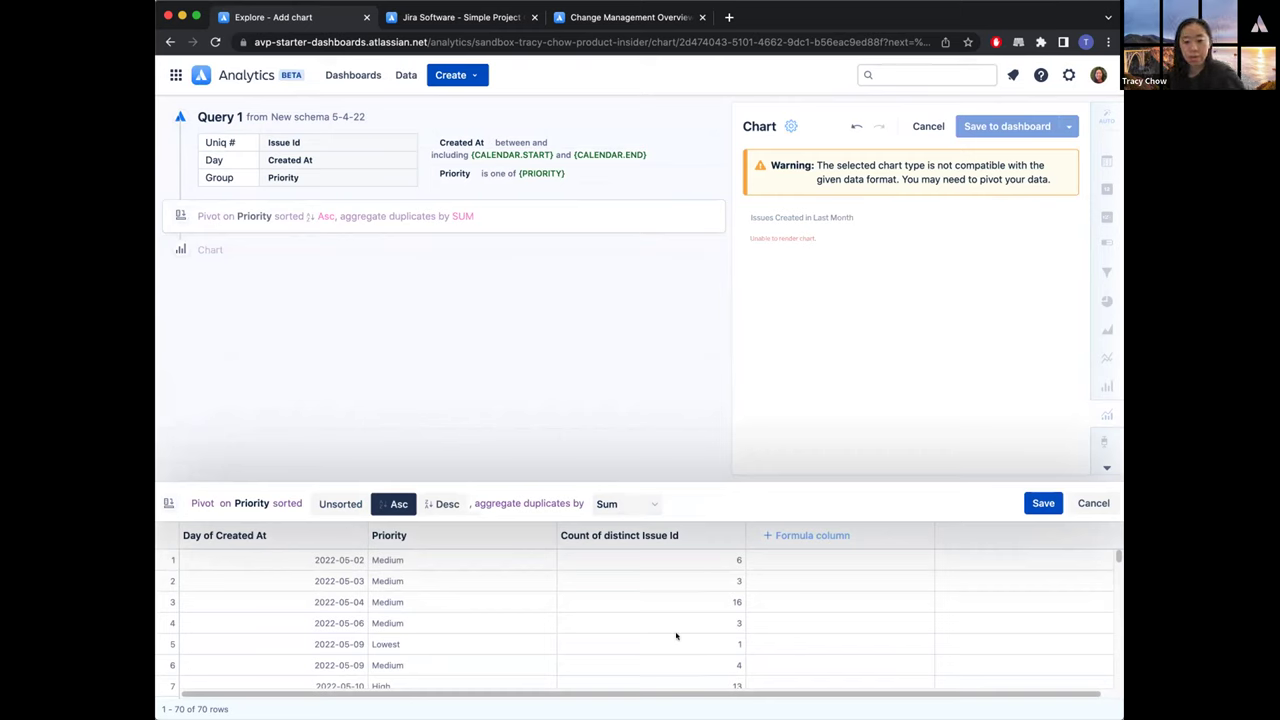
pyautogui.click(1040, 503)
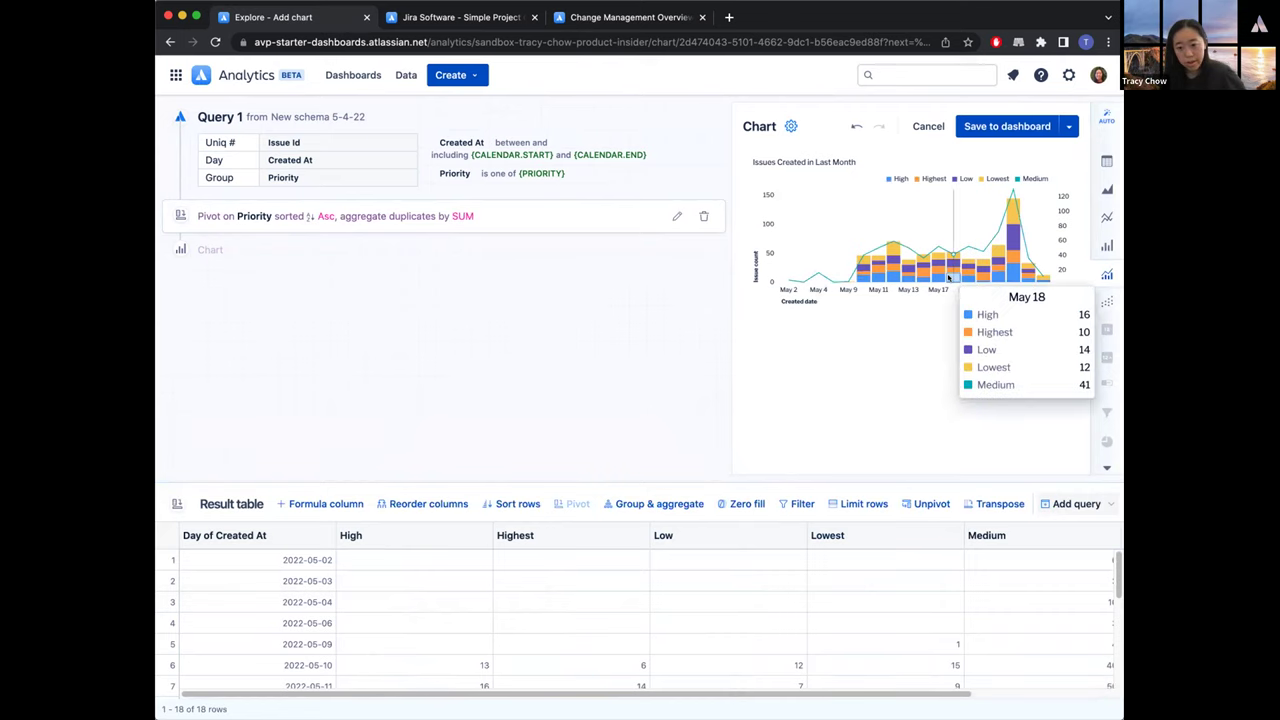
pyautogui.click(1104, 245)
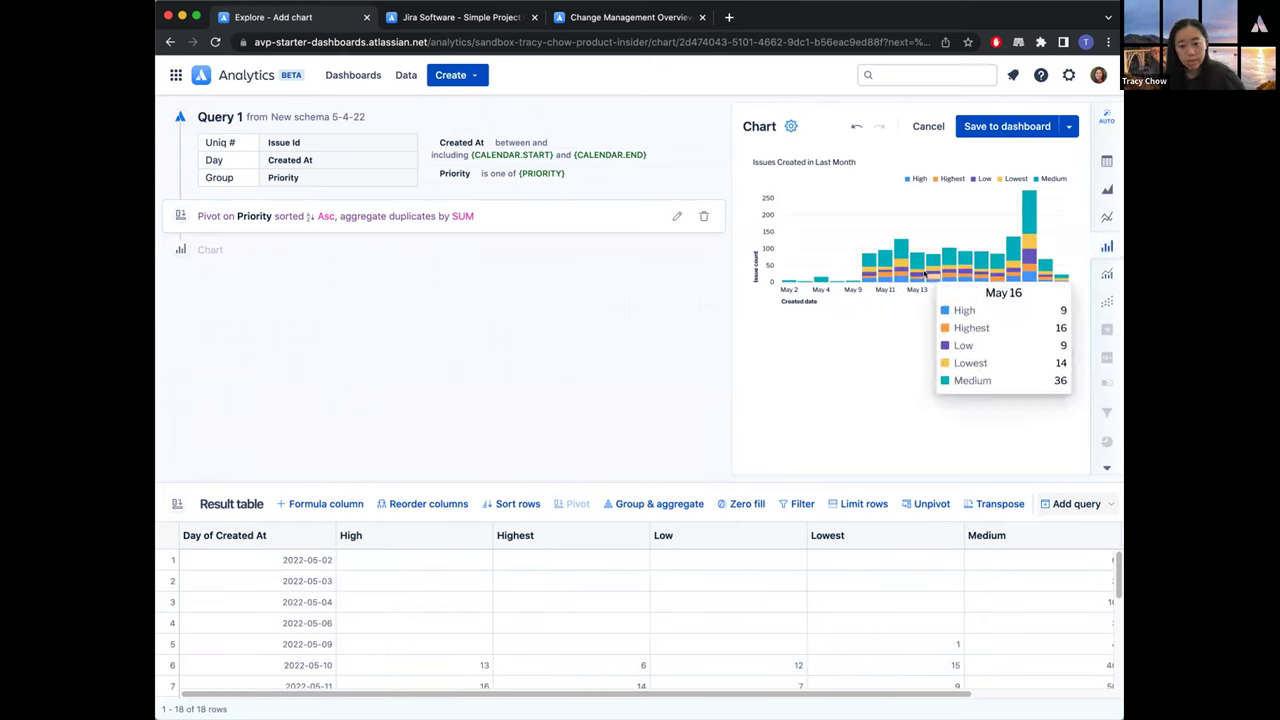
# - Change the chart title to "Issues Created by Priority" and save the chart to the dashboard
pyautogui.click(791, 126)
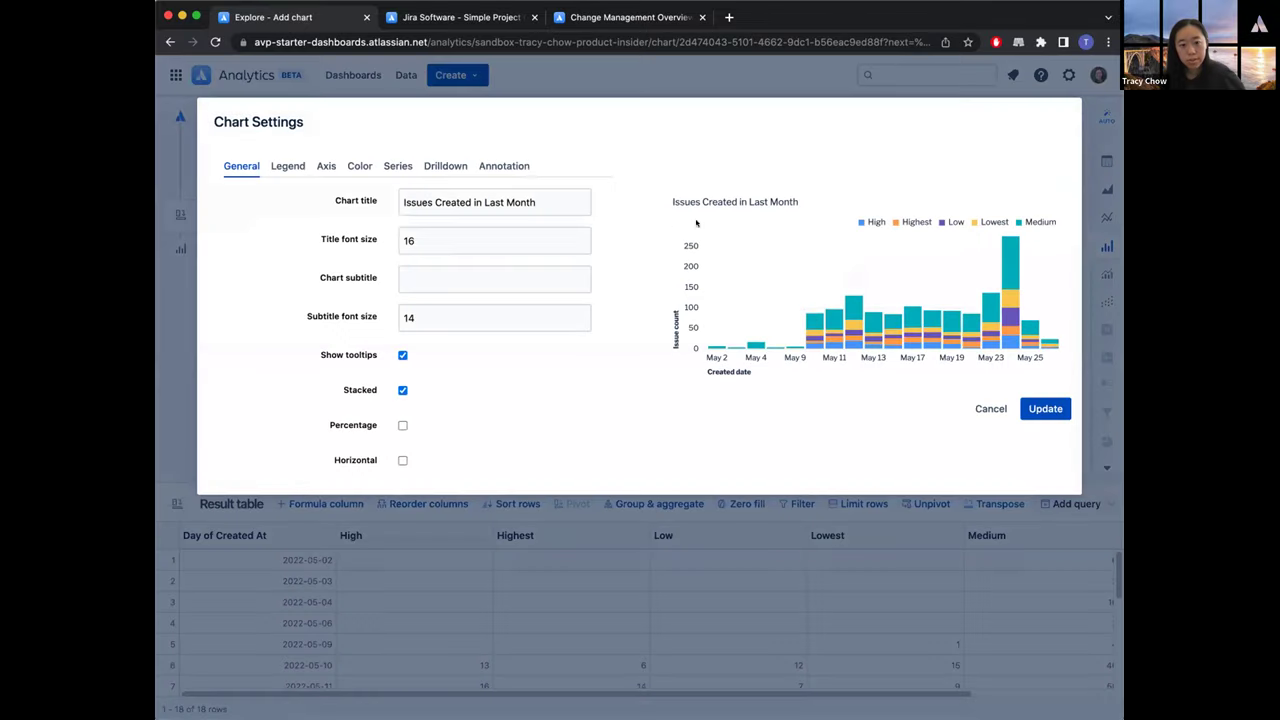
pyautogui.moveTo(541, 200); pyautogui.dragTo(466, 197)
pyautogui.press('BackSpace')
pyautogui.write('by Priority')
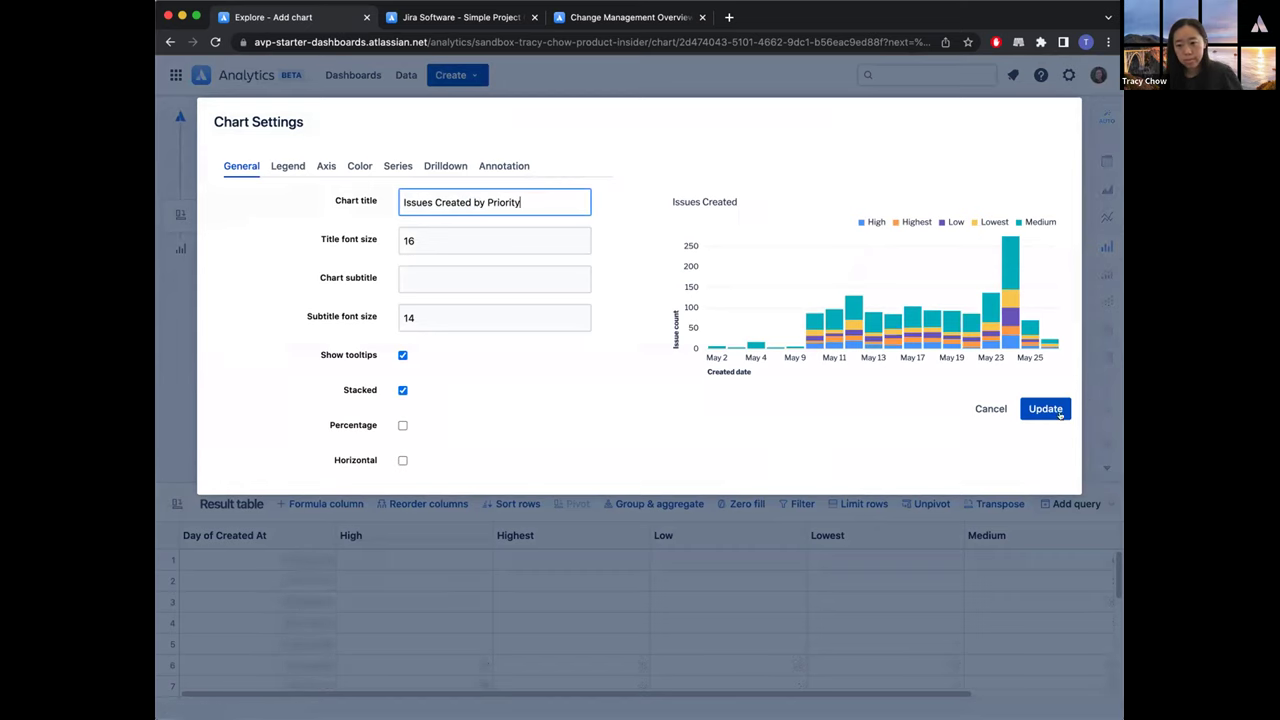
pyautogui.click(1045, 409)
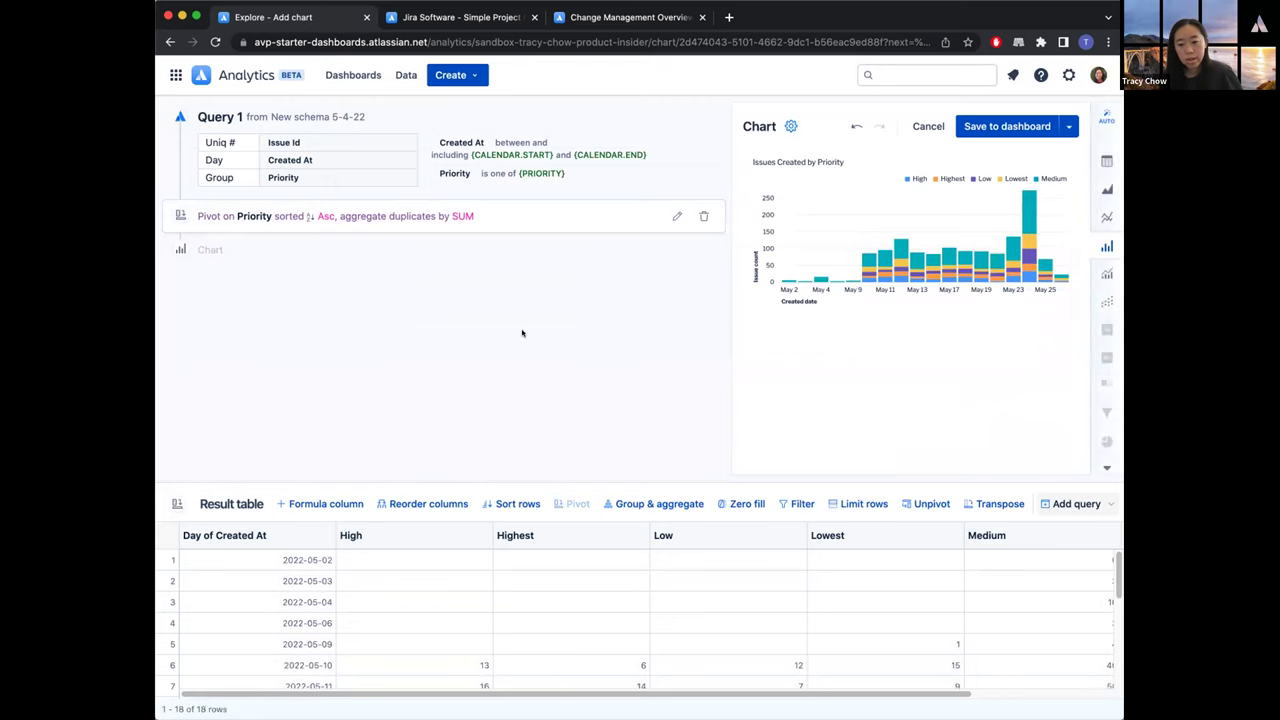
pyautogui.click(1020, 120)
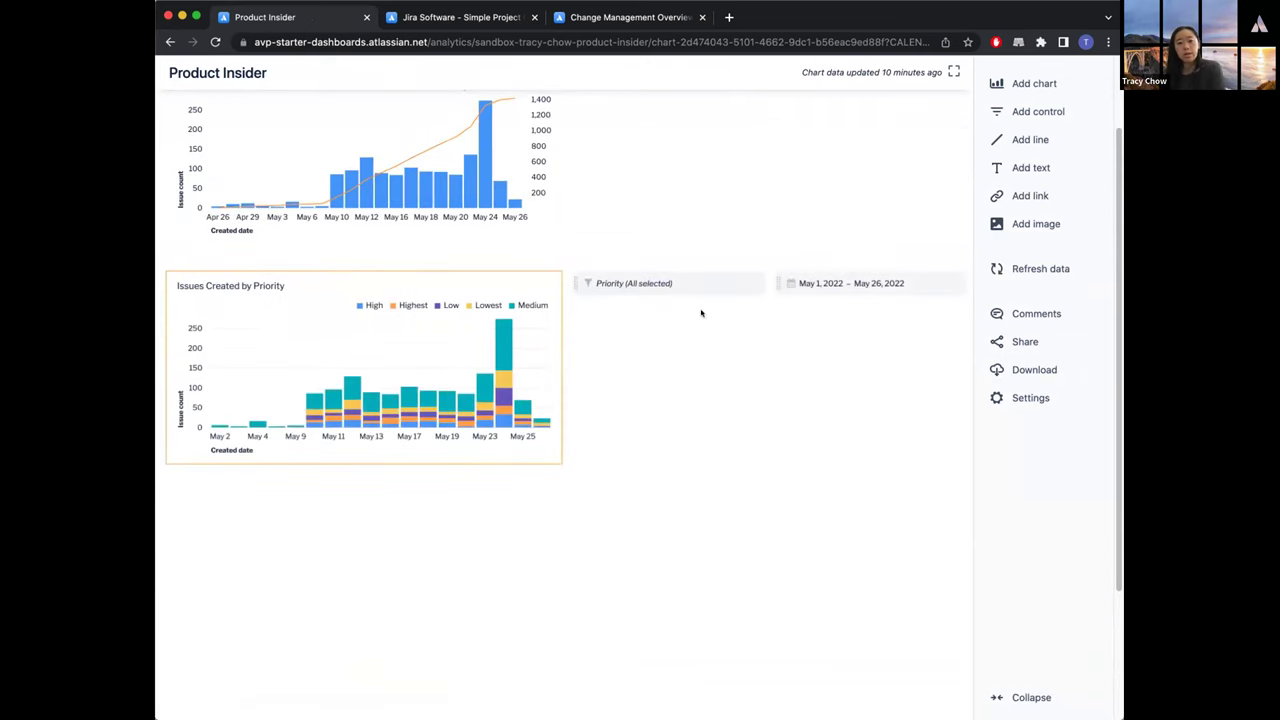
# - Select the values Highest and Low in the priority dropdown
pyautogui.click(758, 285)
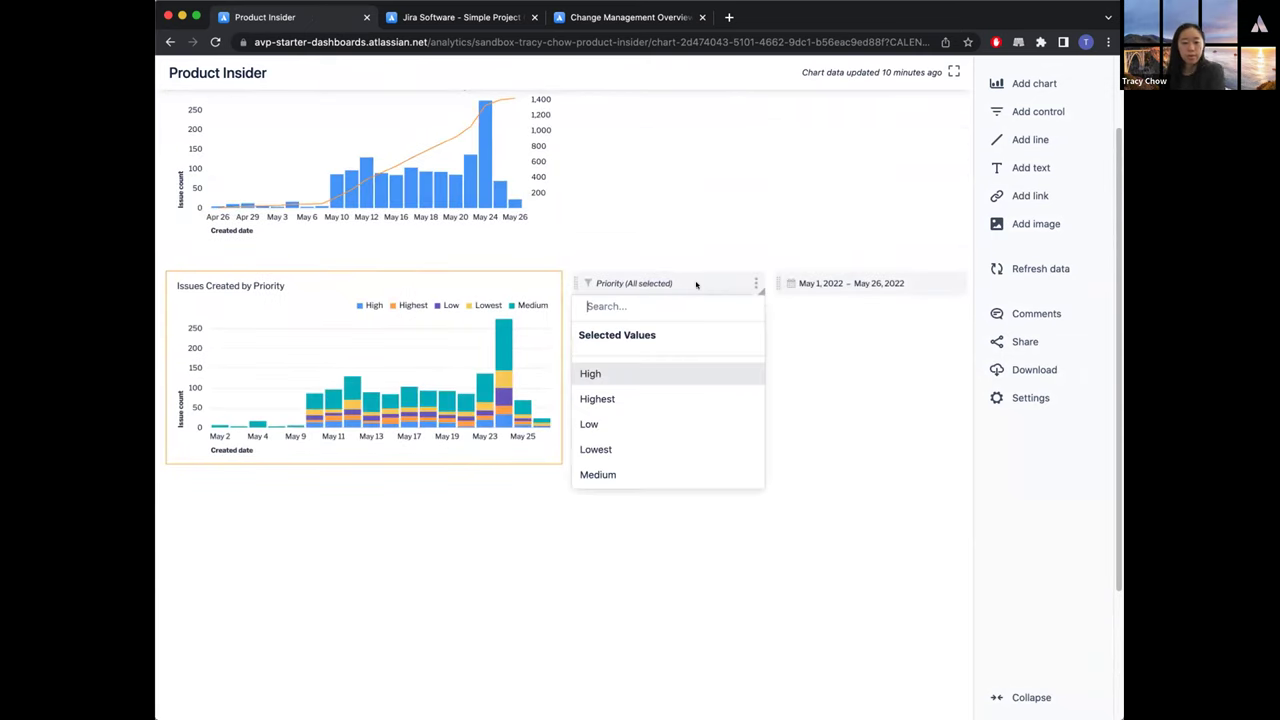
pyautogui.click(669, 399)
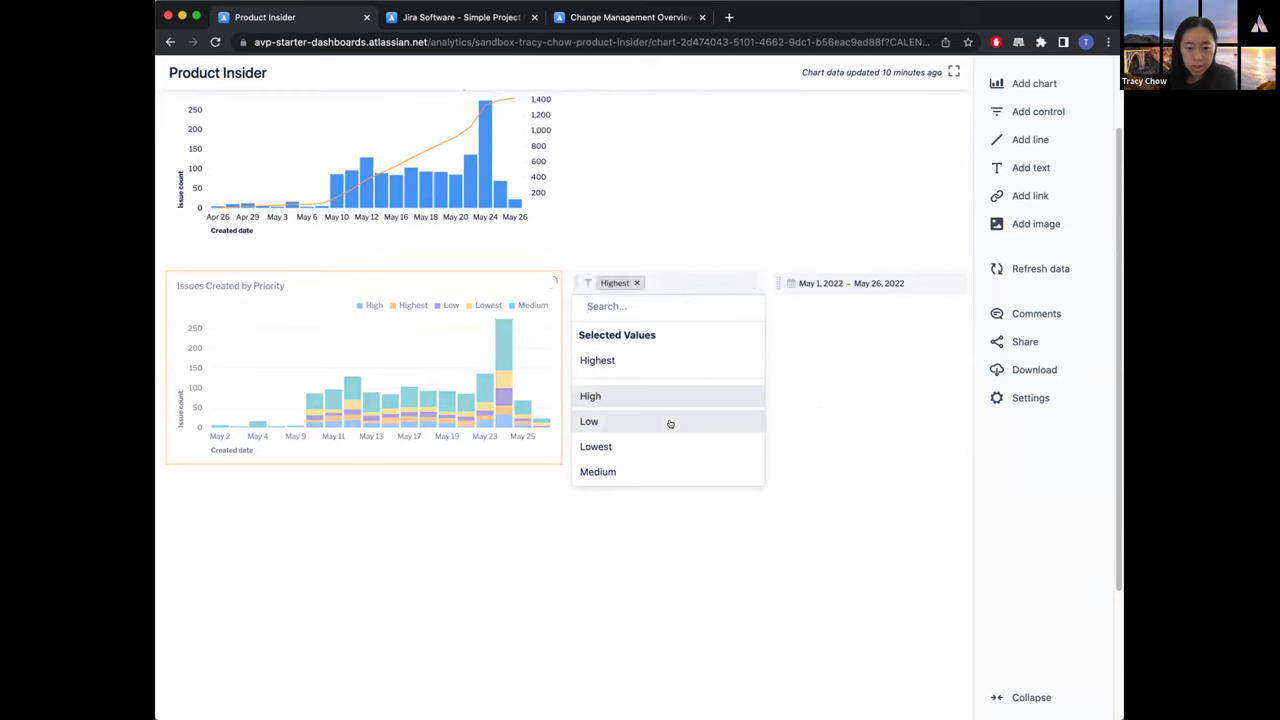
pyautogui.click(669, 422)
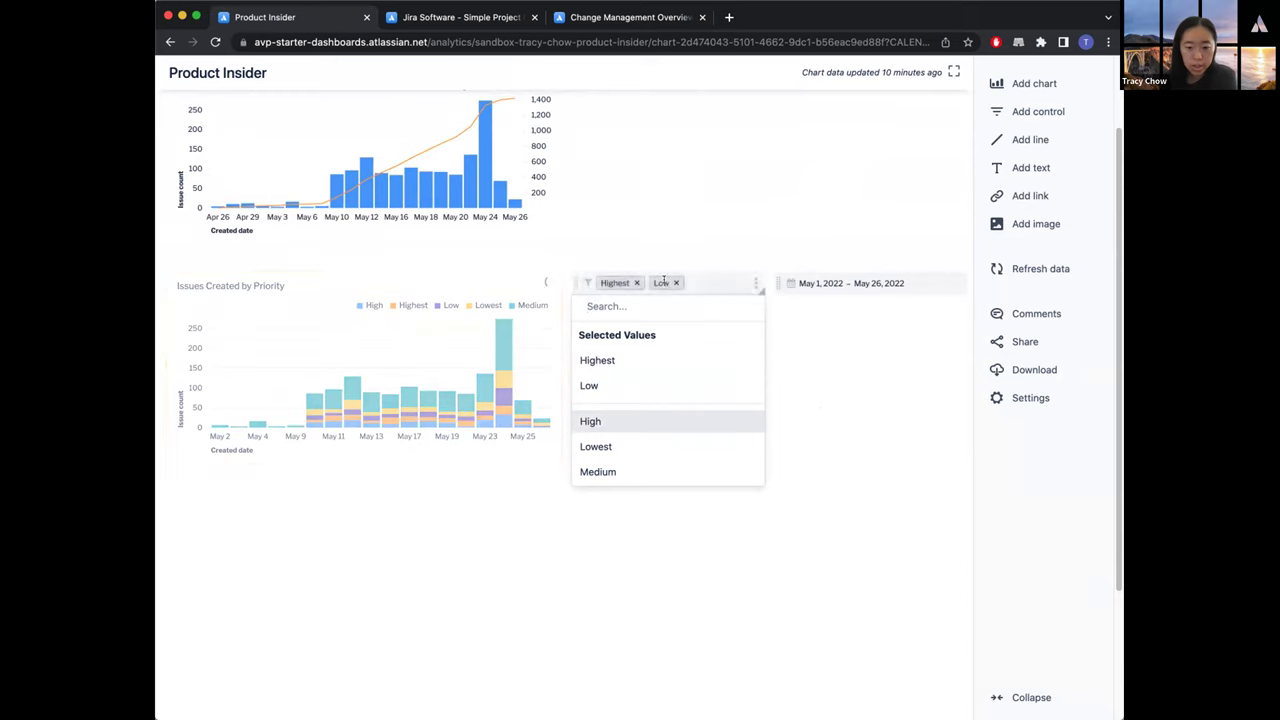
pyautogui.click(866, 346)
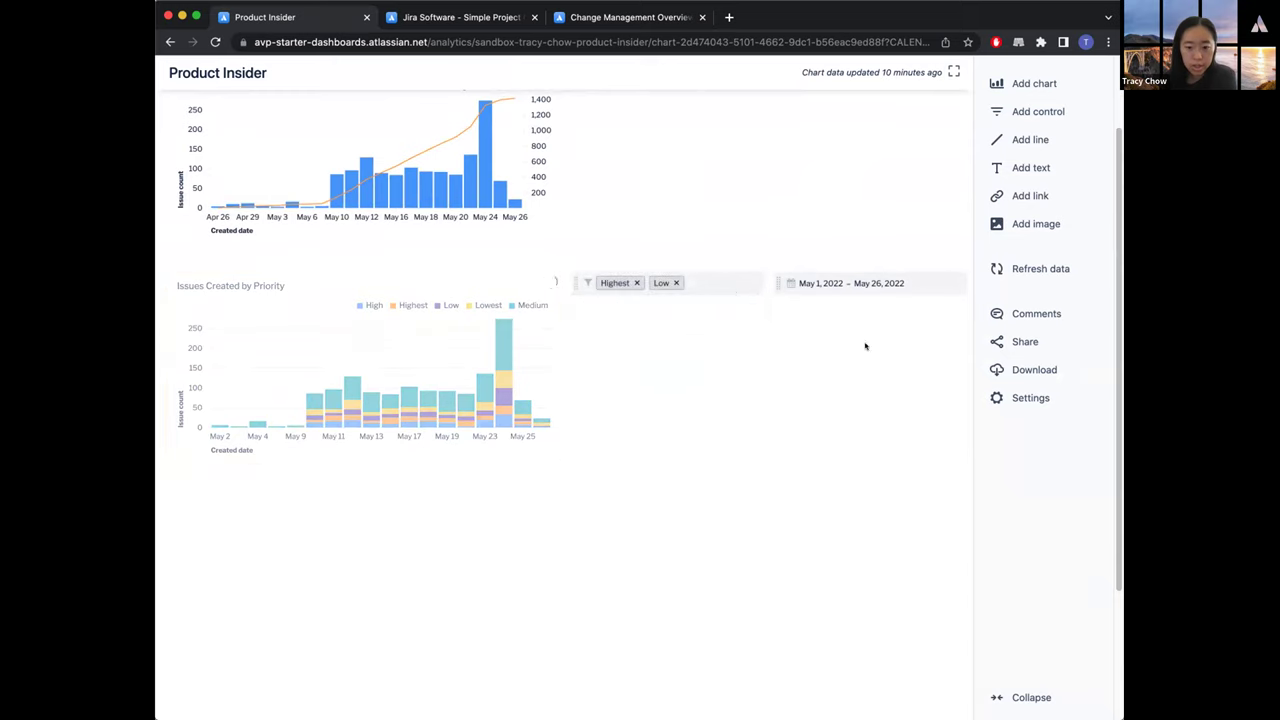
# - Set the calendar control's From date to April 25, 2022 and update the date range
pyautogui.click(834, 283)
pyautogui.click(610, 361)
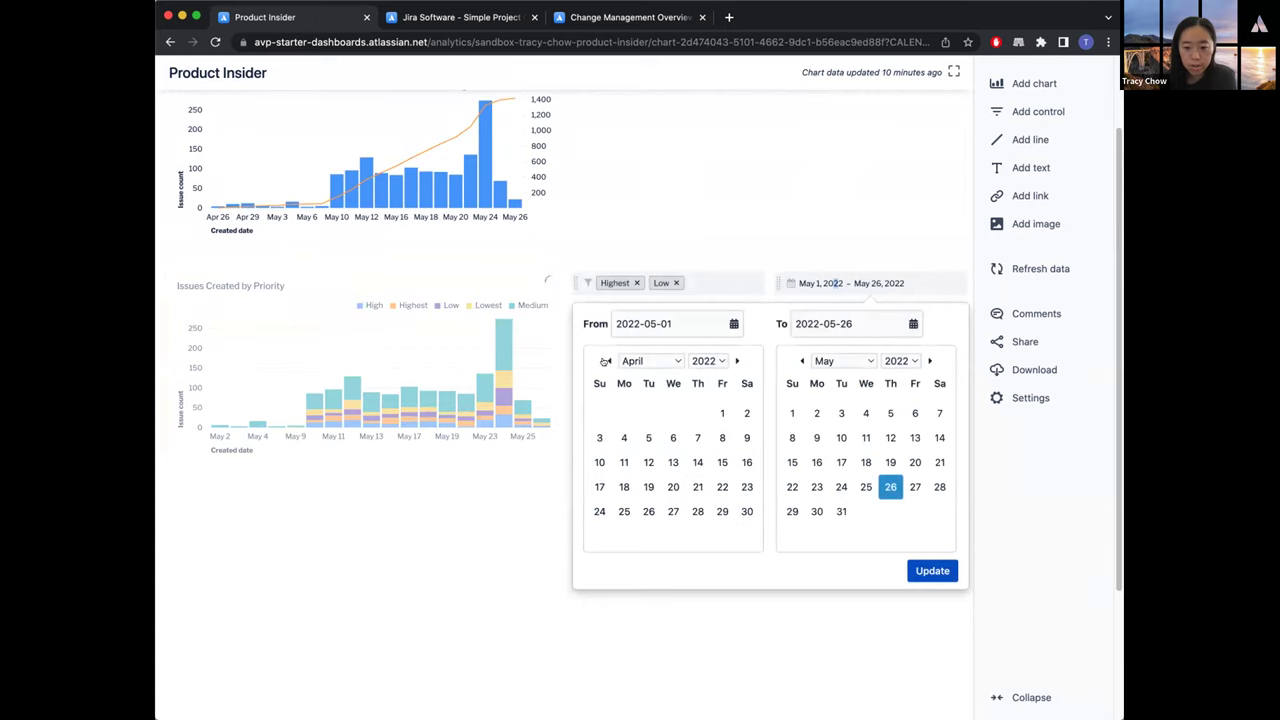
pyautogui.click(623, 510)
pyautogui.click(920, 568)
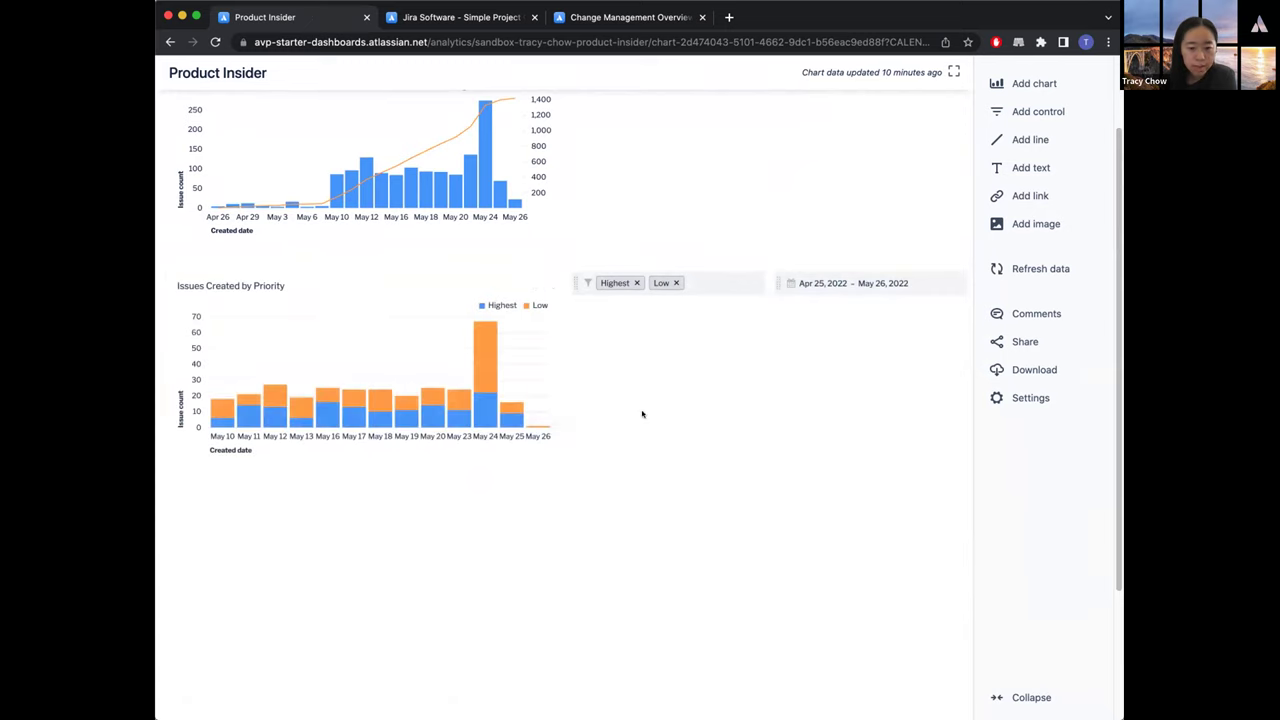
# - Open the "Issues Created by Priority" chart for editing
pyautogui.click(538, 280)
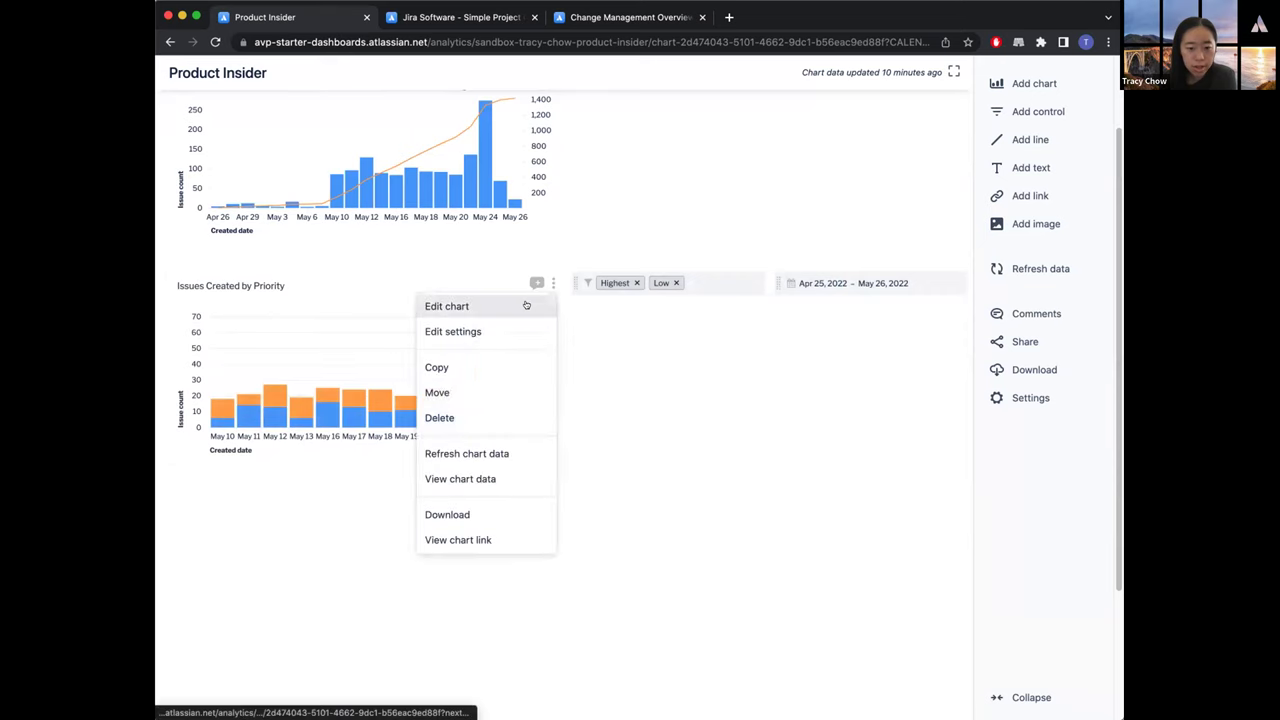
pyautogui.click(530, 305)
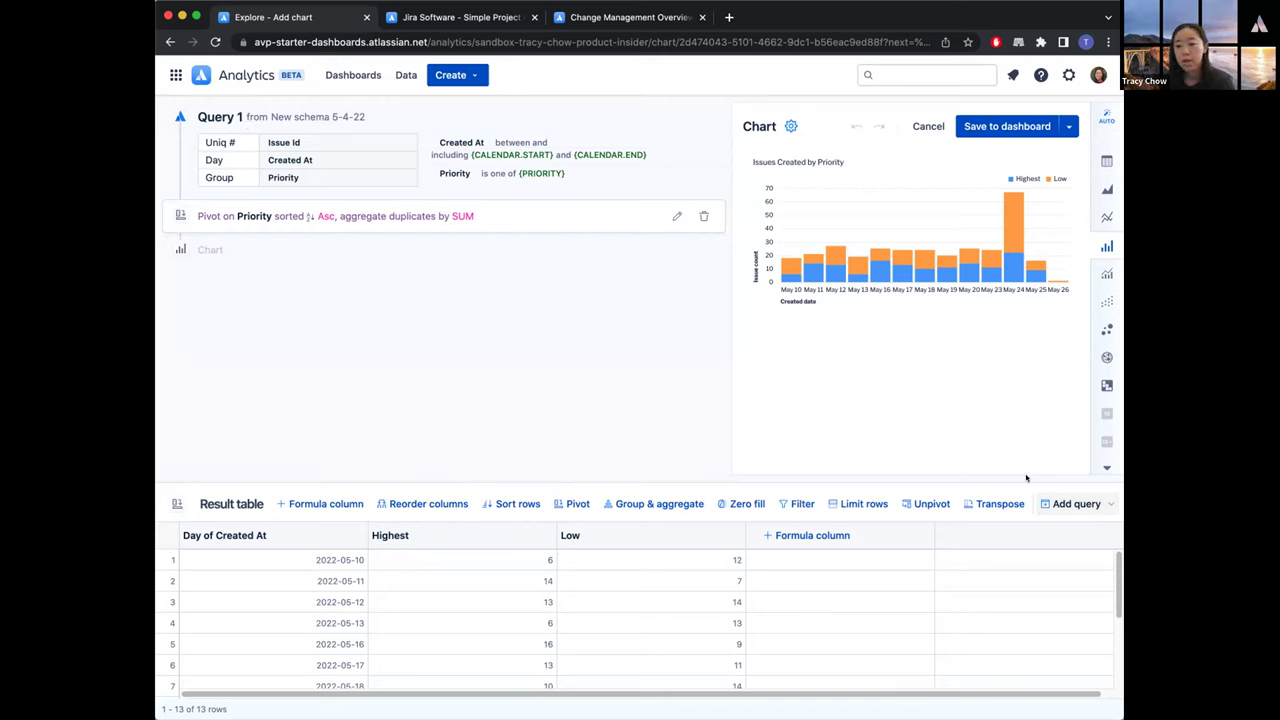
# - Add a second query to the chart and list the data sources it can use
pyautogui.click(1073, 504)
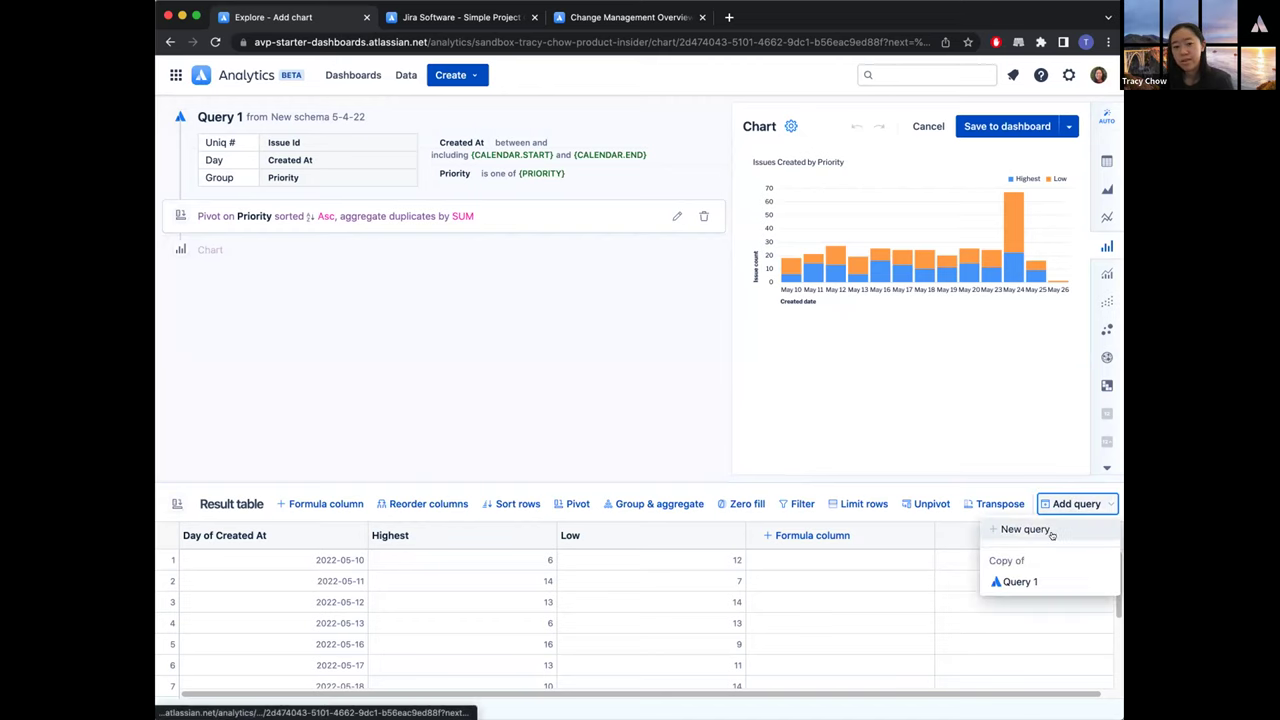
pyautogui.click(1049, 532)
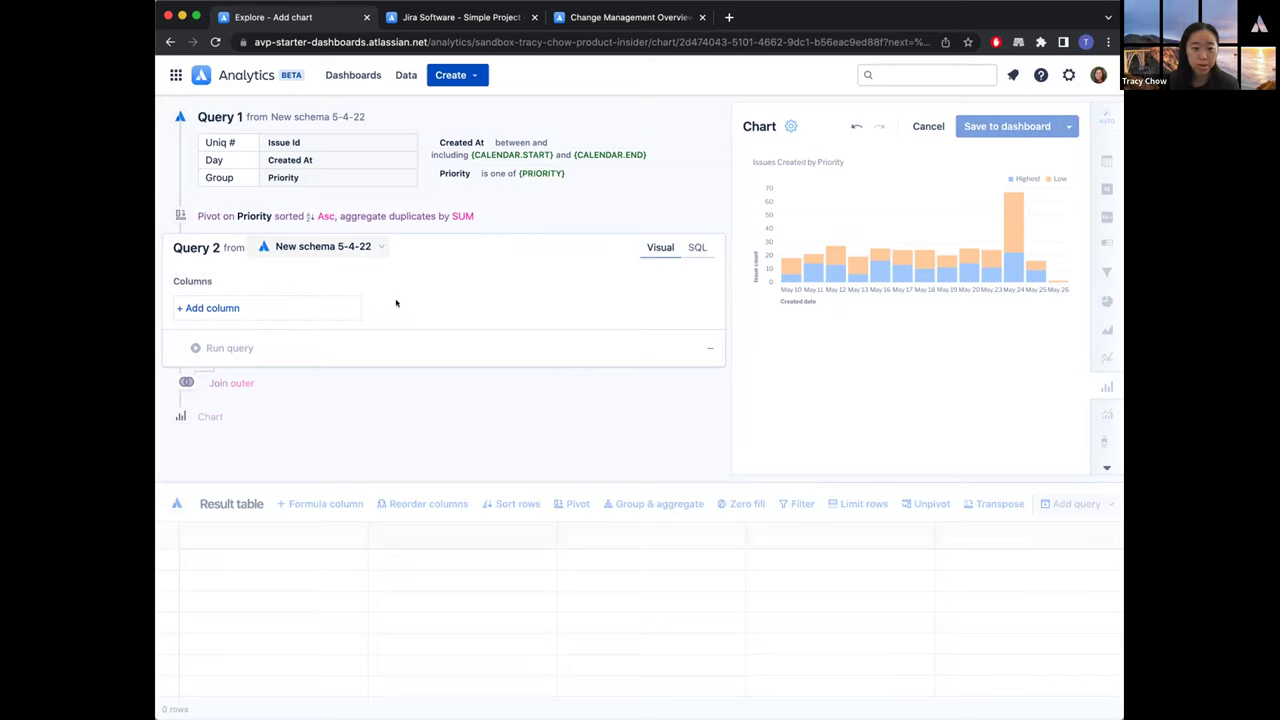
pyautogui.click(365, 251)
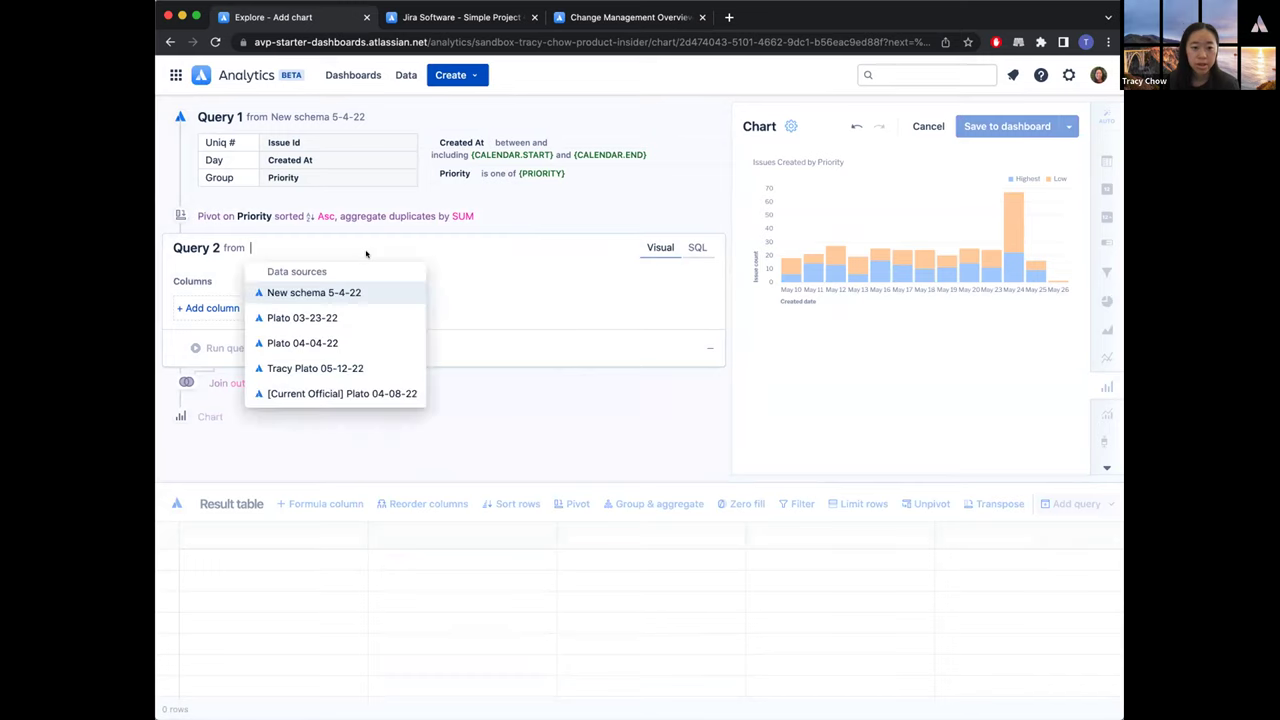
pyautogui.click(380, 317)
pyautogui.click(473, 296)
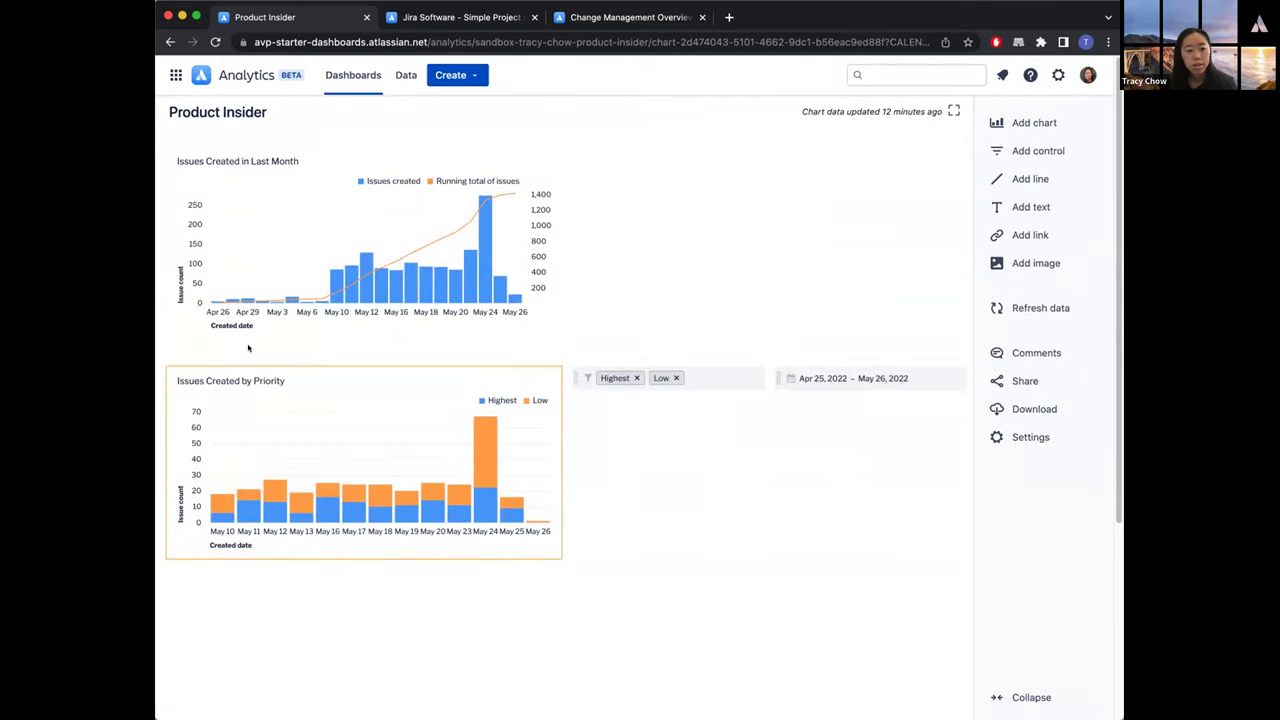
# - Open the Product Insider dashboard's settings and review its variables with their control types and current values
pyautogui.click(658, 311)
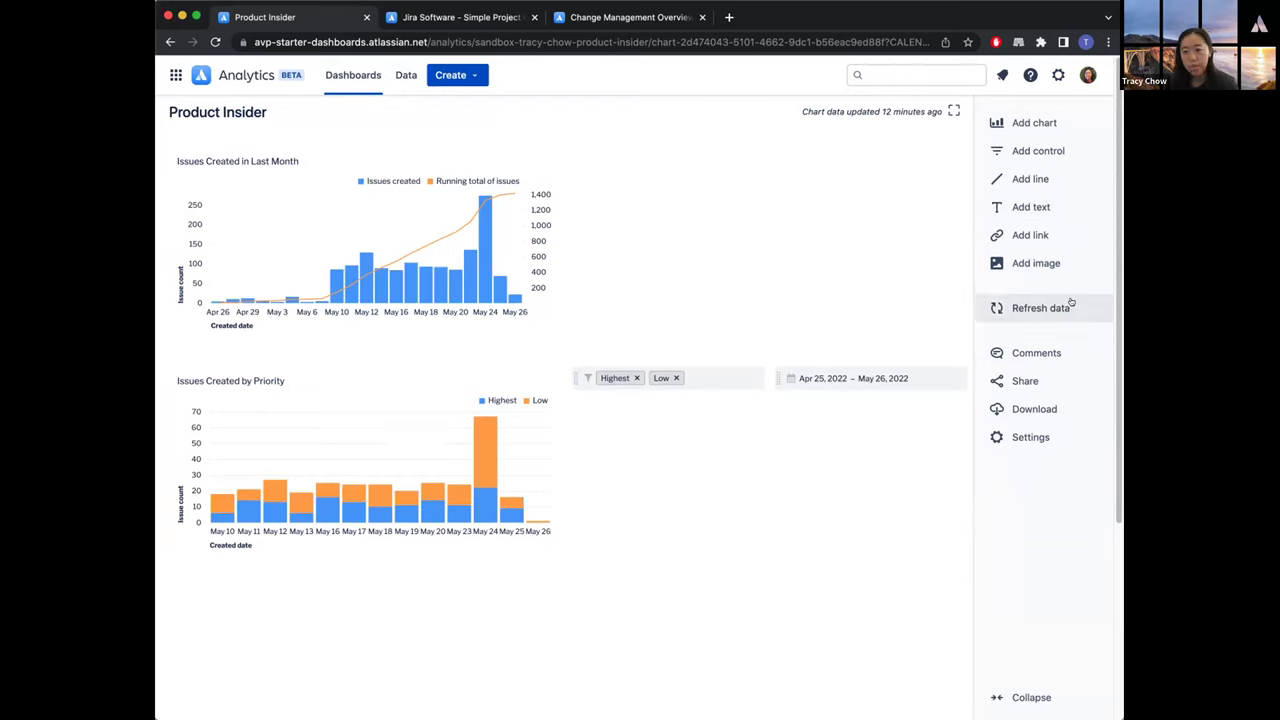
pyautogui.click(1030, 437)
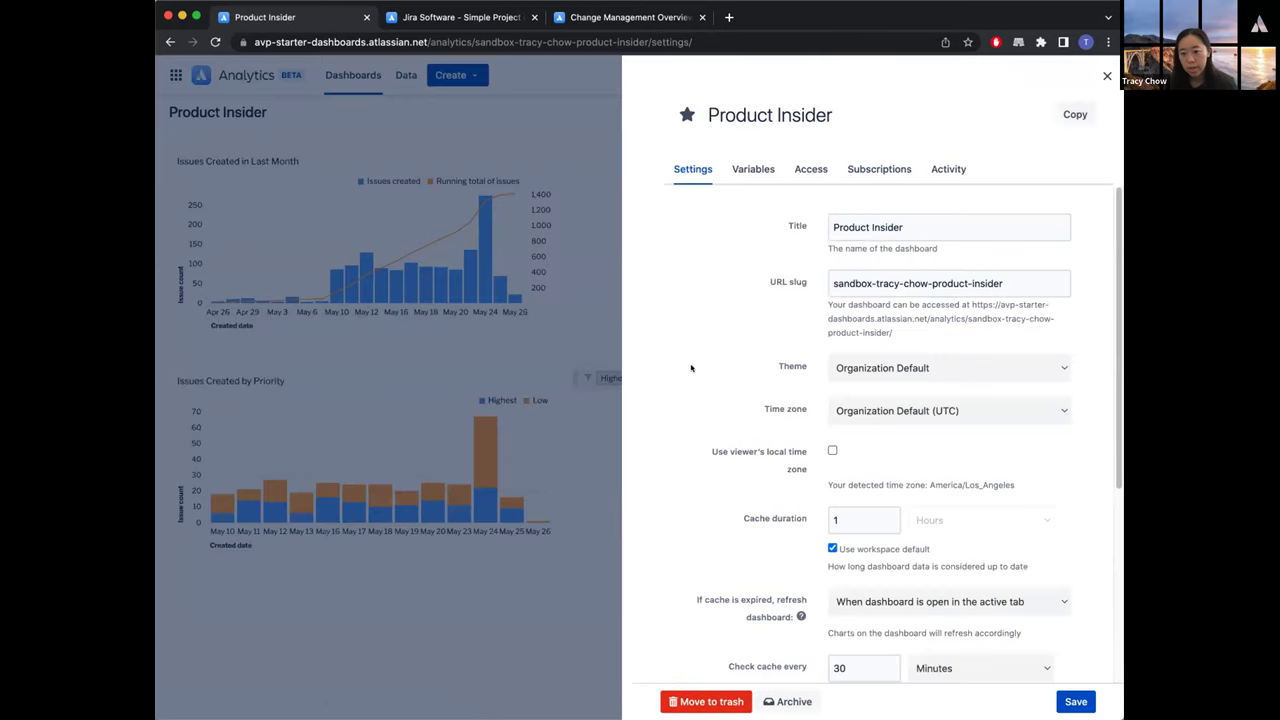
pyautogui.click(756, 168)
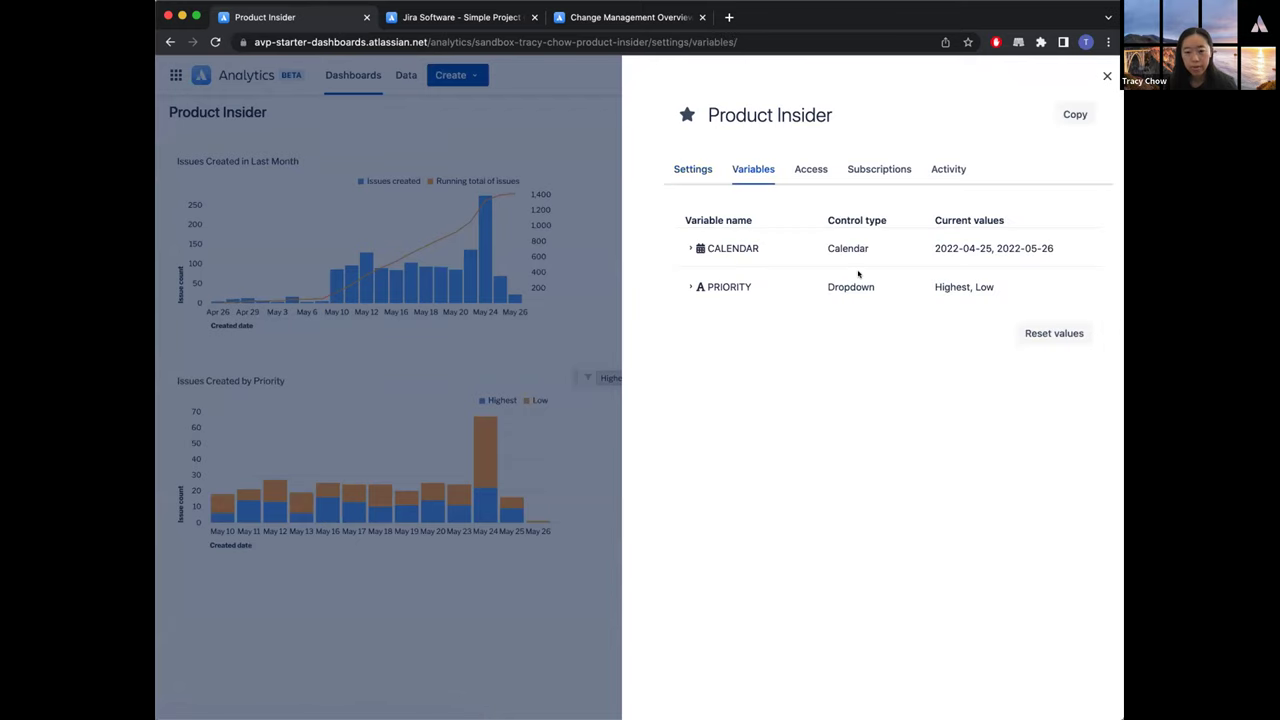
# - Grant a teammate "Can view" access to the Product Insider dashboard and close its settings
pyautogui.click(811, 169)
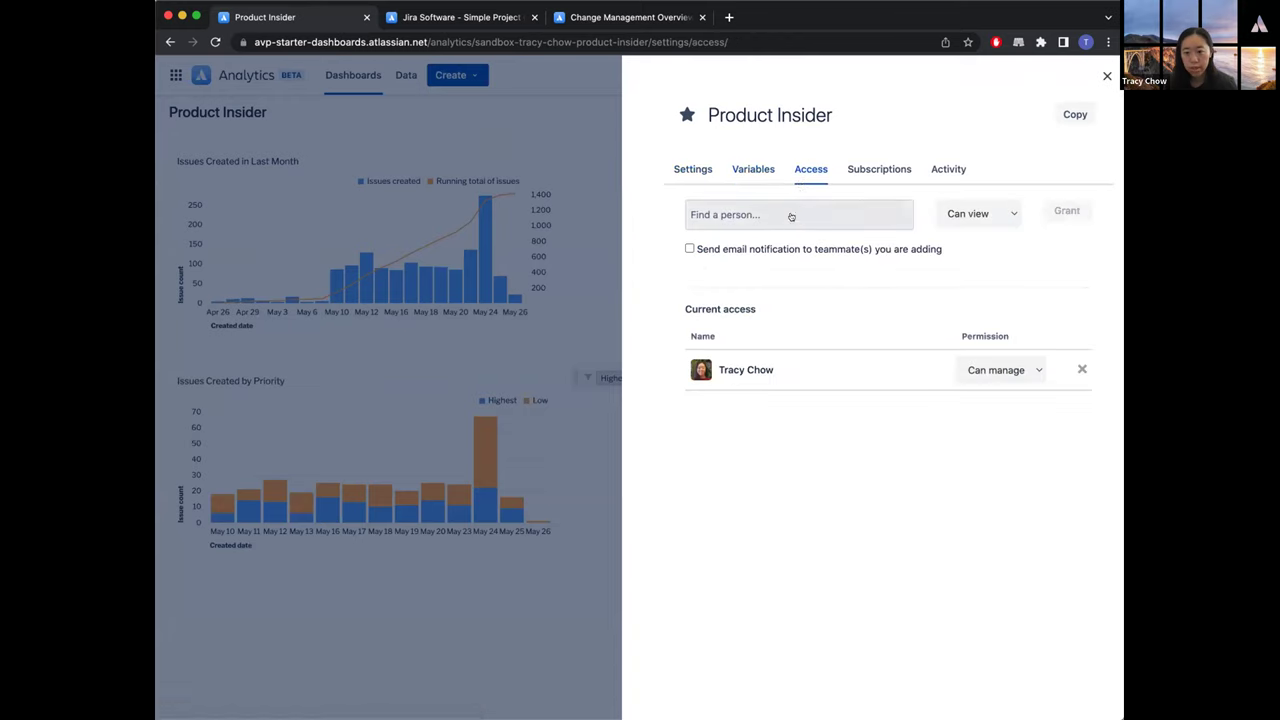
pyautogui.click(790, 215)
pyautogui.write('ind')
pyautogui.click(812, 255)
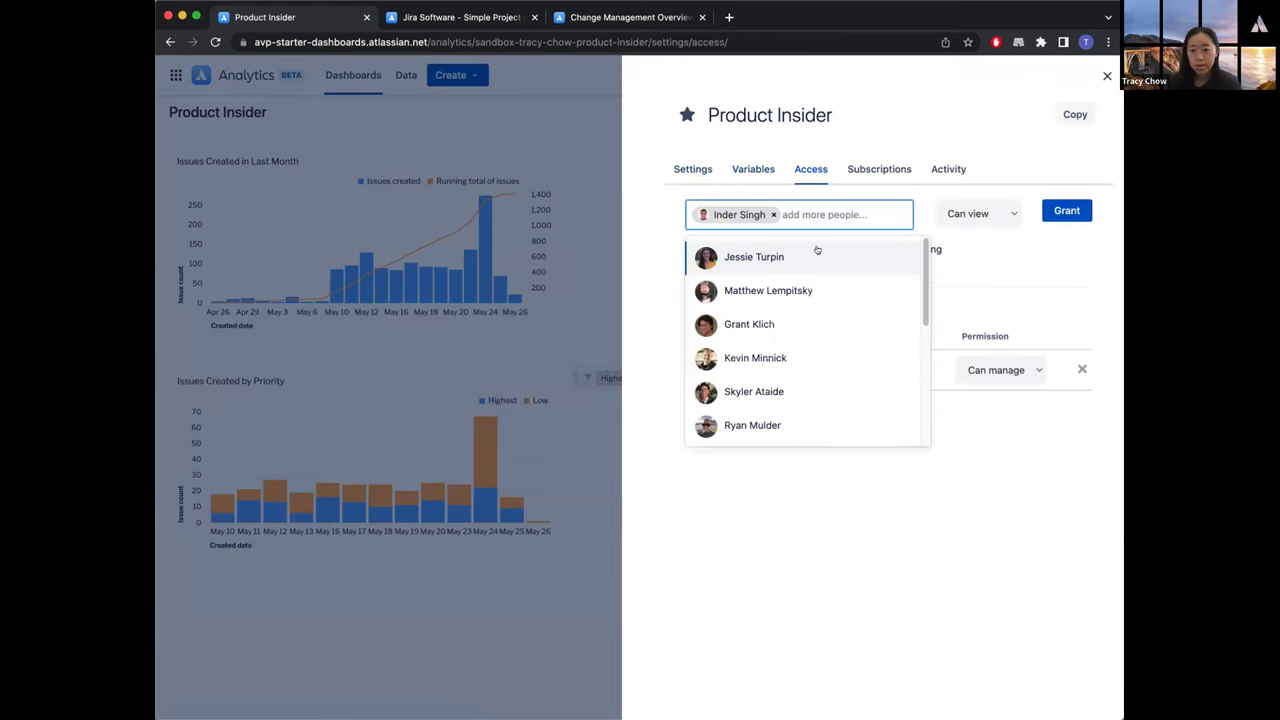
pyautogui.click(1066, 211)
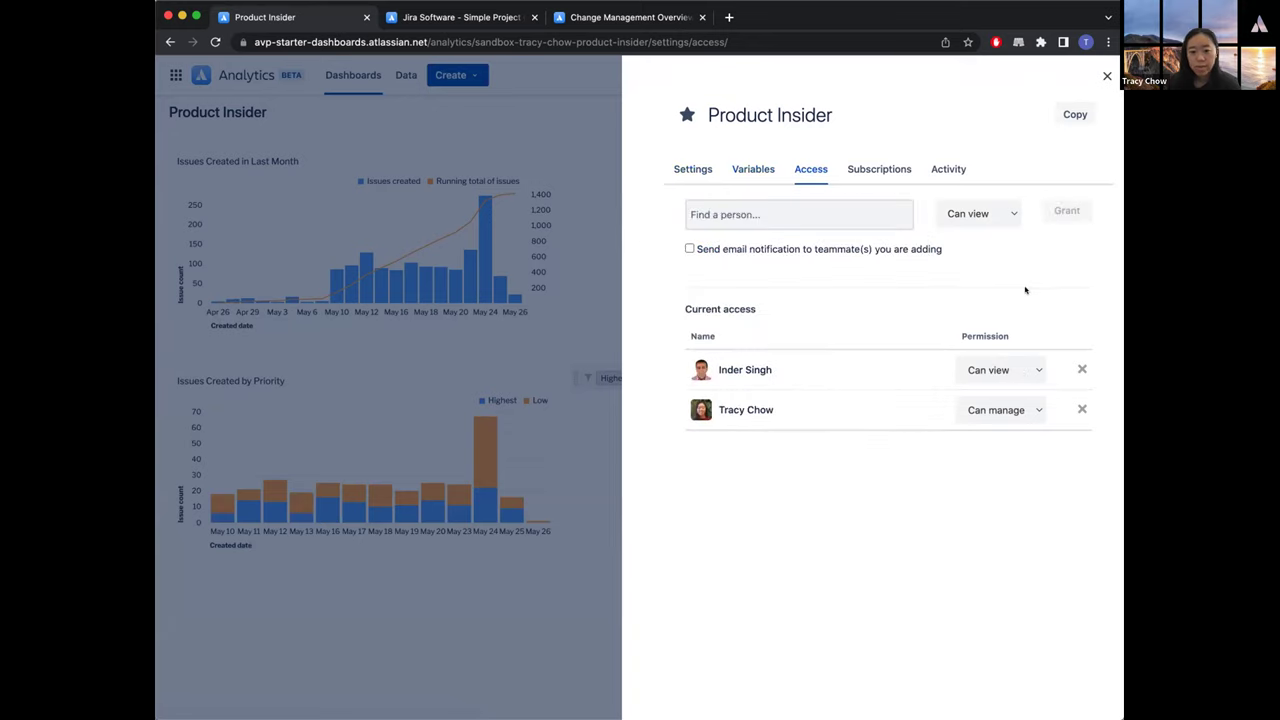
pyautogui.click(1106, 77)
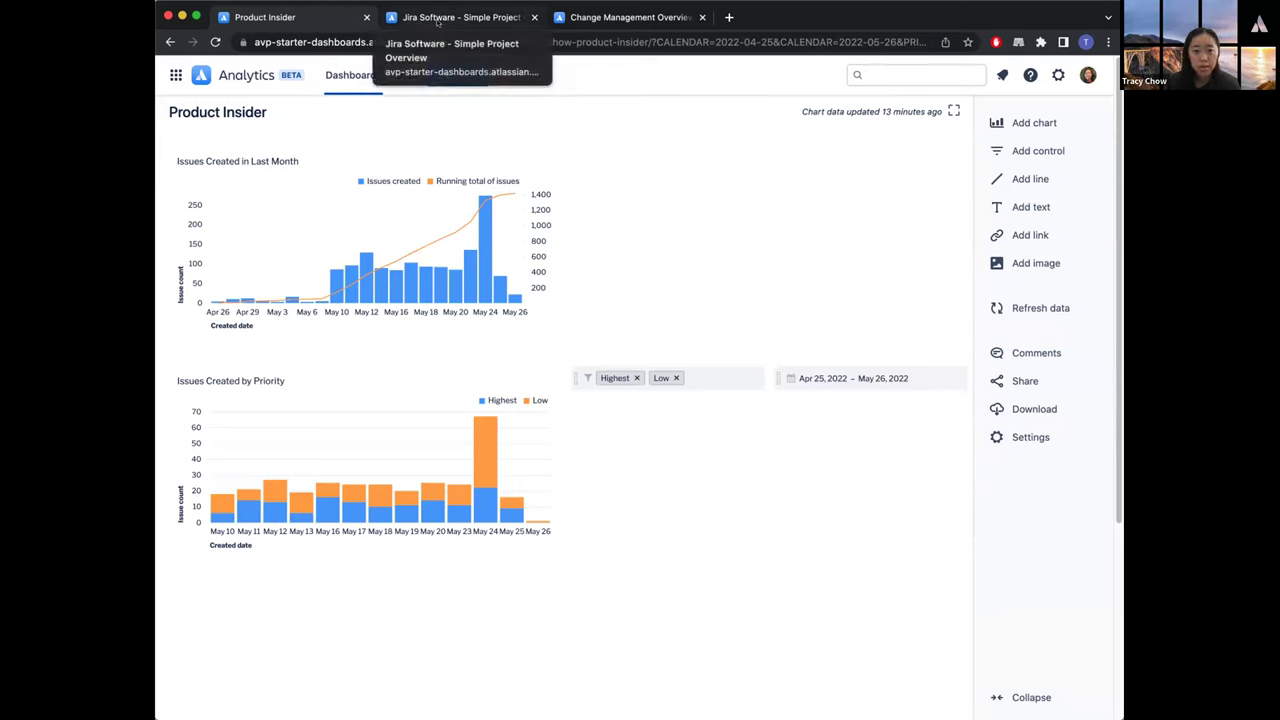
# - Examine the charts on the "Jira Software - Simple Project Overview" dashboard, from issues created vs. resolved to issue details
pyautogui.click(438, 20)
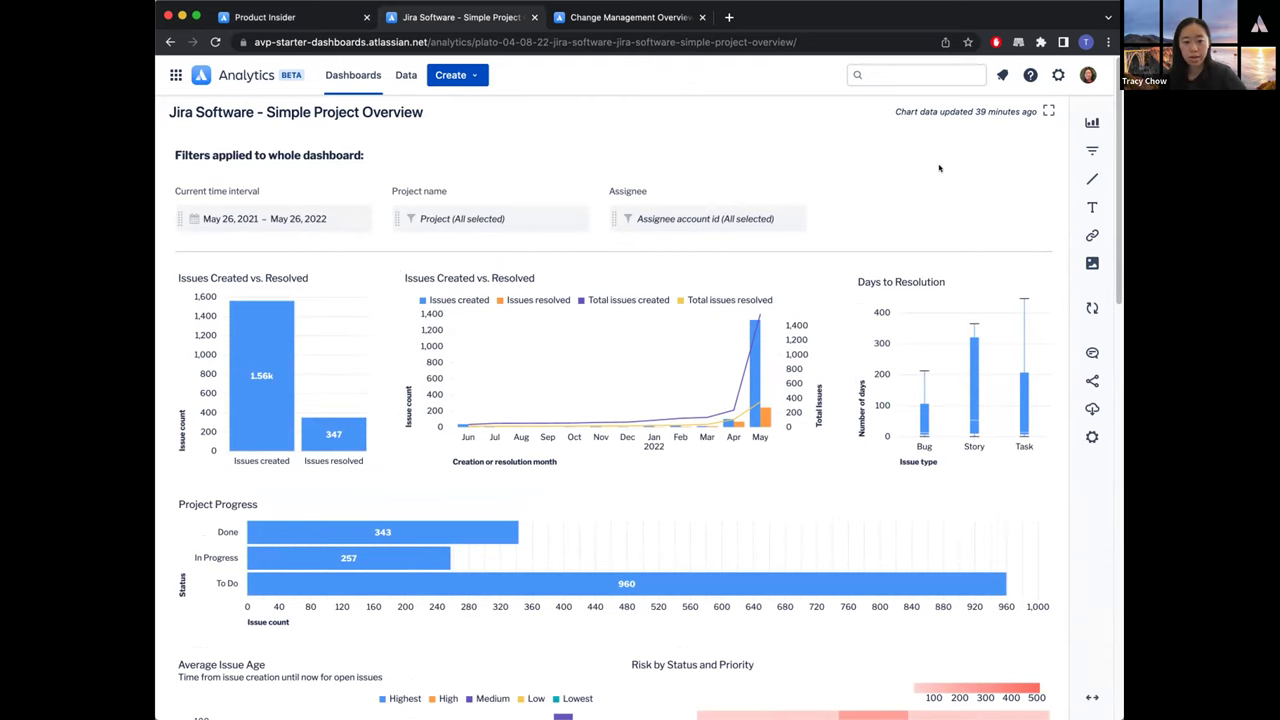
pyautogui.scroll(-4, 922, 222)
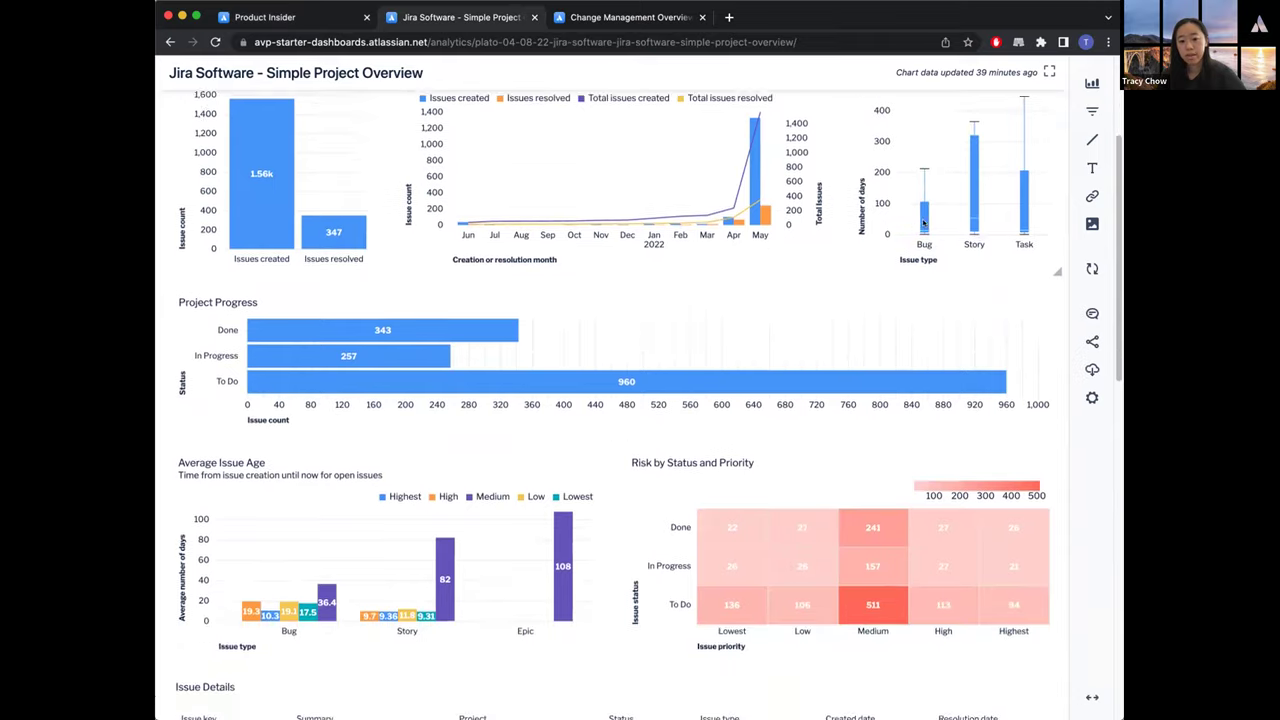
pyautogui.scroll(-2, 923, 222)
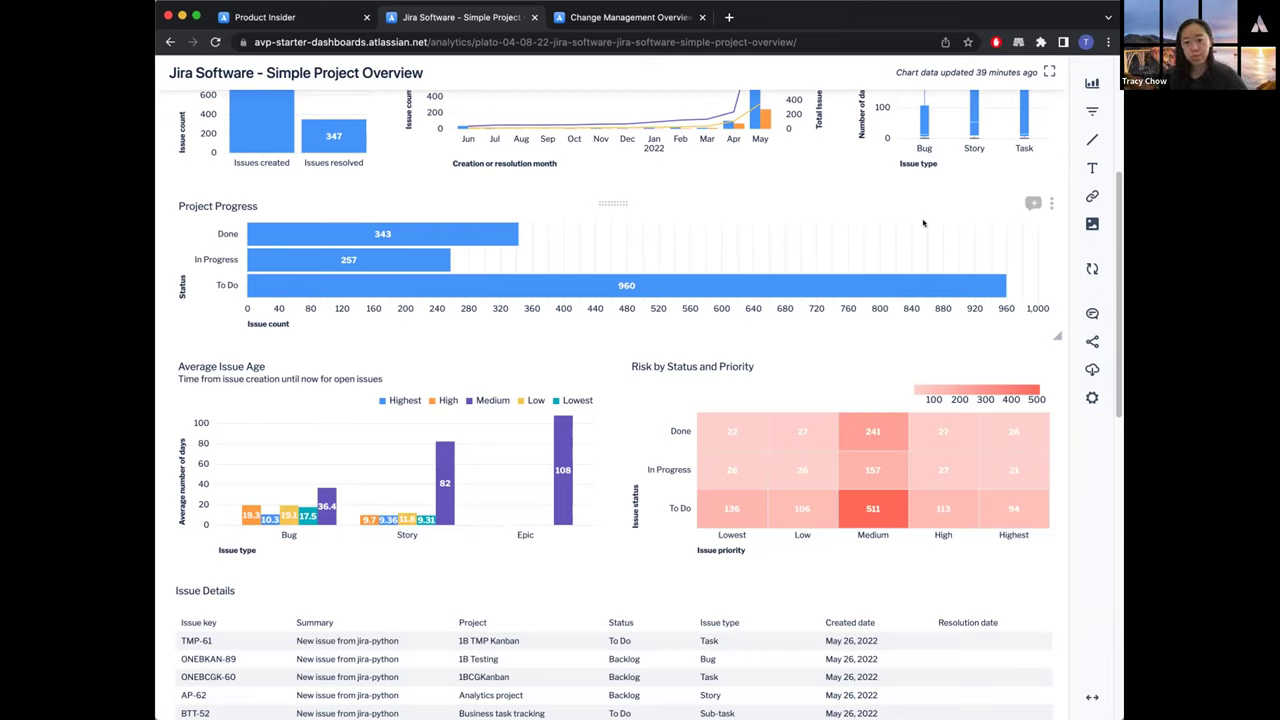
pyautogui.scroll(2, 880, 277)
pyautogui.scroll(-2, 876, 279)
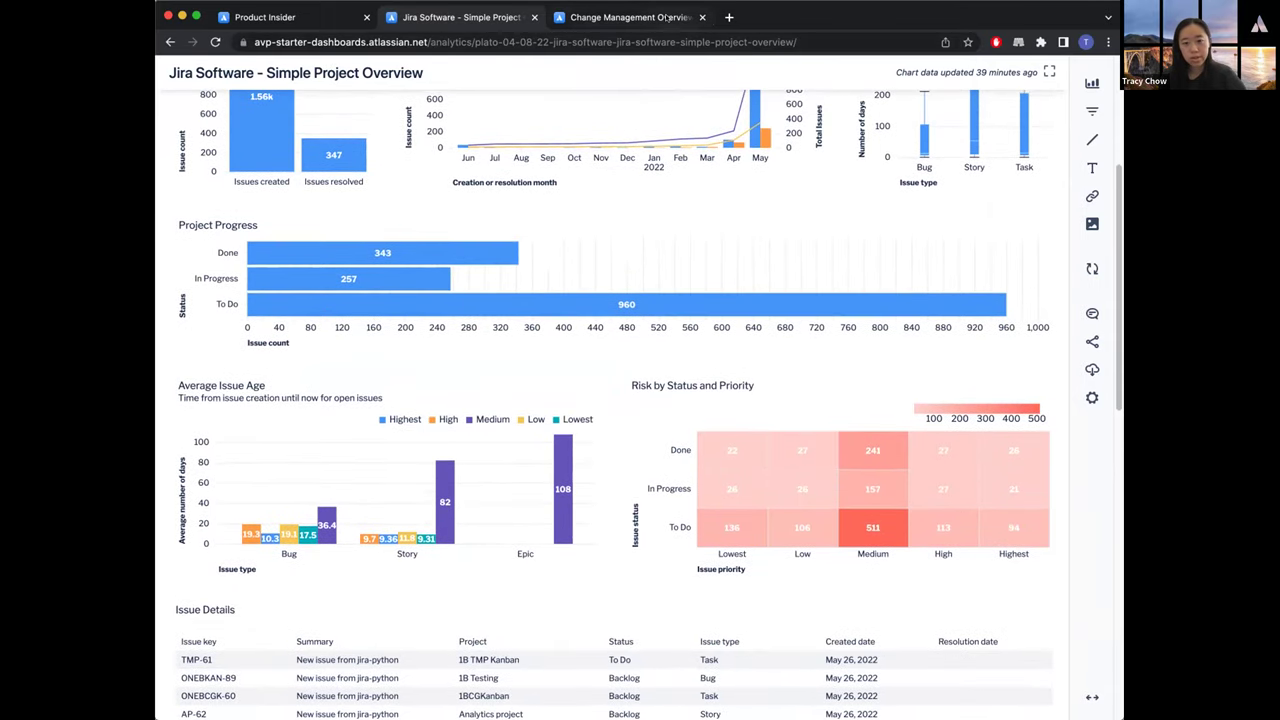
# - Examine the "Change Management Overview" dashboard through to its Change Details table, and return to the Product Insider dashboard
pyautogui.click(668, 18)
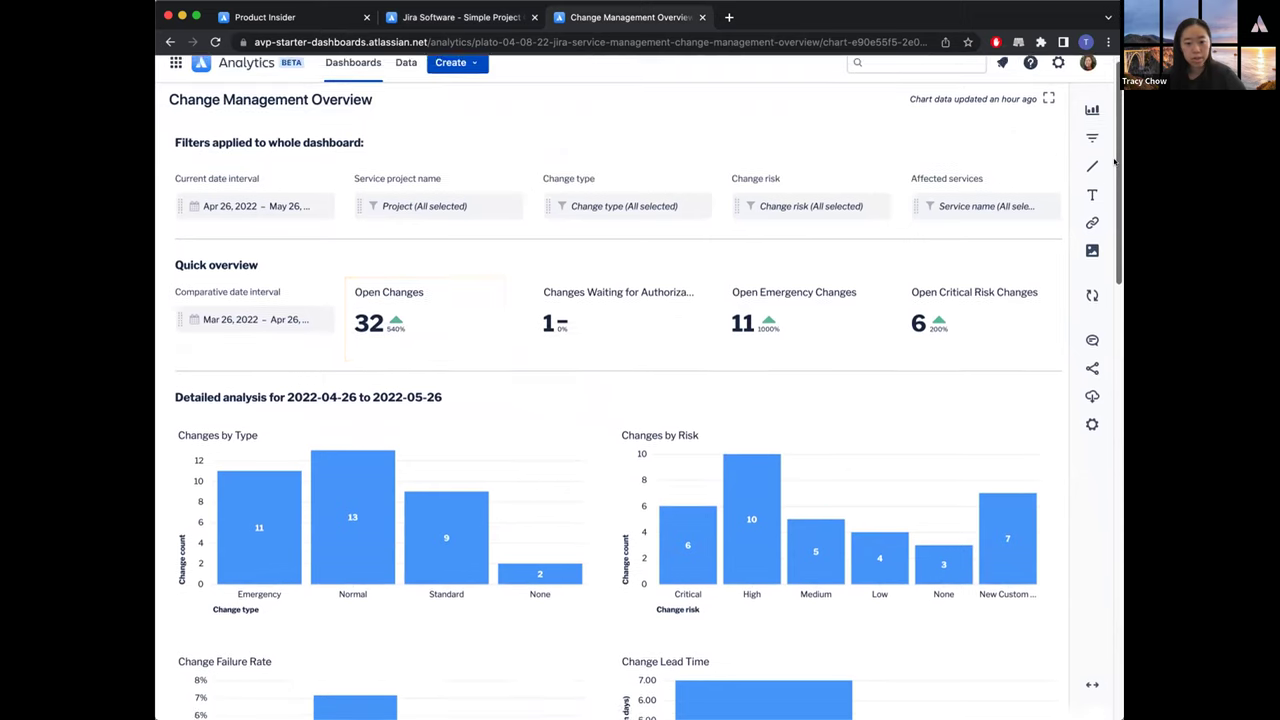
pyautogui.scroll(-1, 1114, 155)
pyautogui.scroll(-5, 1114, 160)
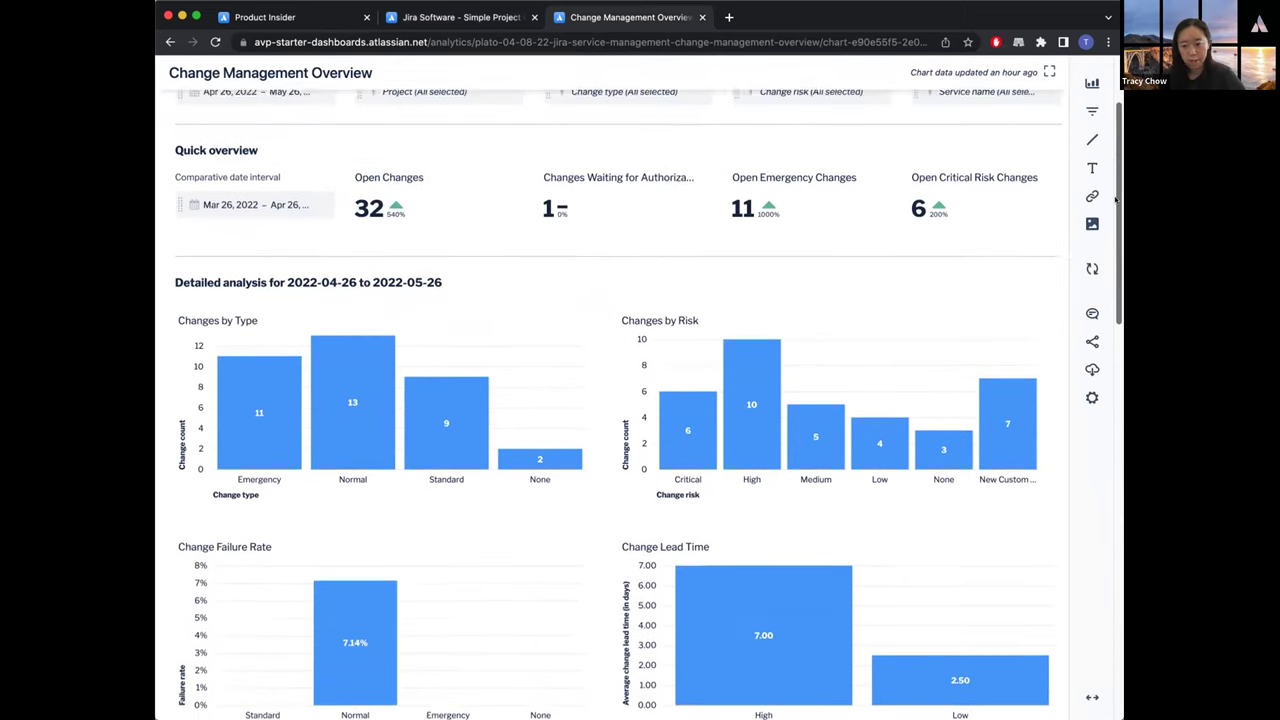
pyautogui.scroll(-7, 1114, 278)
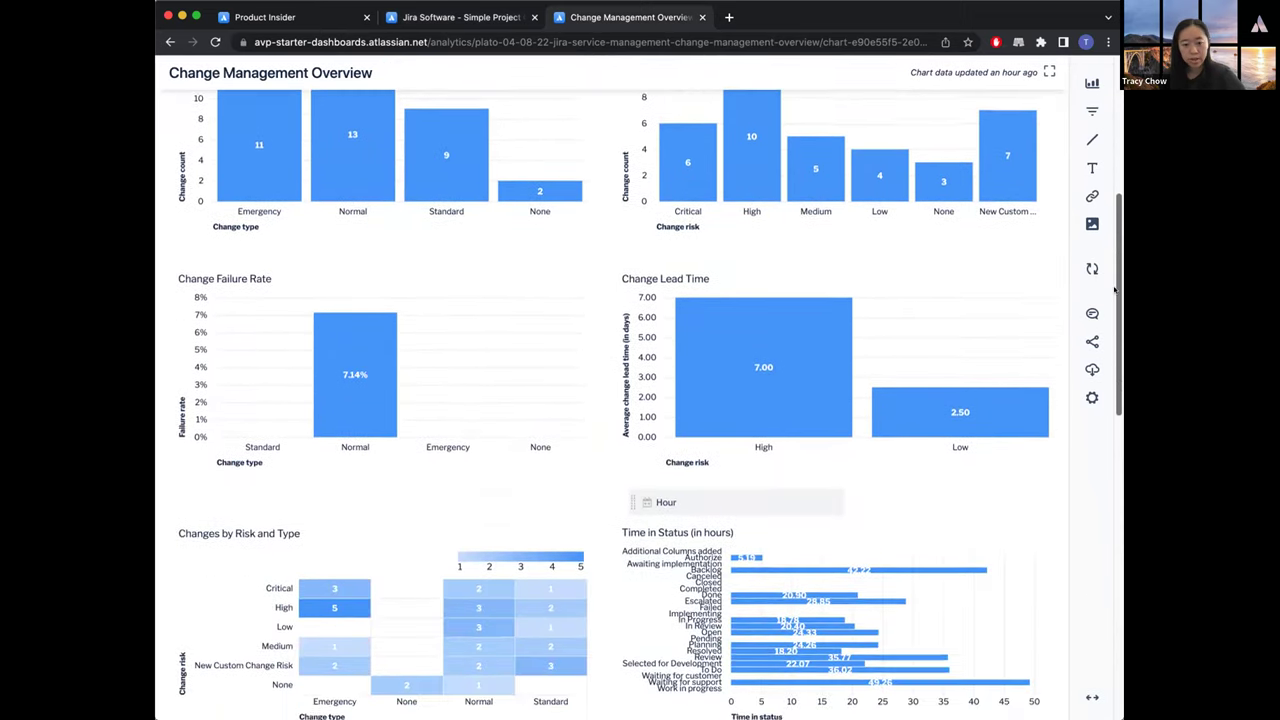
pyautogui.moveTo(1114, 387); pyautogui.dragTo(1114, 410)
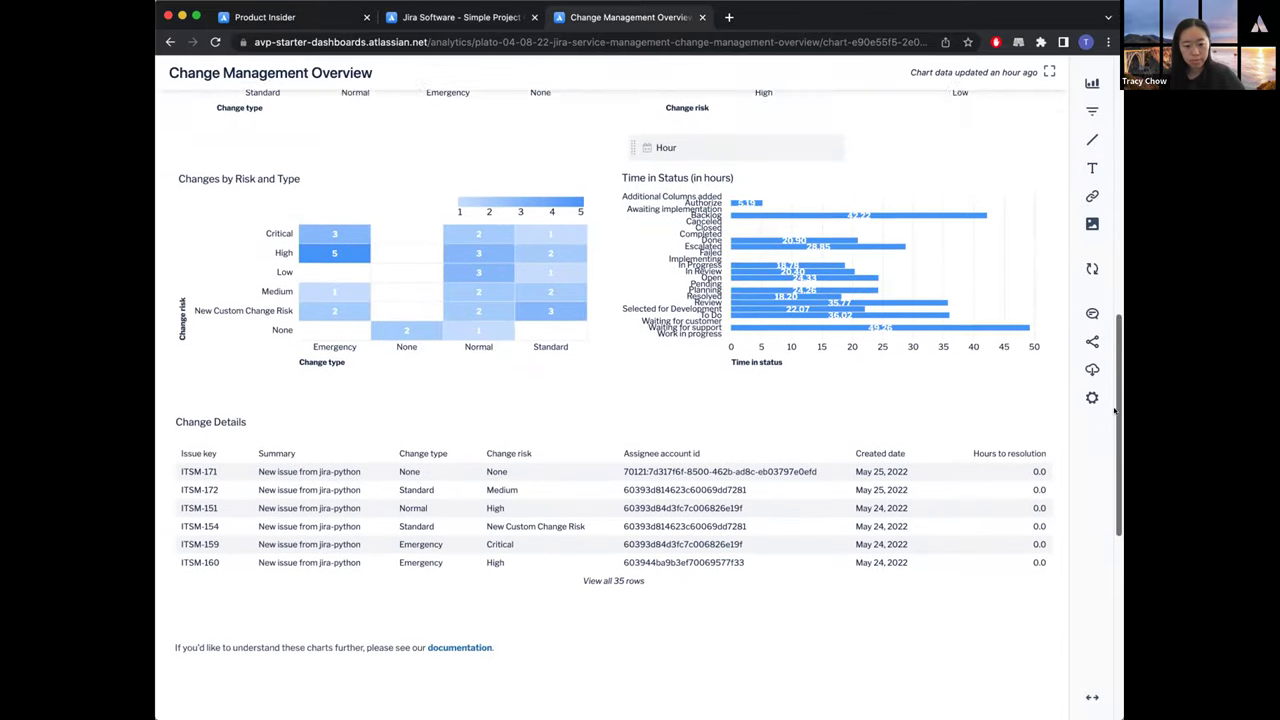
pyautogui.scroll(14, 878, 128)
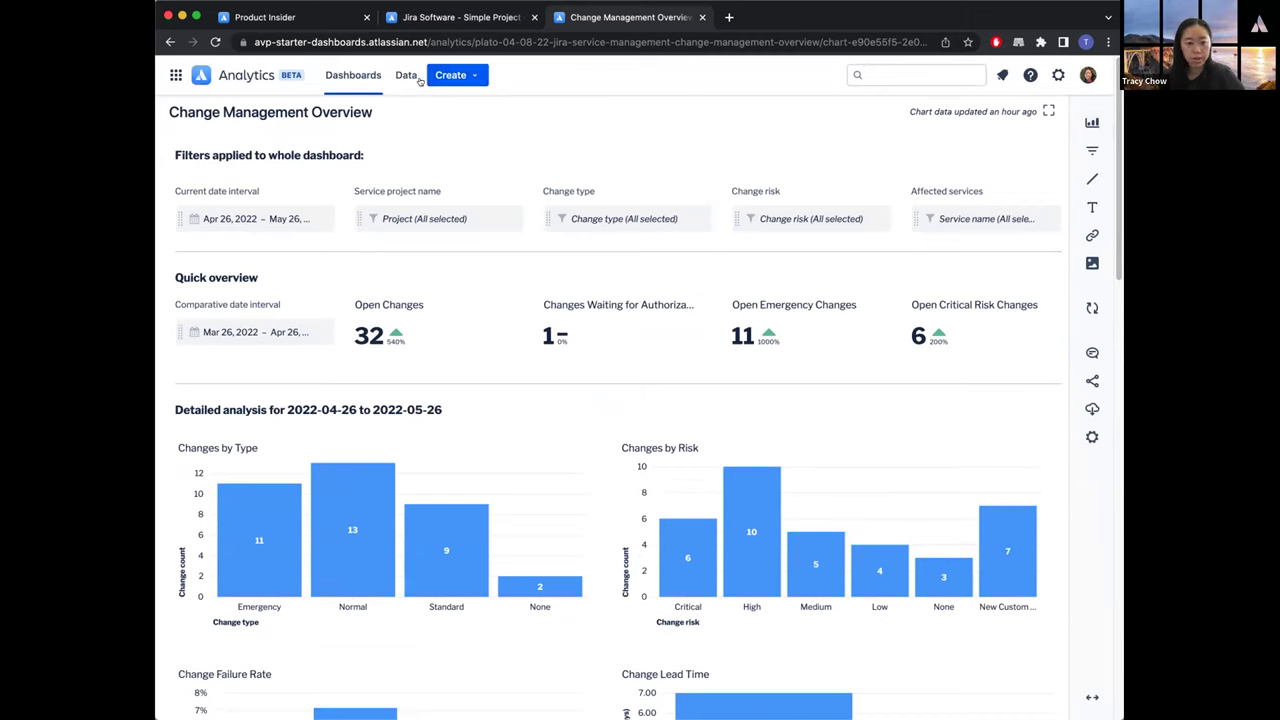
pyautogui.click(331, 19)
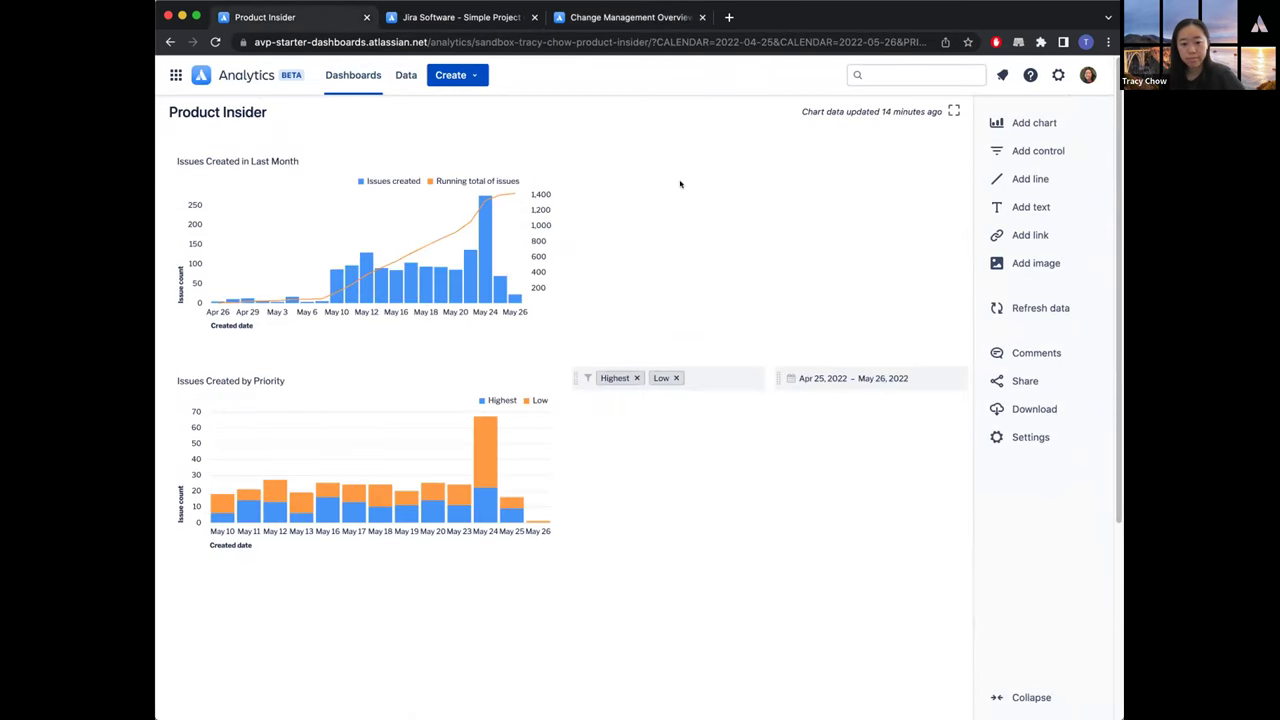